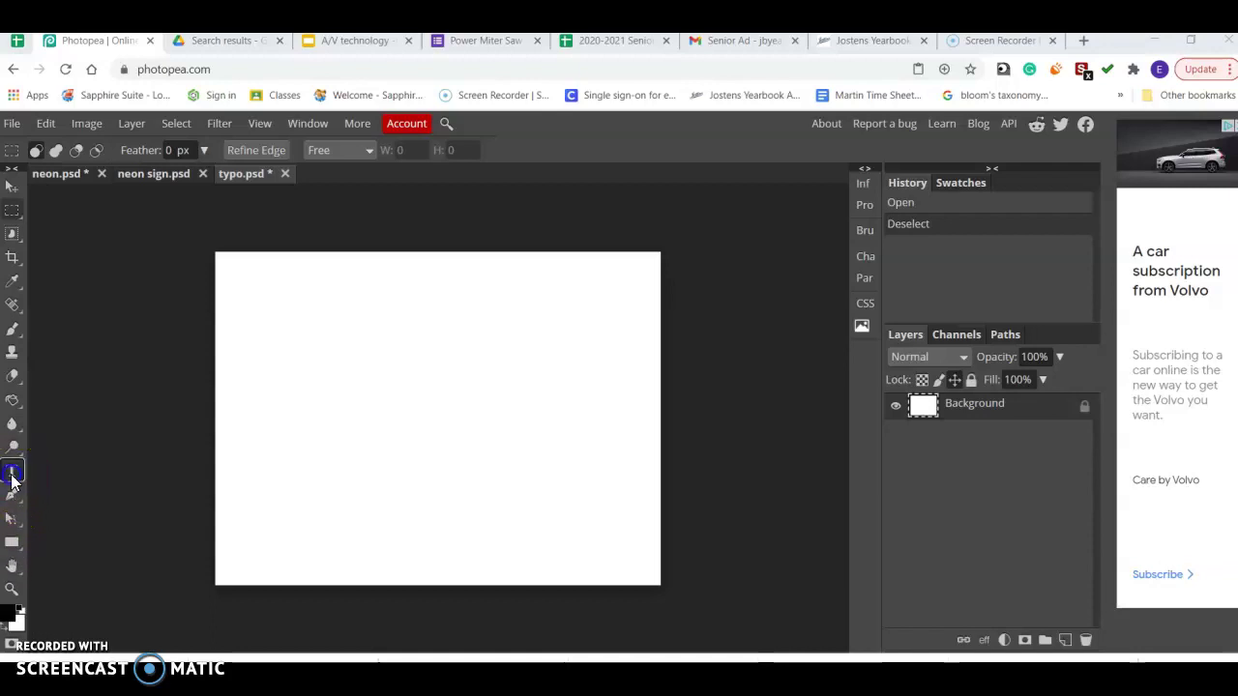
Add the text "if" at 60 px on the upper-left part of the canvas with the Type tool.
left_click(12, 471)
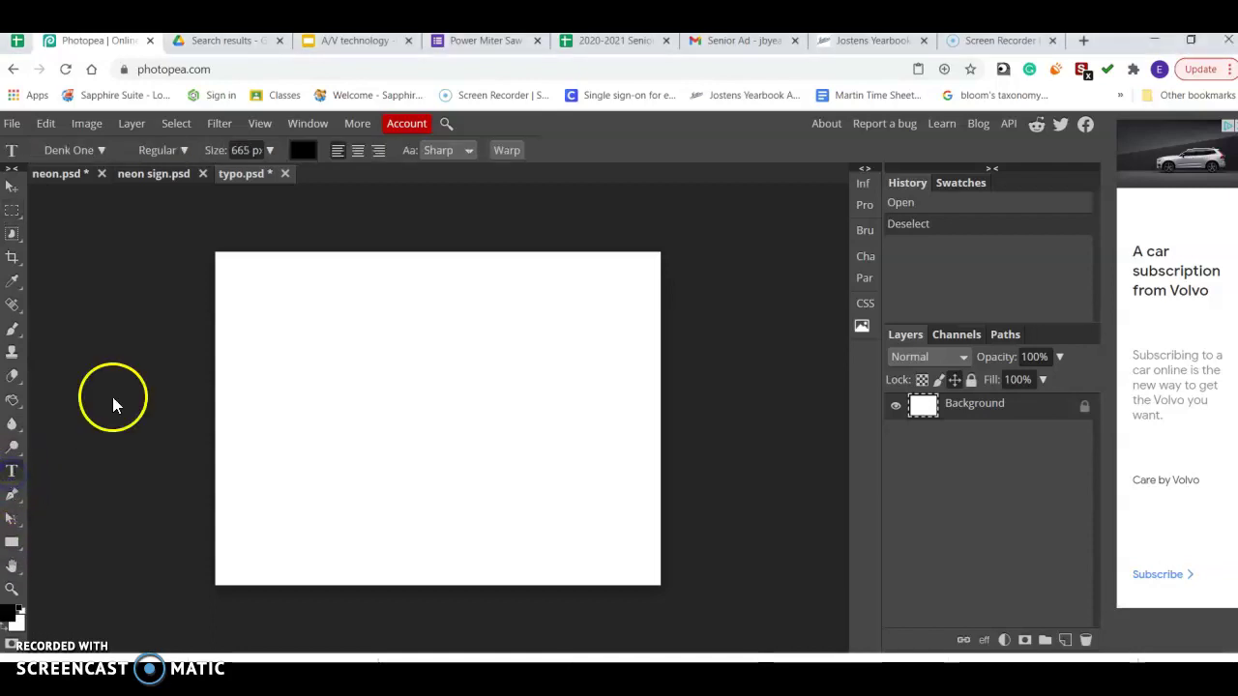
left_click(270, 372)
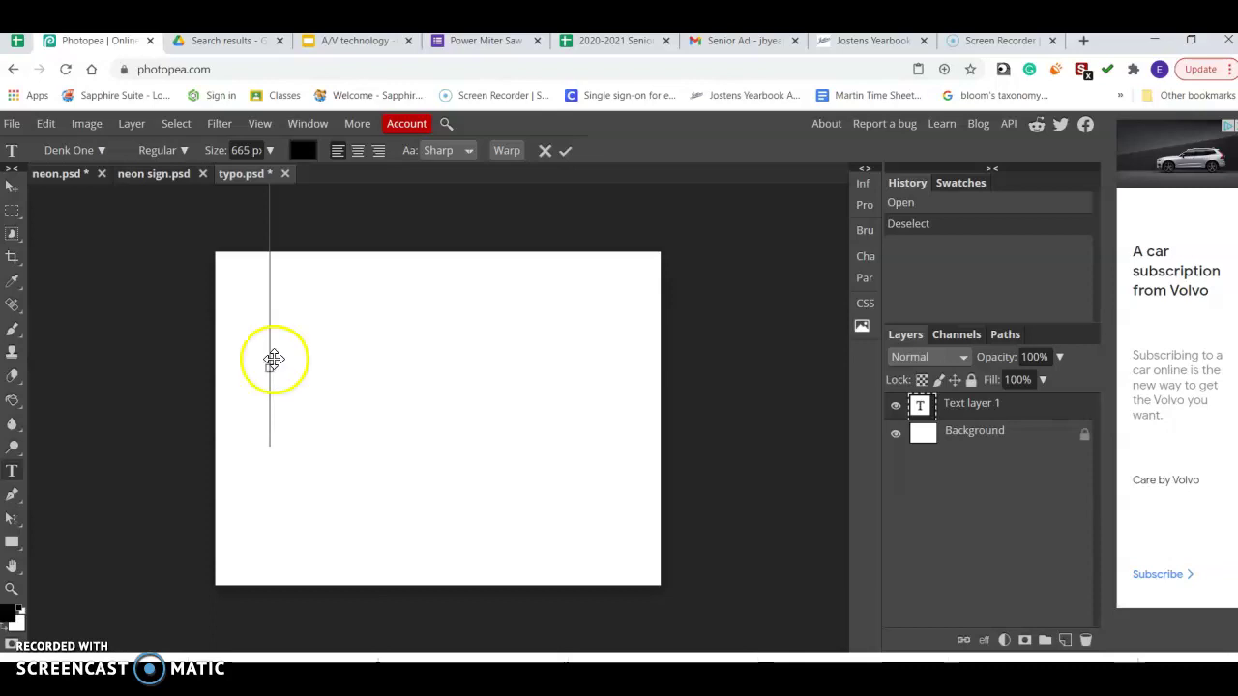
left_click(272, 150)
left_click_drag(275, 176, 245, 185)
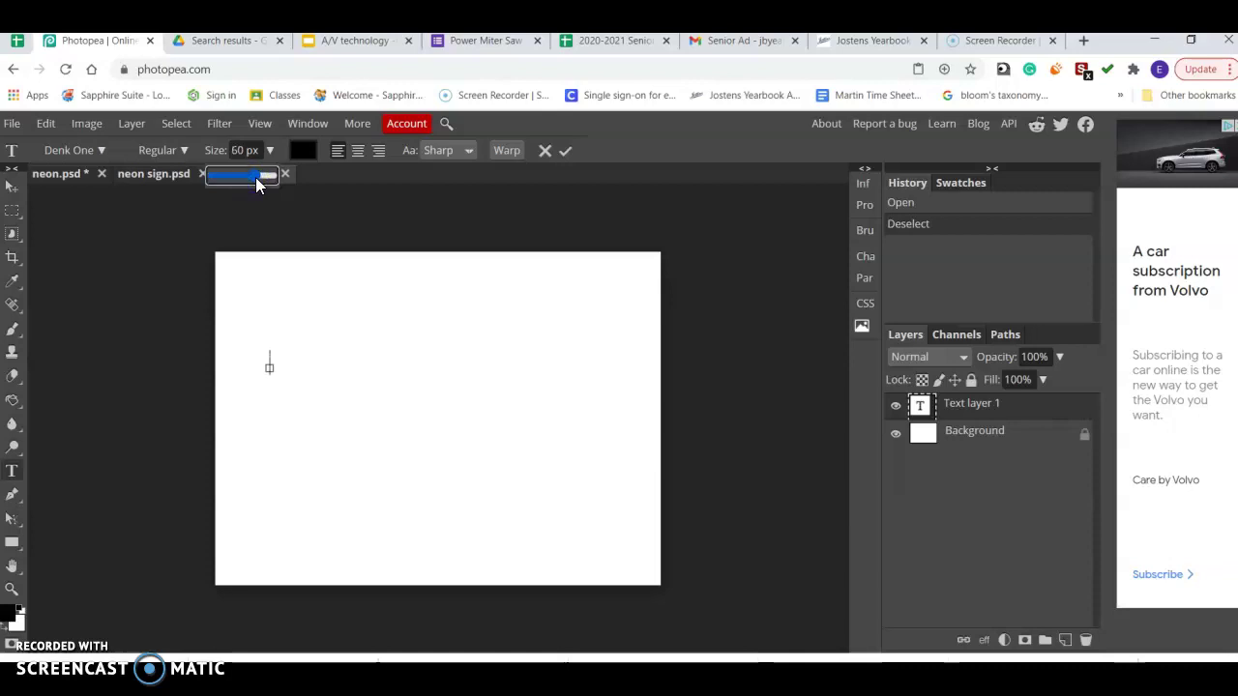
left_click(271, 364)
left_click(90, 225)
type("if")
left_click(10, 192)
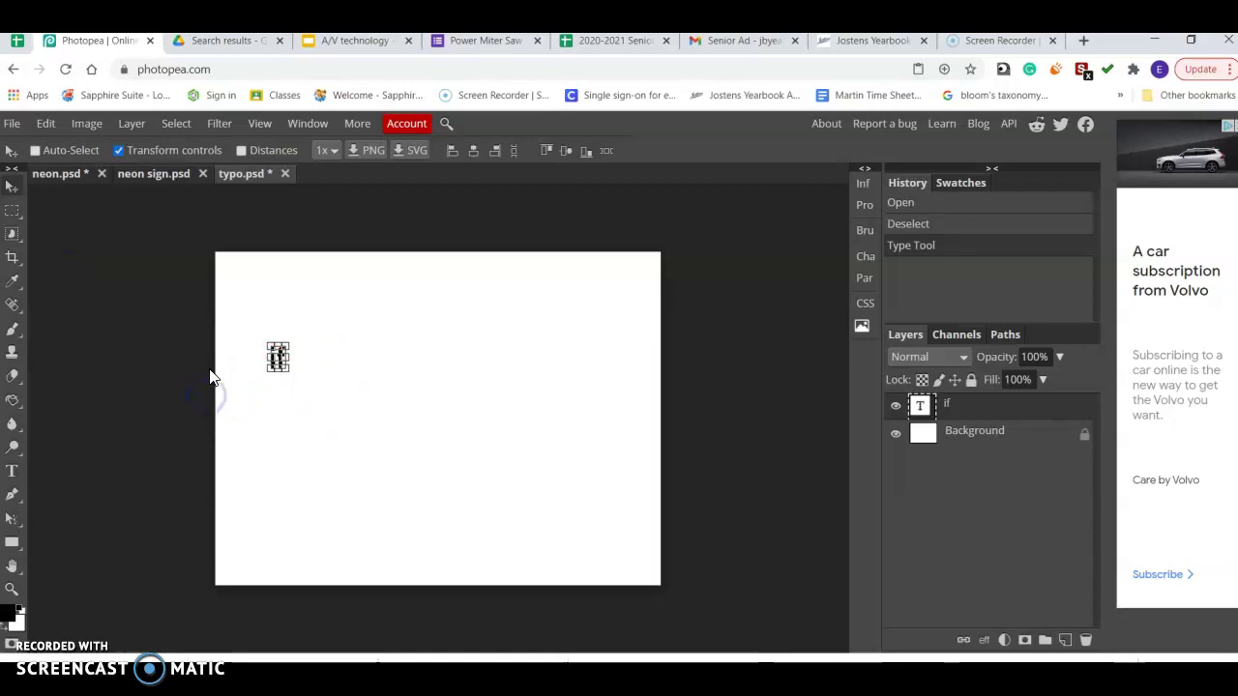
left_click(13, 211)
left_click(35, 197)
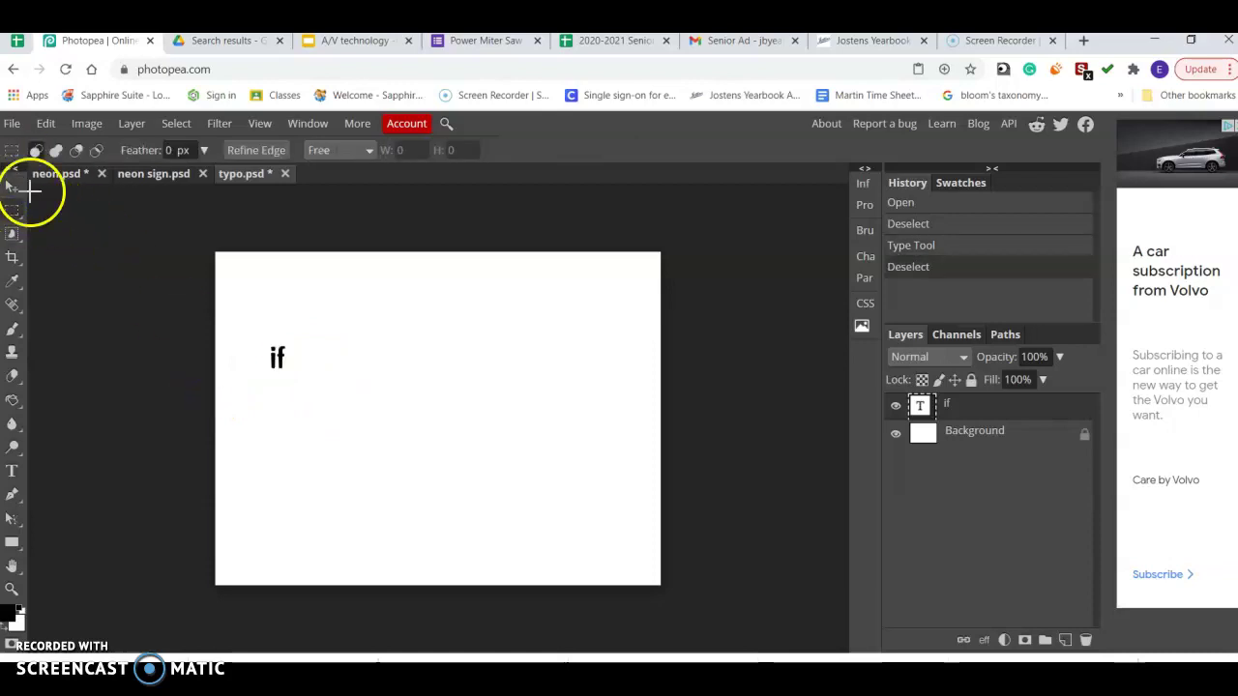
left_click(12, 186)
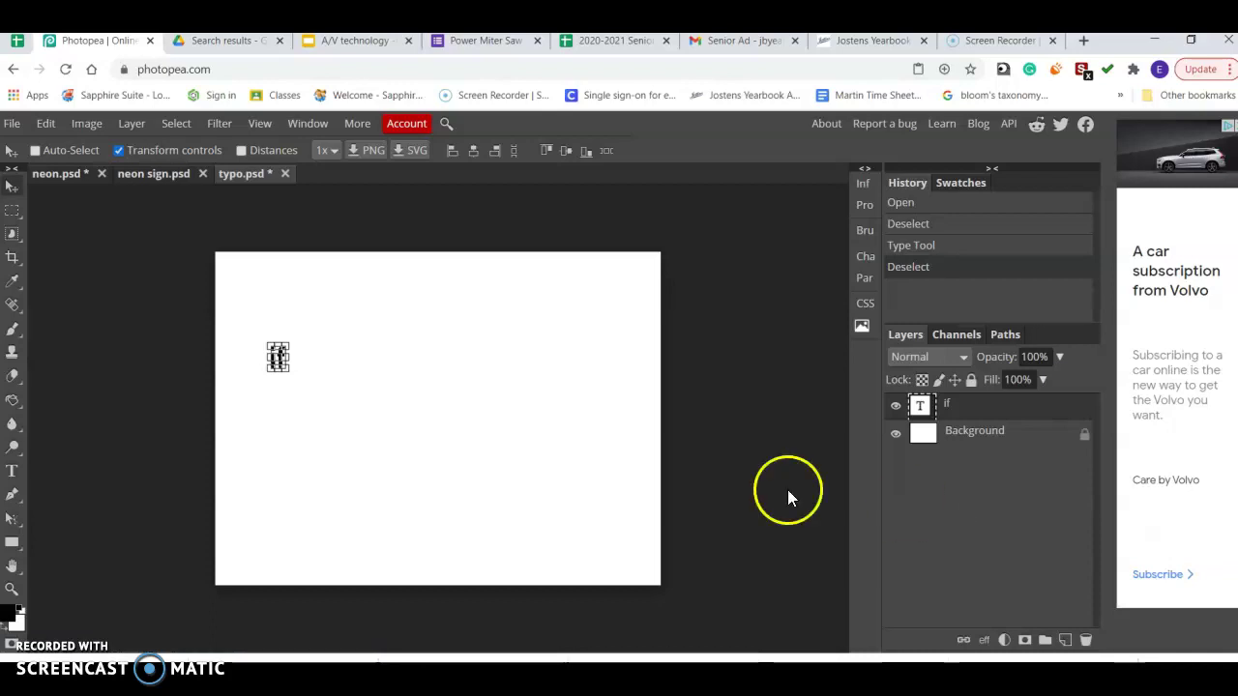
left_click(12, 210)
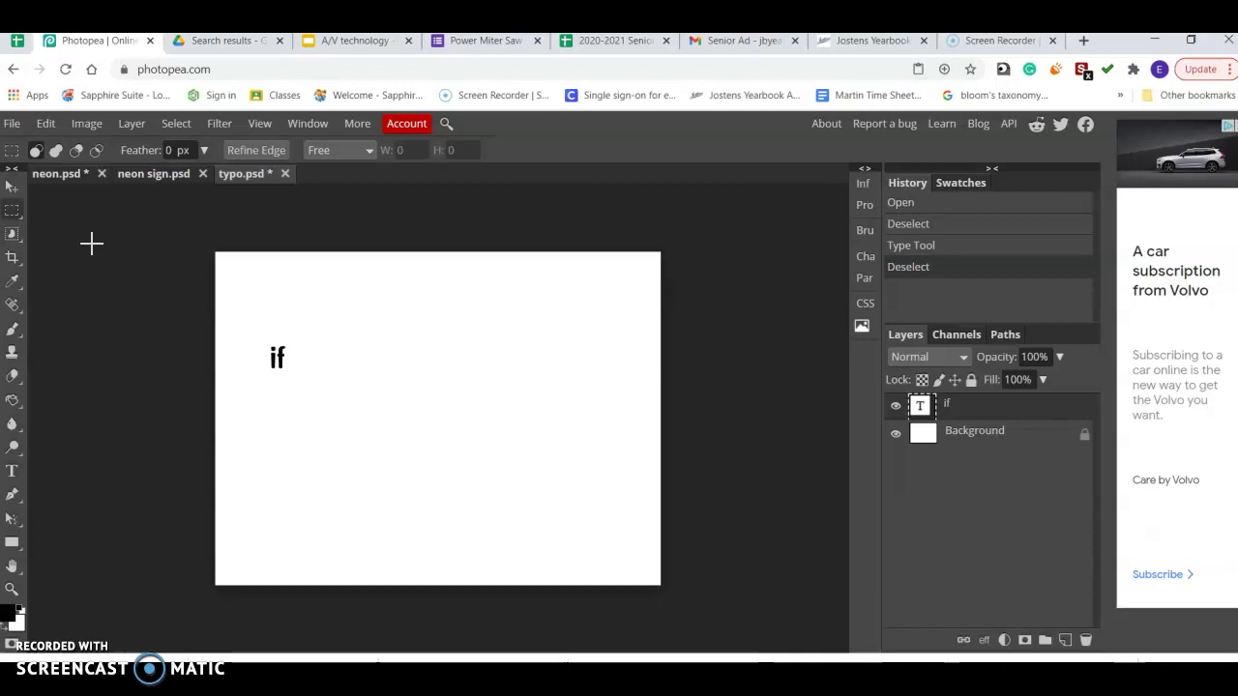
Add the text "DANCE" as a new text layer below "if" and select the whole word for formatting.
left_click(11, 471)
left_click(261, 481)
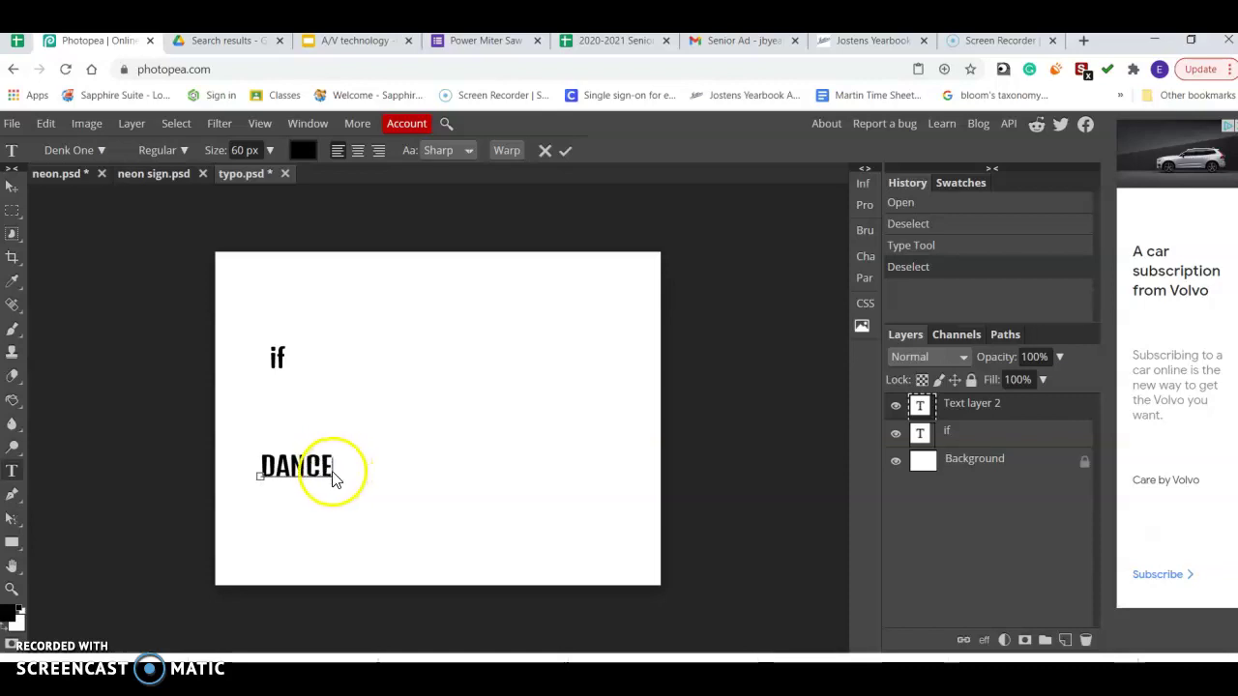
left_click_drag(326, 470, 243, 458)
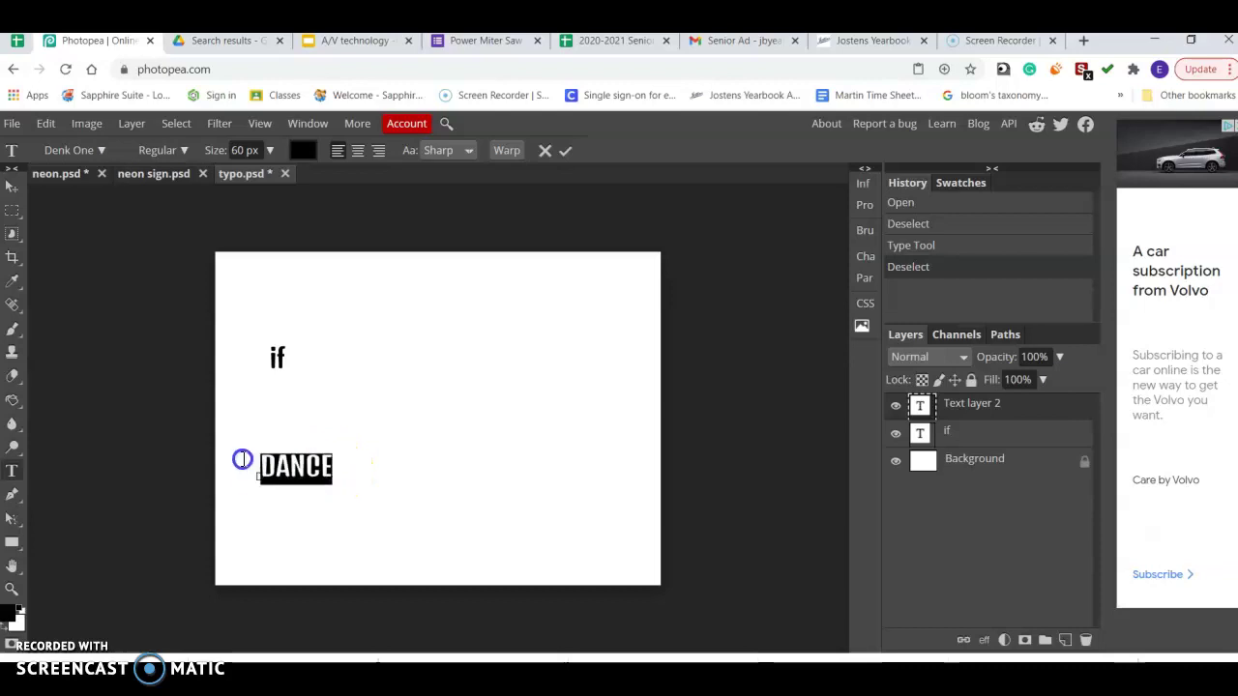
Try the Clicker Script font on the selected word "DANCE".
left_click(102, 151)
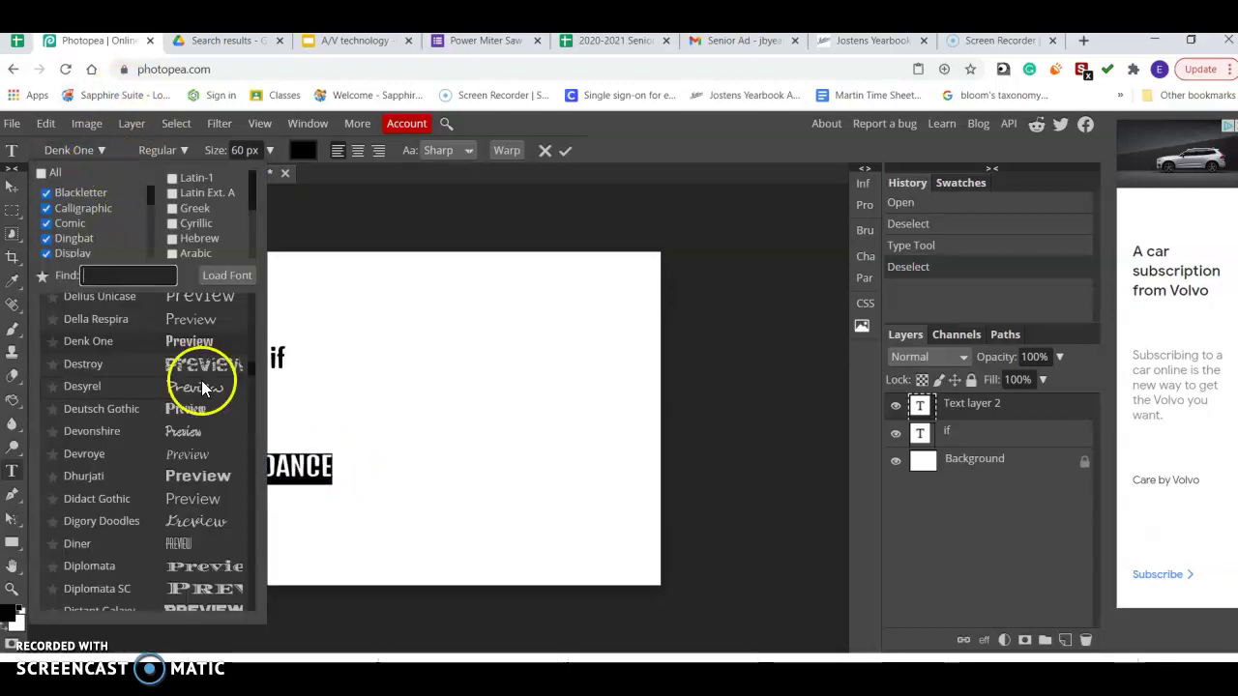
scroll(174, 416, "up", 5)
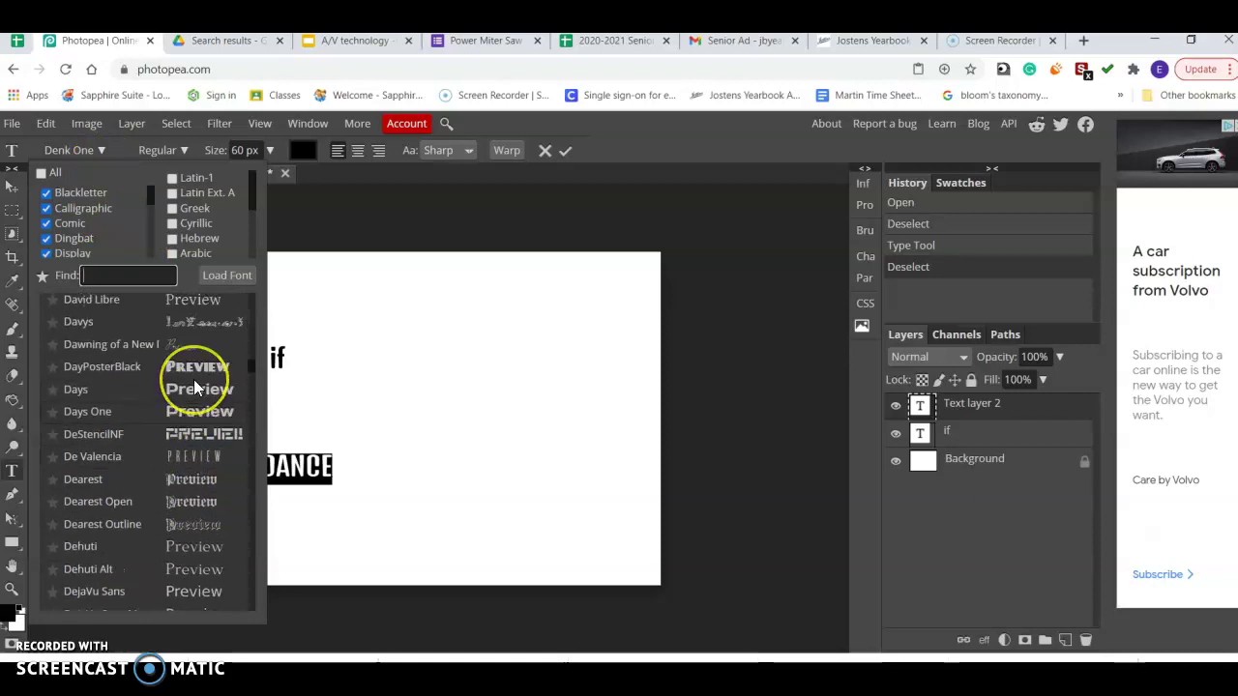
scroll(193, 386, "up", 3)
scroll(186, 425, "up", 6)
scroll(189, 420, "up", 4)
scroll(191, 433, "up", 4)
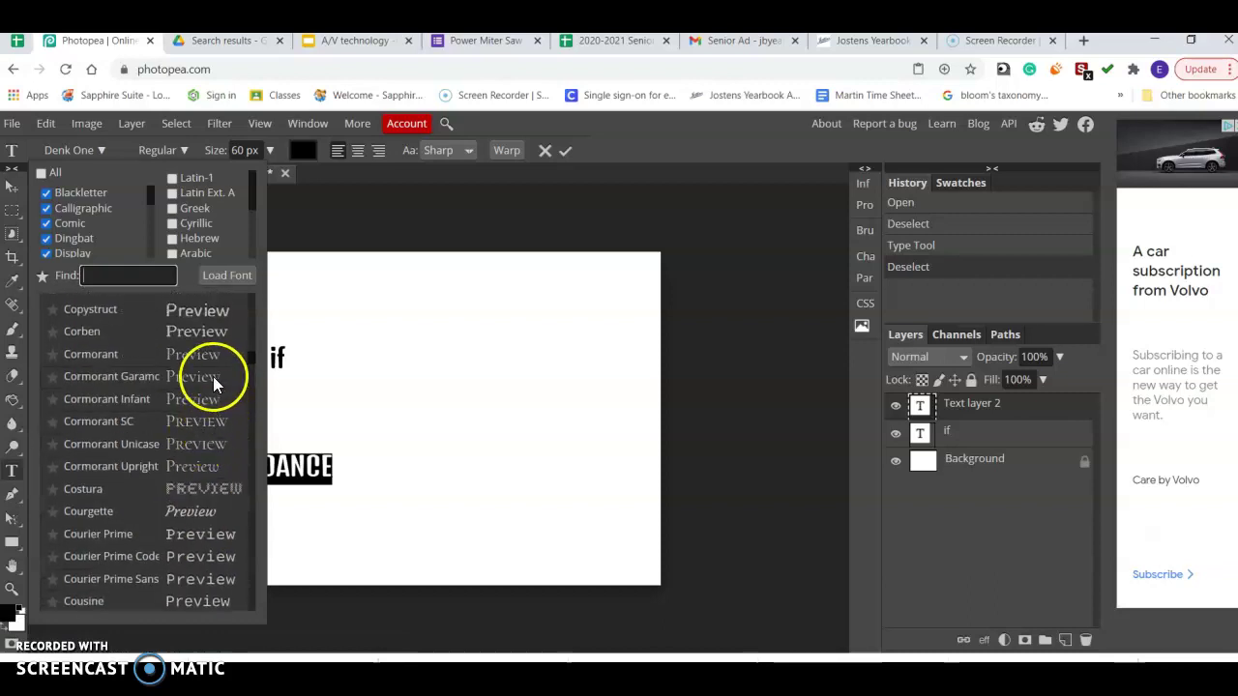
scroll(211, 383, "up", 5)
scroll(206, 367, "up", 1)
scroll(205, 358, "up", 3)
scroll(205, 358, "up", 5)
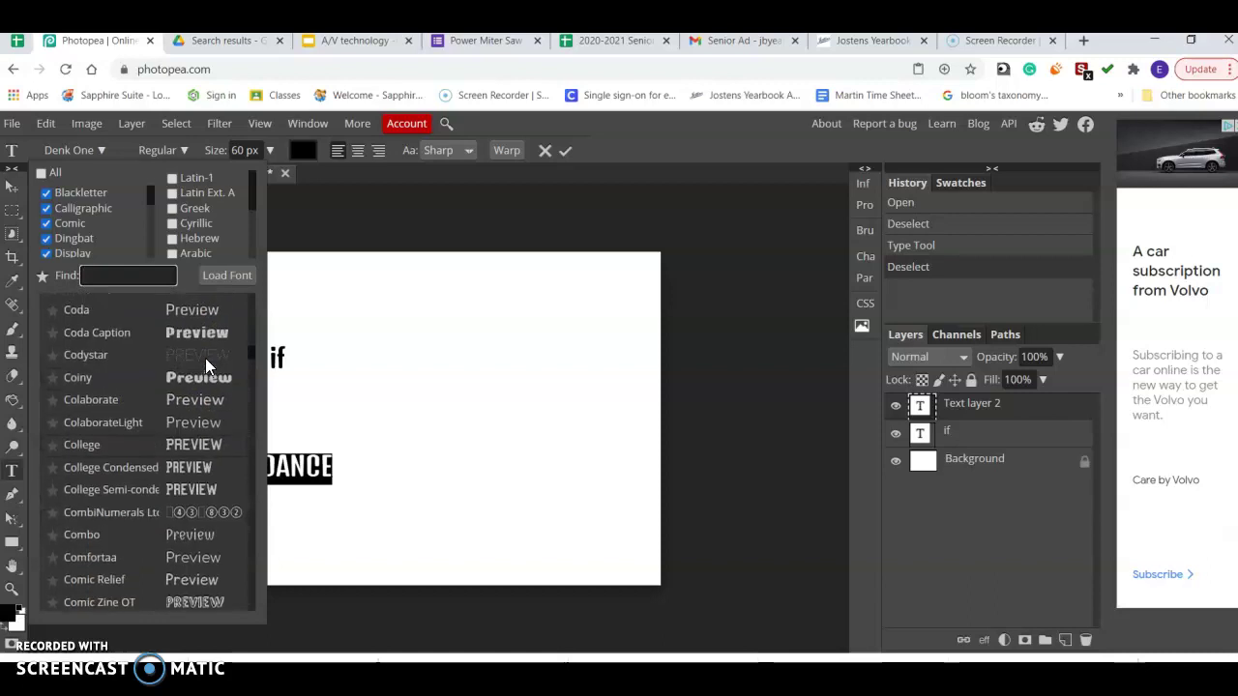
left_click(196, 448)
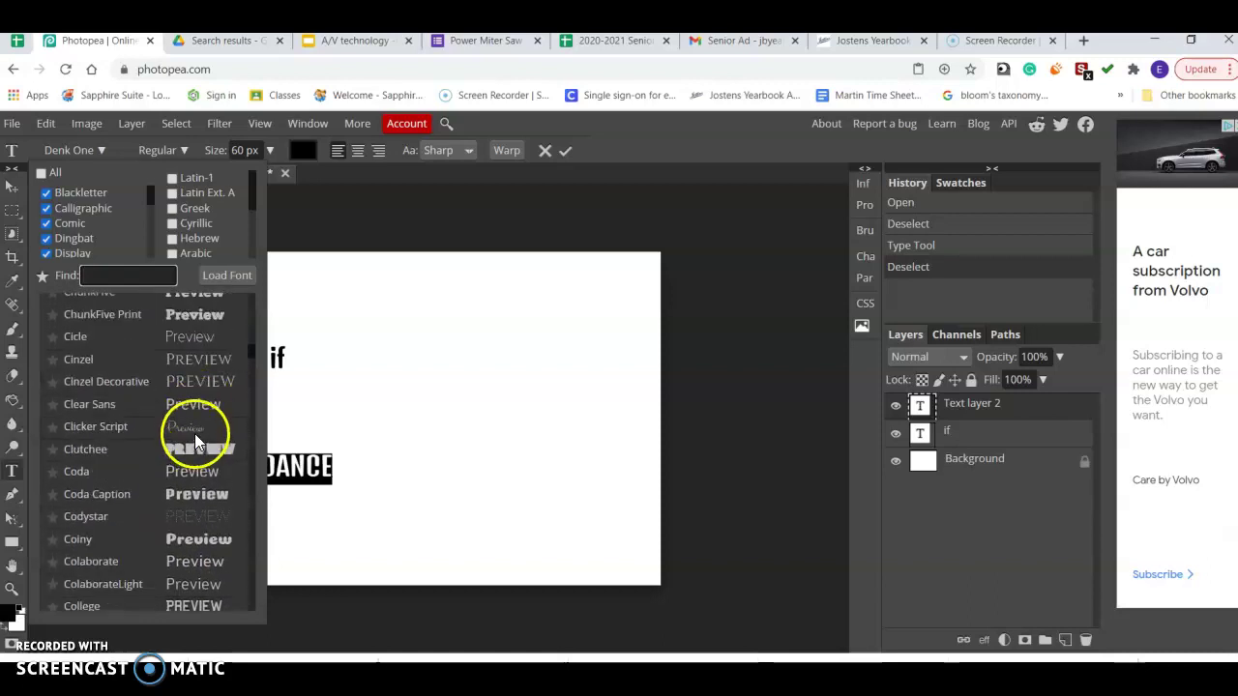
left_click(194, 433)
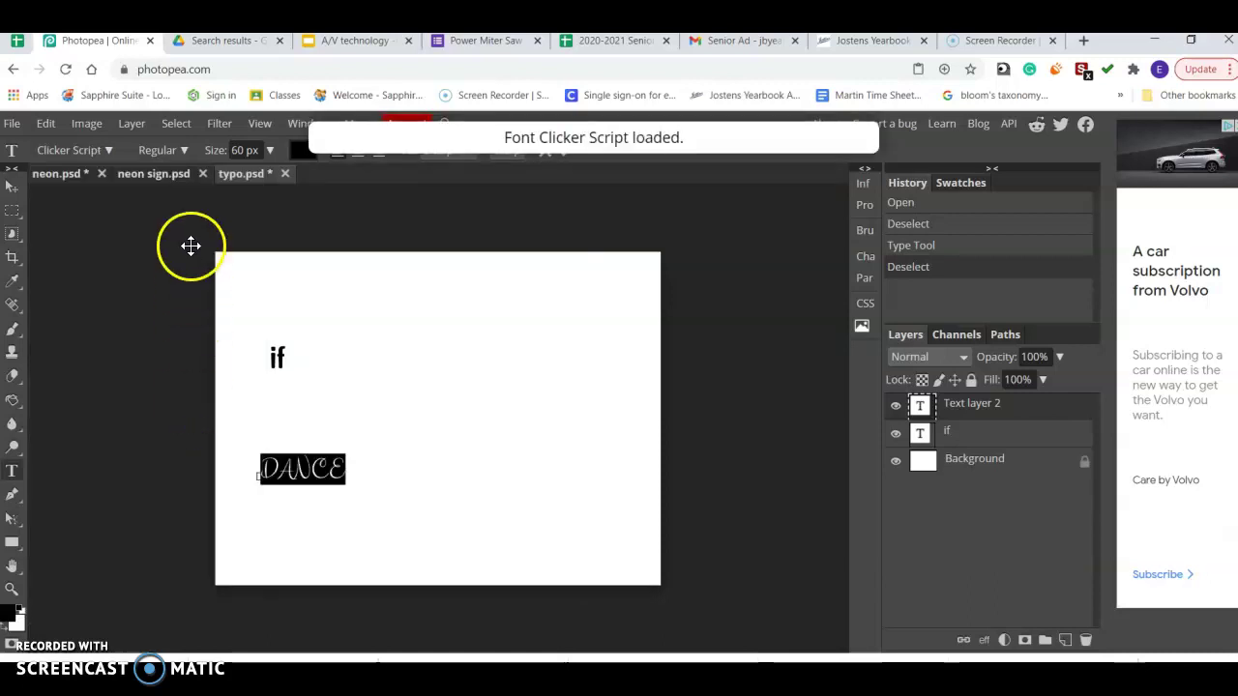
Try the Chewy font on the selected word "DANCE".
left_click(112, 152)
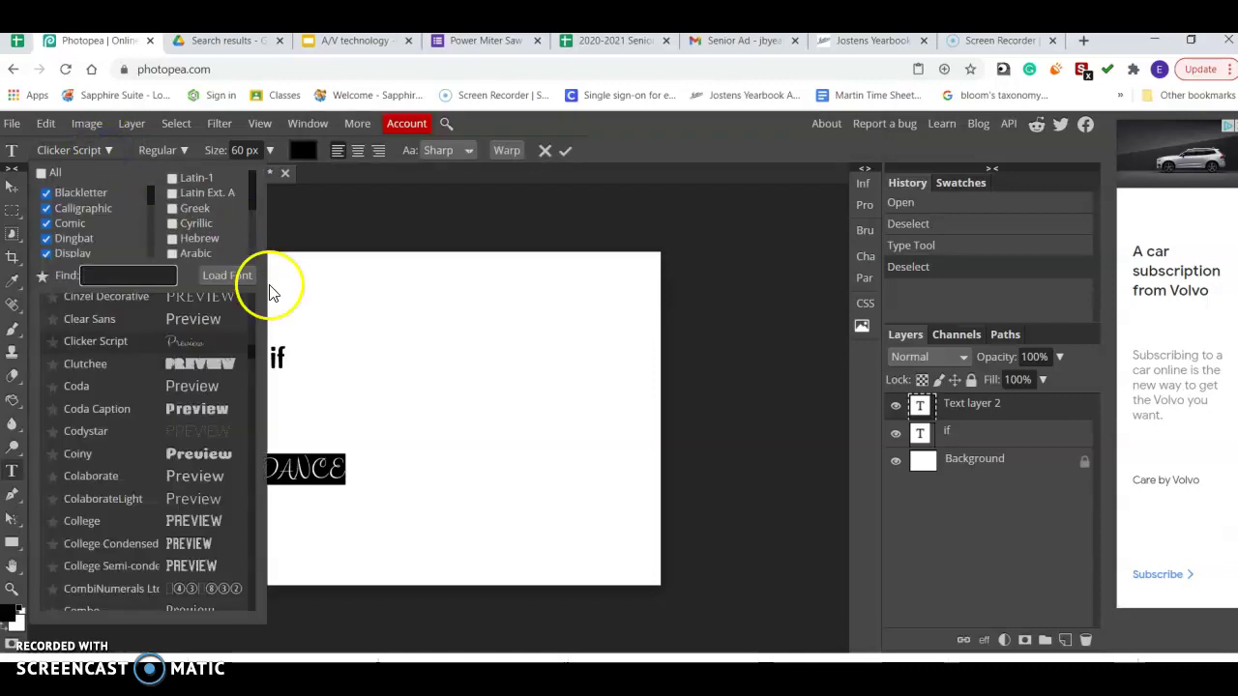
scroll(205, 426, "up", 4)
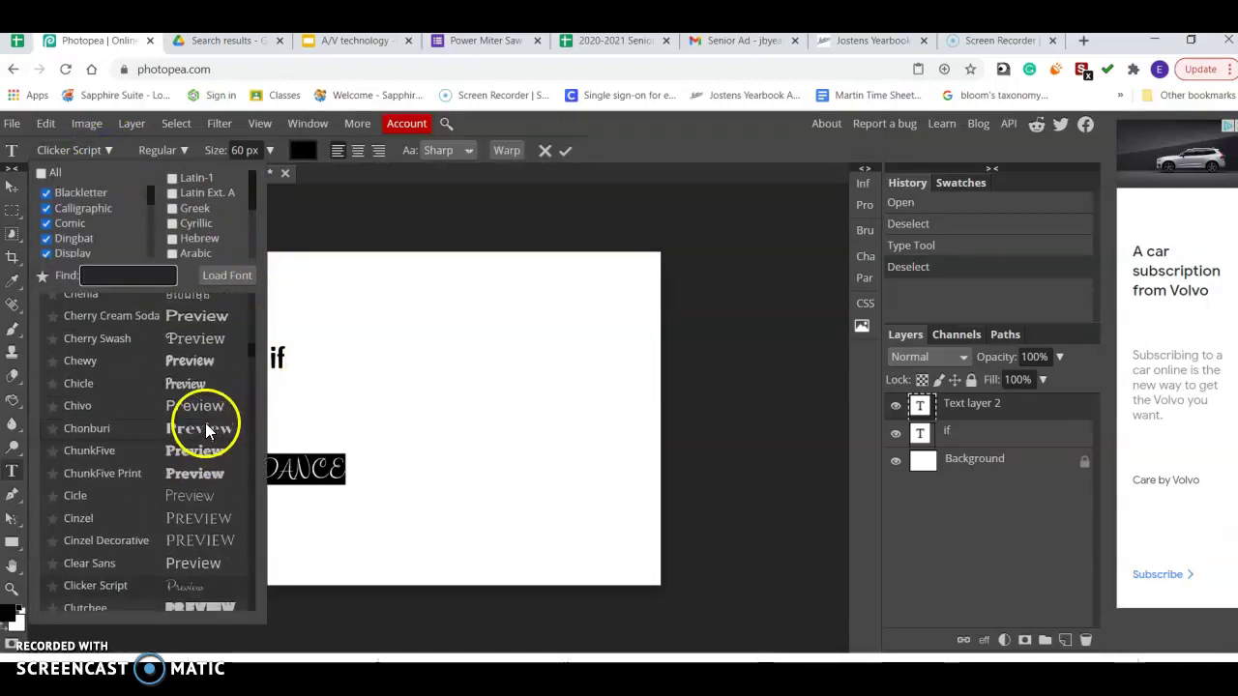
left_click(193, 359)
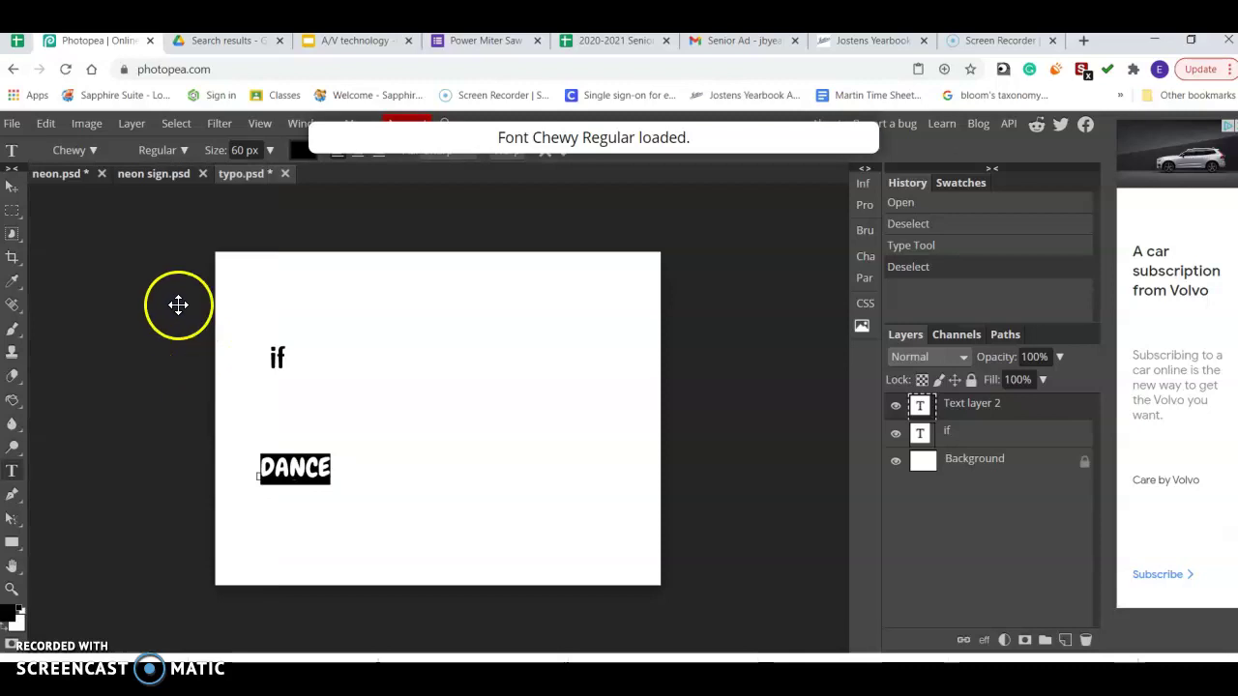
Set the font of the selected word "DANCE" to Action Man Extended.
left_click(93, 152)
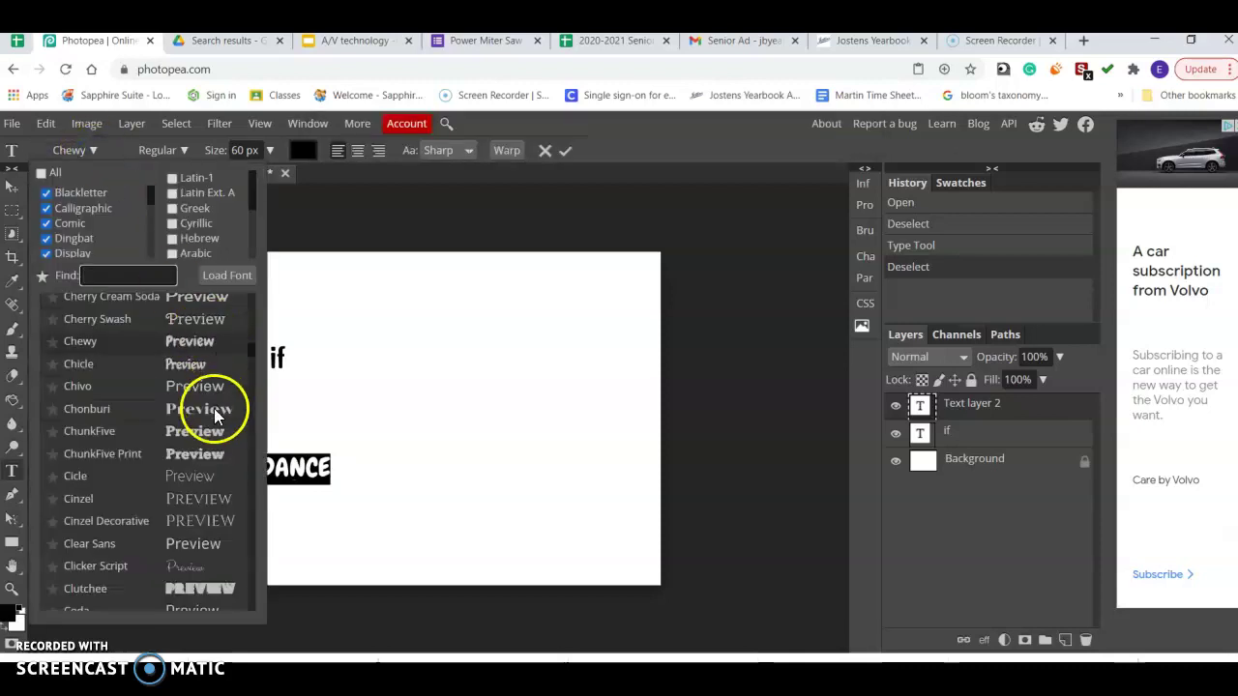
scroll(208, 421, "up", 3)
scroll(204, 430, "up", 5)
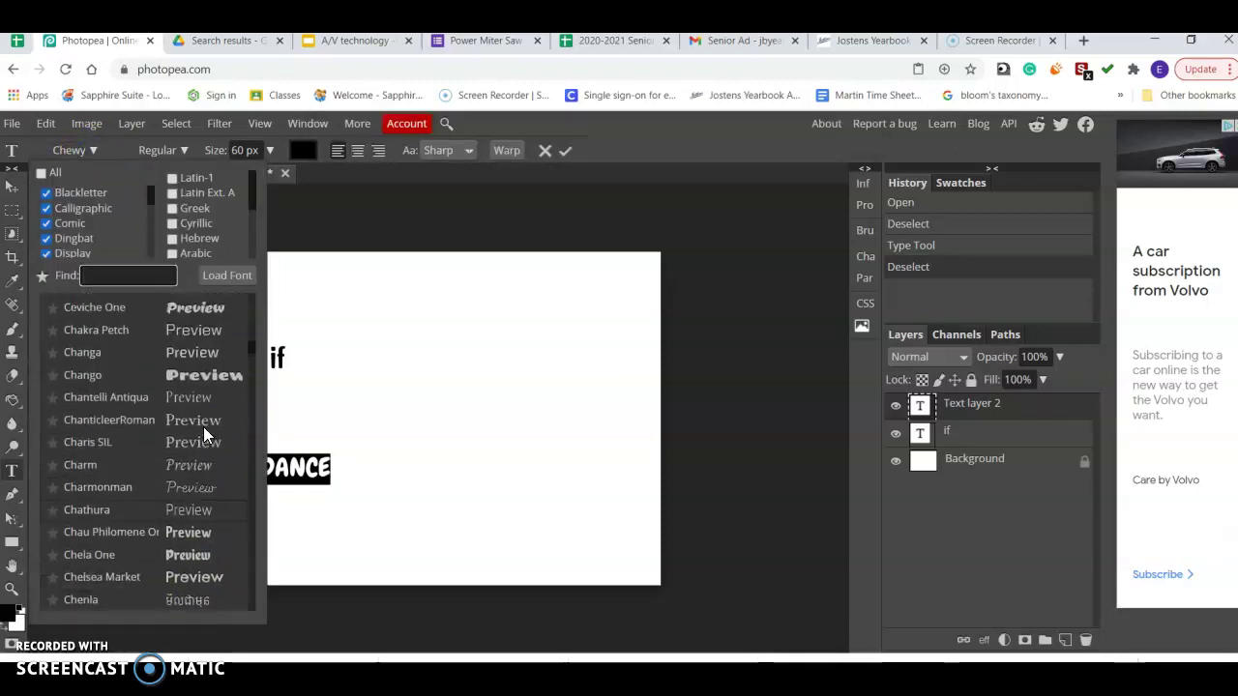
scroll(204, 430, "up", 6)
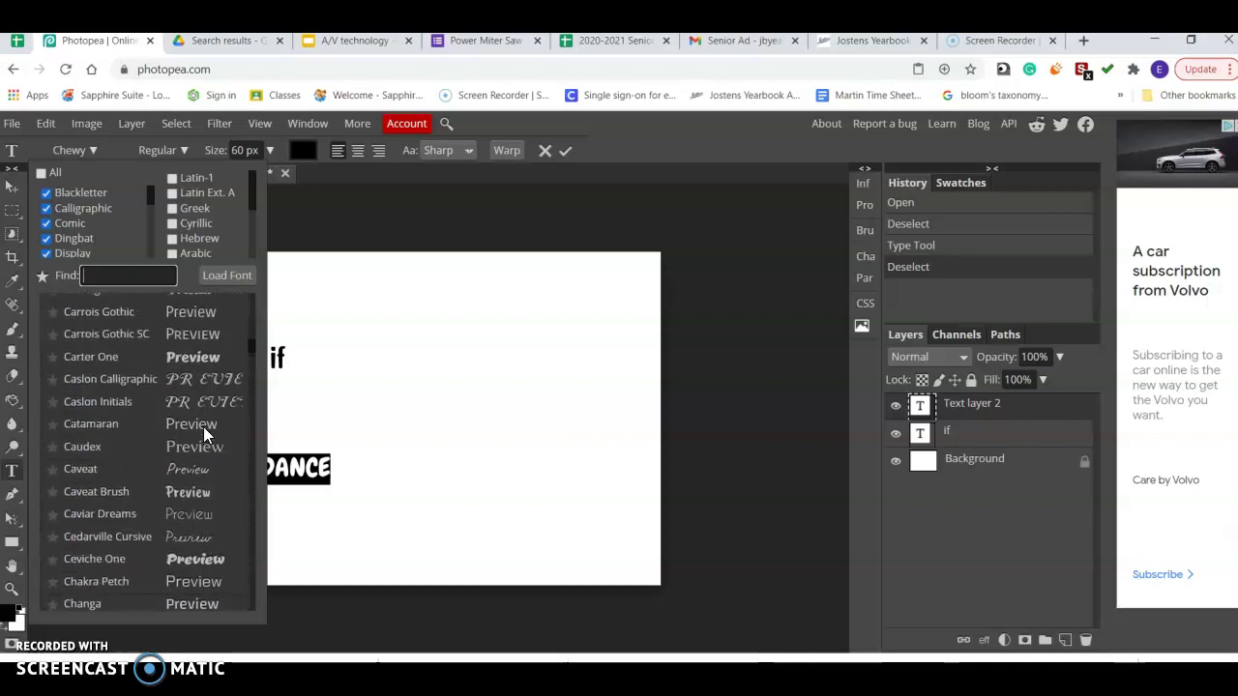
scroll(203, 427, "up", 4)
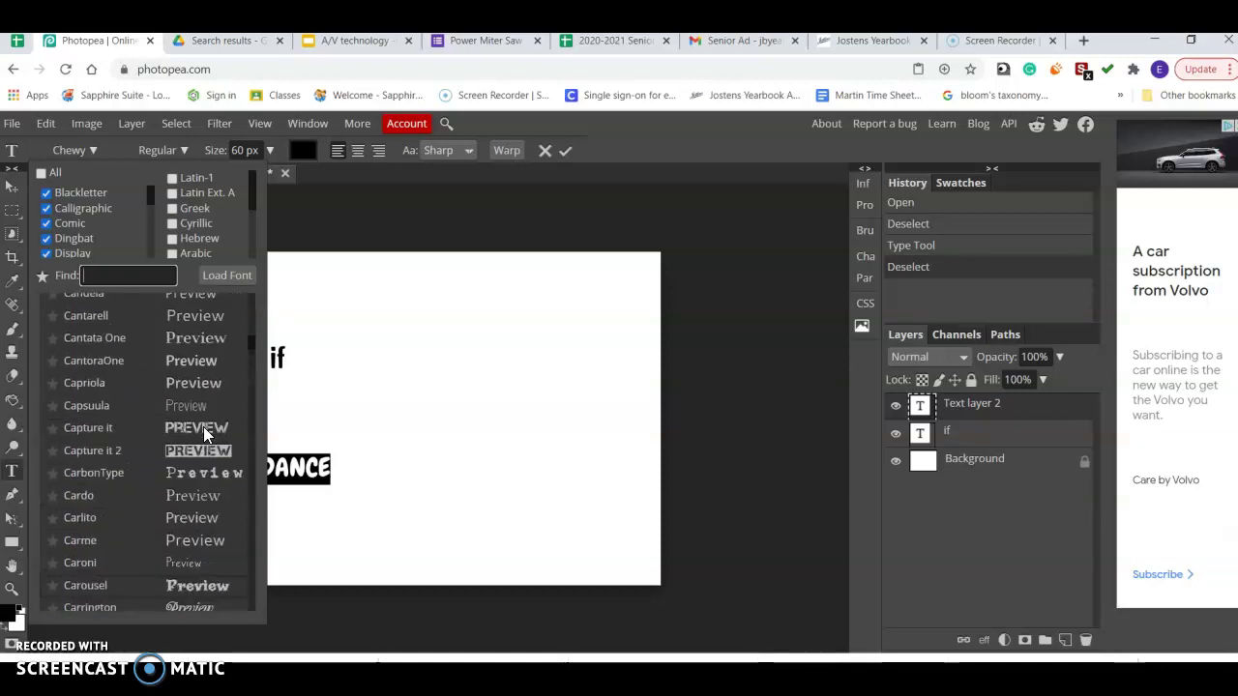
scroll(203, 427, "up", 6)
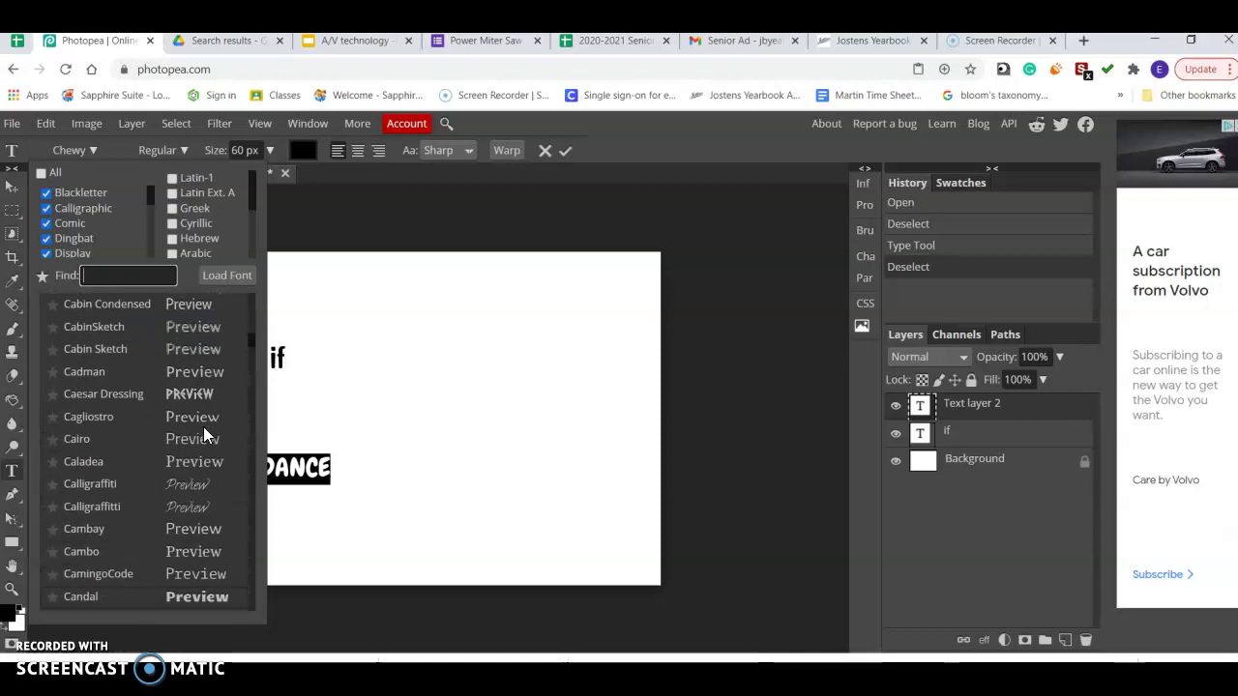
scroll(203, 427, "up", 3)
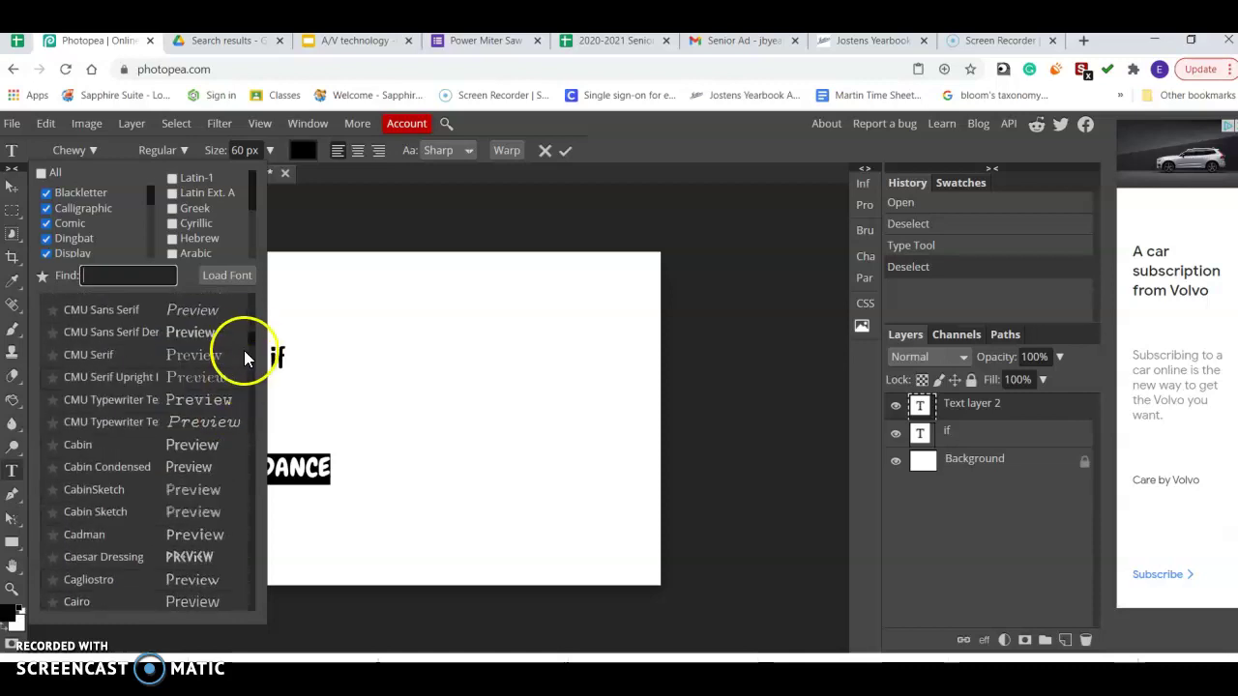
left_click_drag(251, 338, 252, 304)
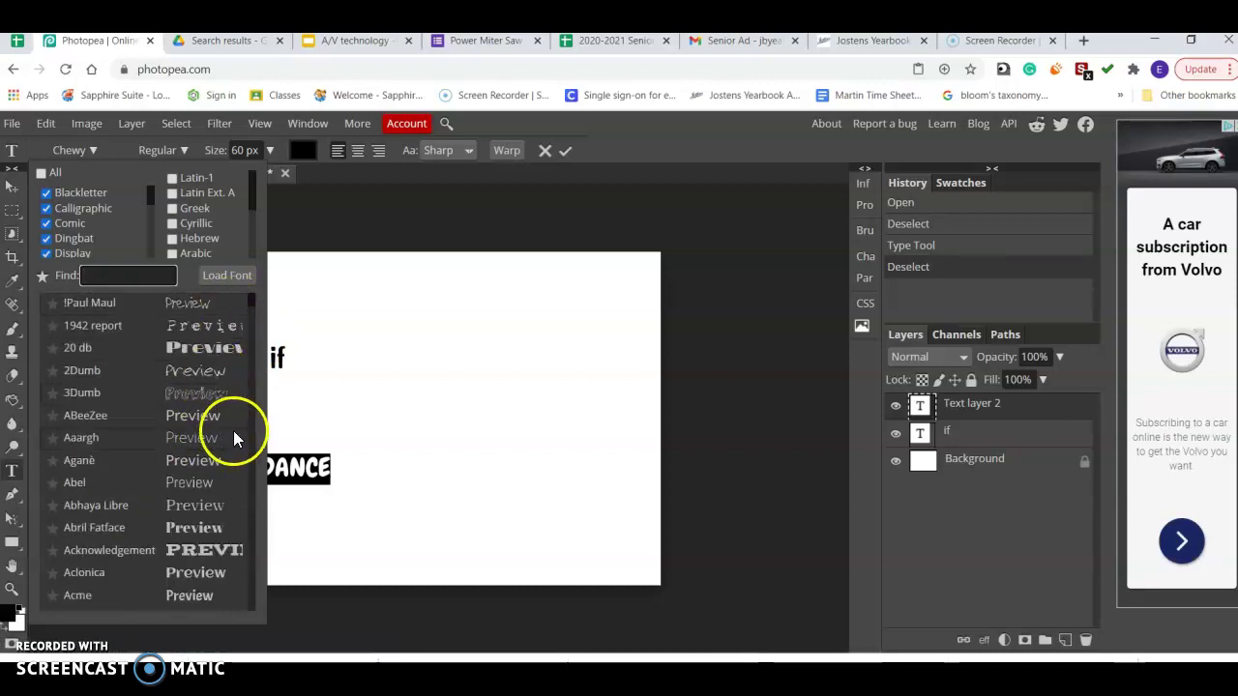
scroll(213, 437, "down", 2)
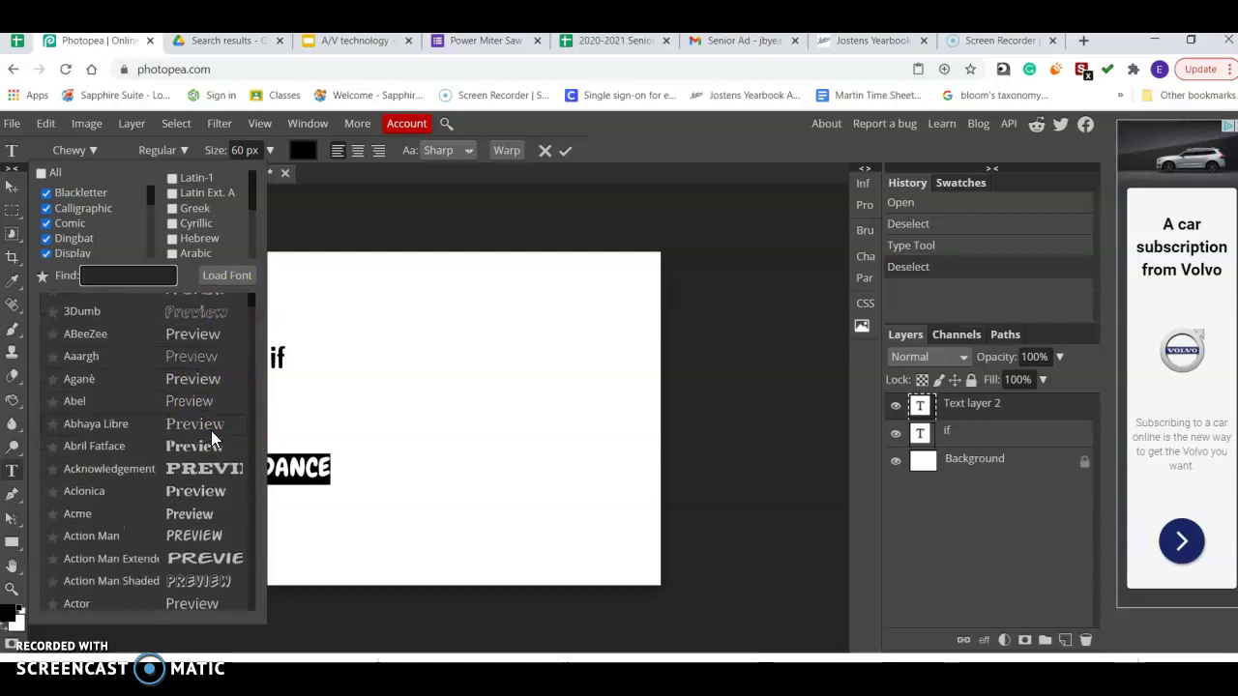
scroll(212, 436, "down", 2)
left_click(201, 479)
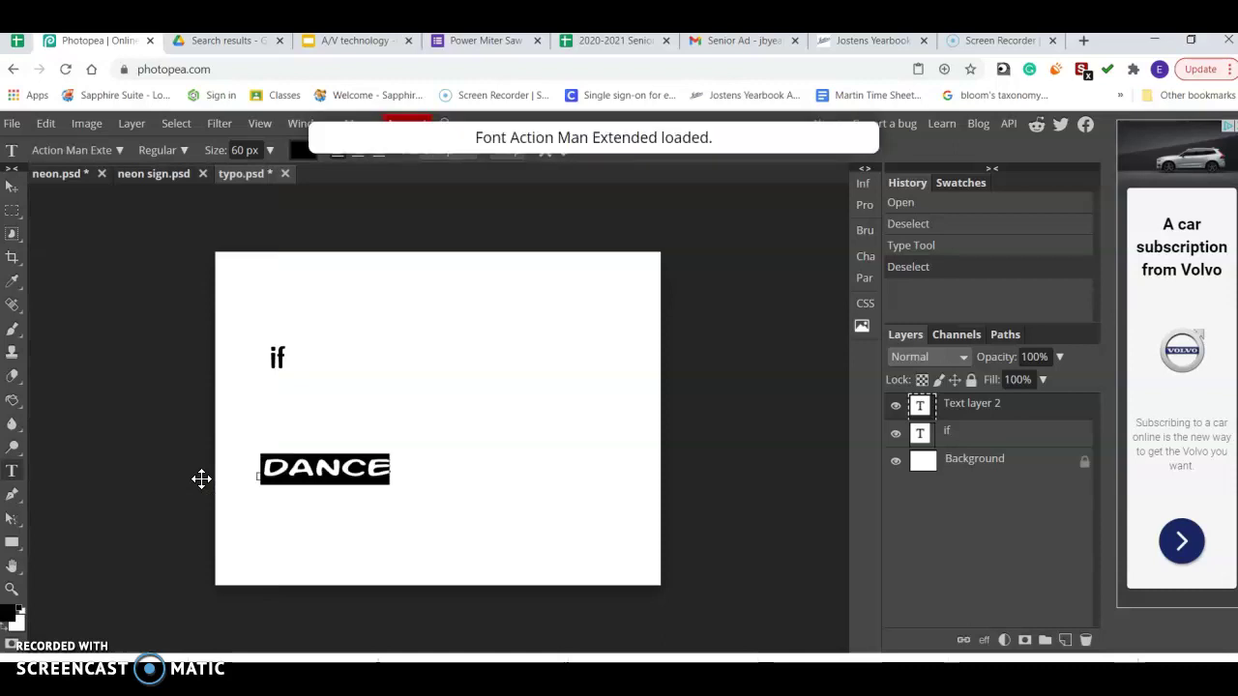
Move the word "DANCE" to the lower-right part of the canvas.
left_click(12, 186)
left_click(338, 473)
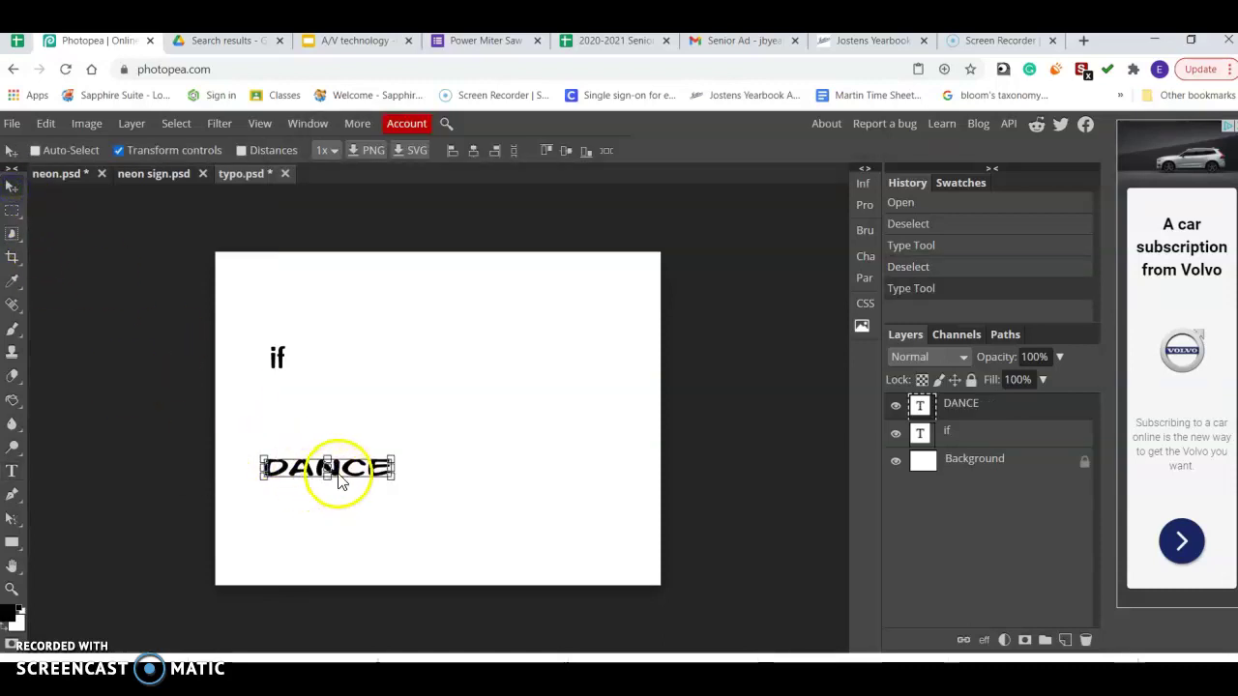
left_click_drag(339, 479, 555, 540)
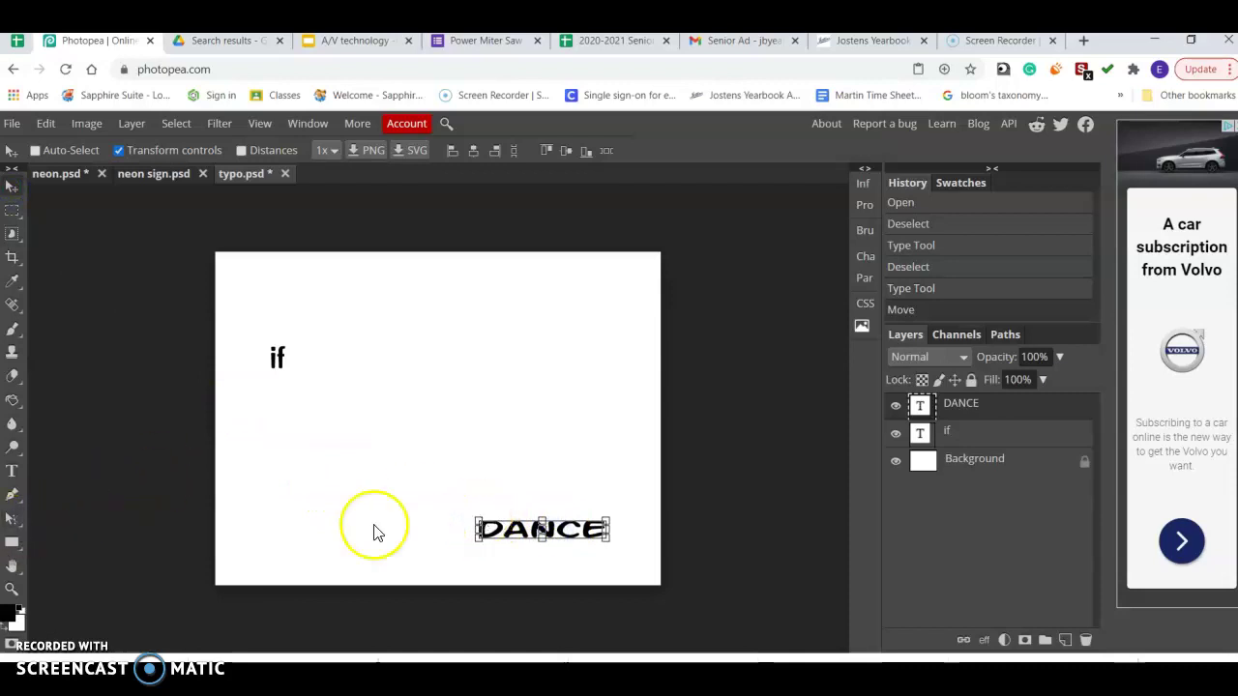
Enlarge the word "DANCE" with Free Transform to about 184% width and 340% height, extending it up and to the left.
left_click_drag(476, 520, 373, 387)
left_click_drag(485, 501, 488, 479)
left_click(290, 387)
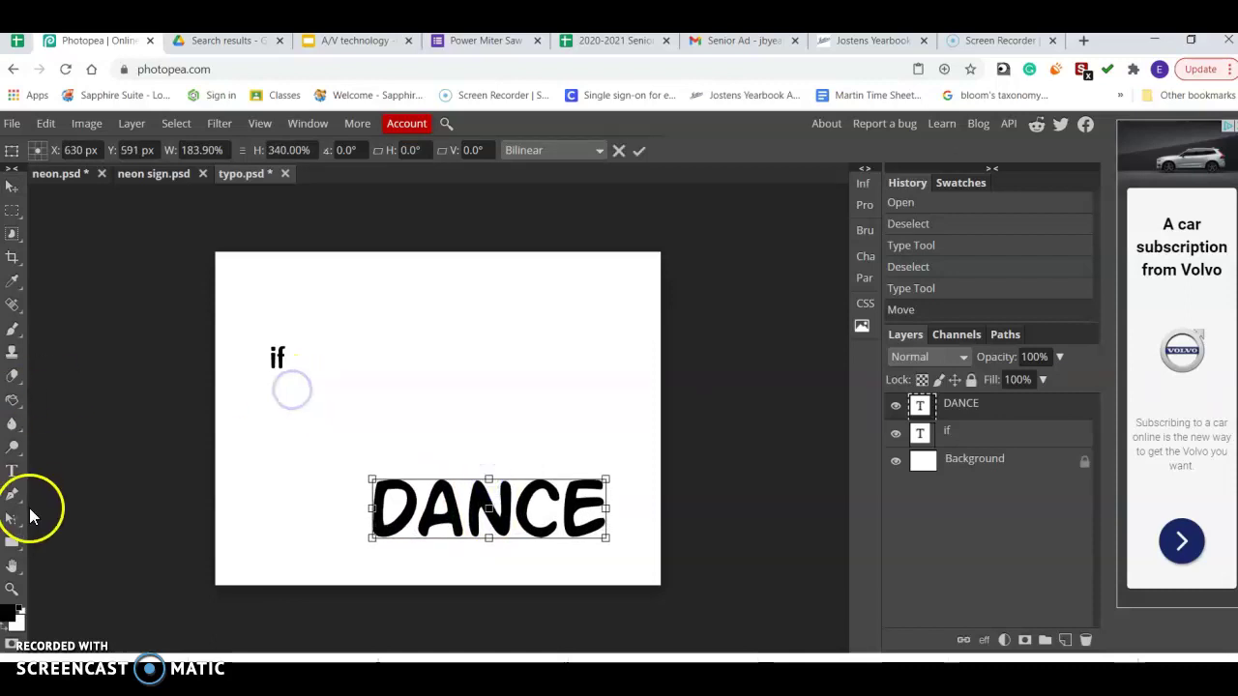
Add the text "STUMBLE" as a new text layer just below and to the right of "if".
left_click(12, 471)
left_click(288, 403)
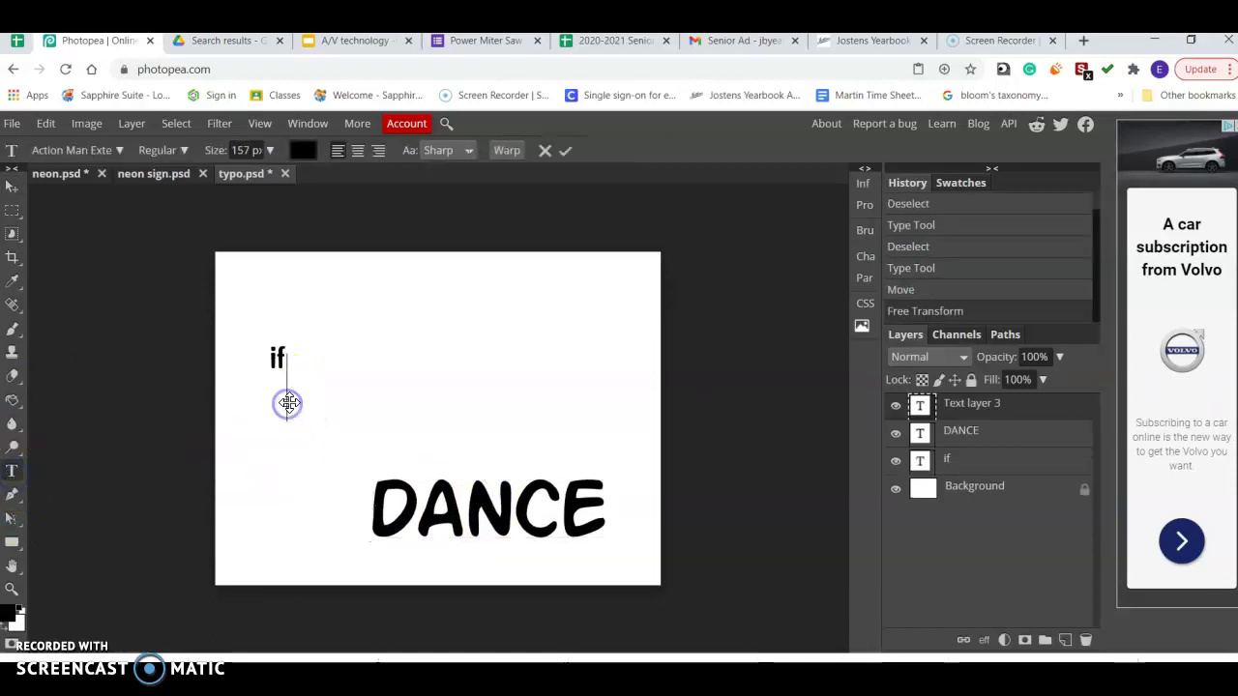
type("STUM")
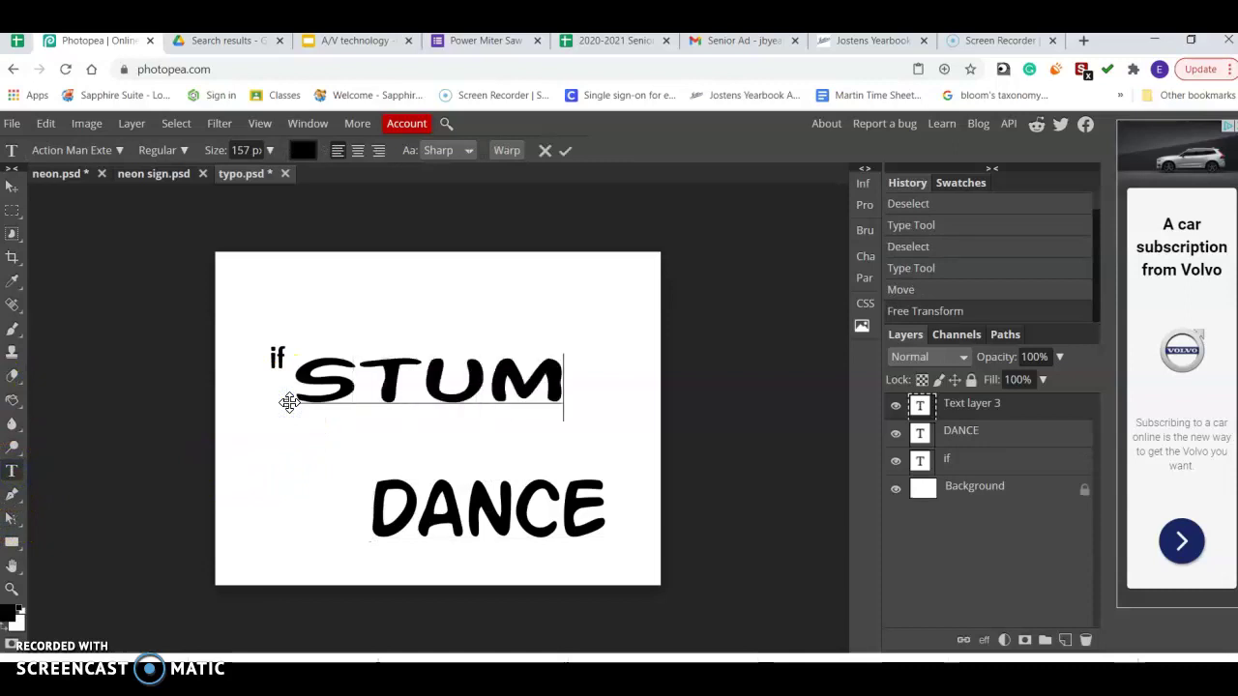
type("BL")
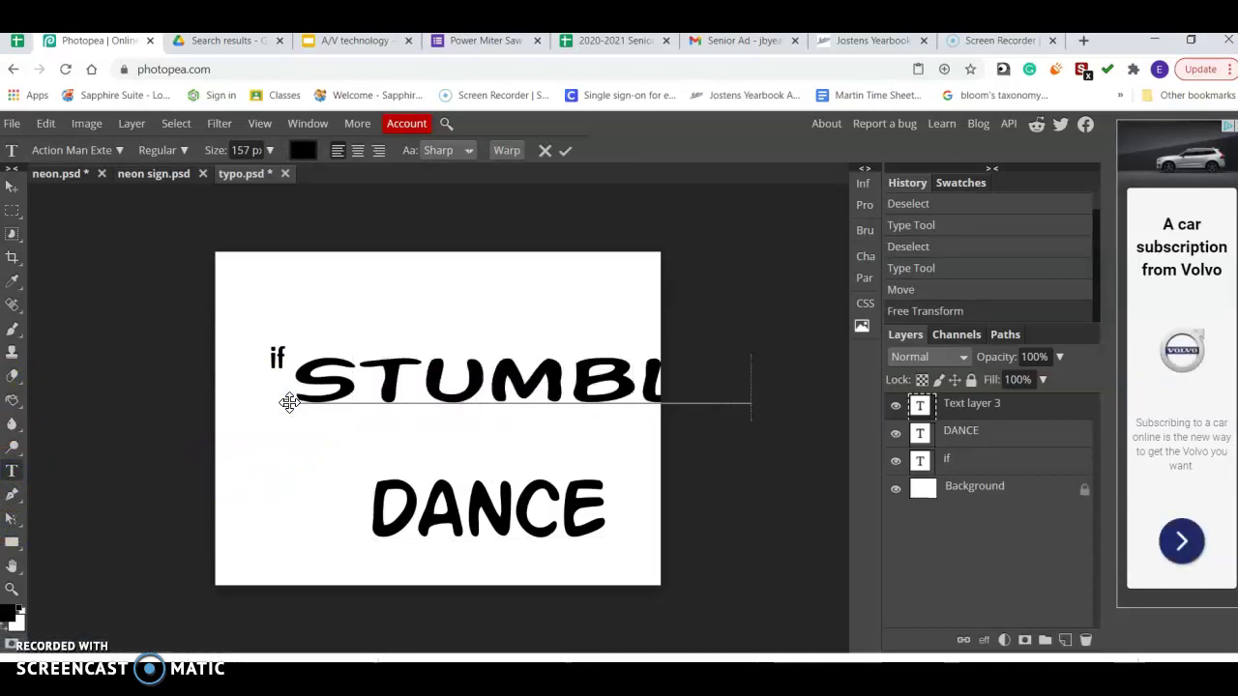
Change the font of the whole word "STUMBLE" to After Shok.
left_click_drag(290, 402, 793, 380)
left_click(115, 152)
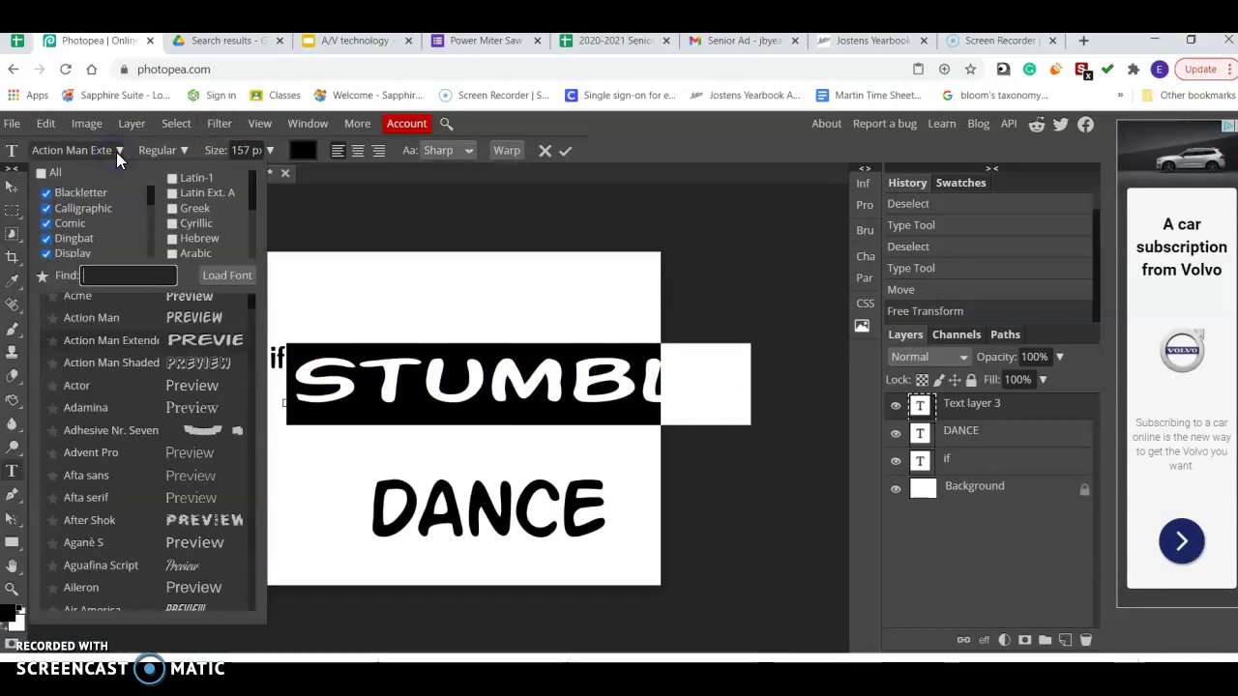
left_click(183, 521)
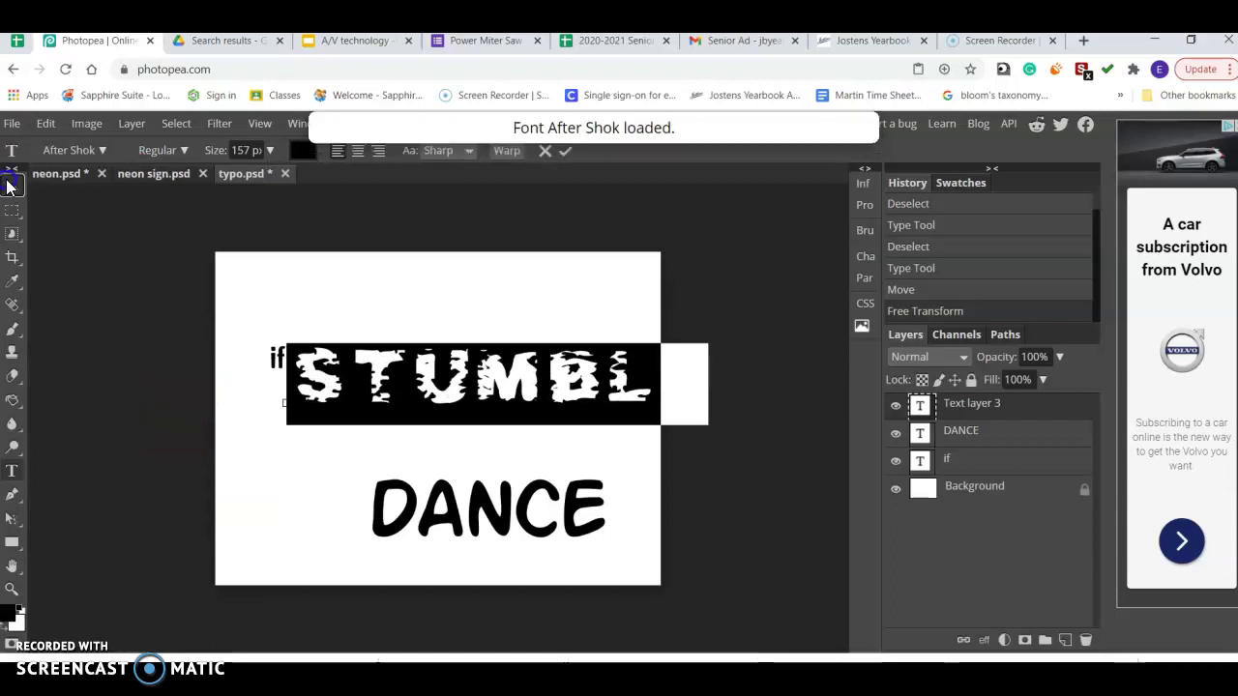
Scale the word "STUMBLE" down to about 70% with Free Transform and place it just to the right of "if".
left_click(11, 183)
left_click(421, 355)
left_click_drag(706, 346, 583, 379)
left_click(468, 403)
left_click_drag(464, 402, 497, 373)
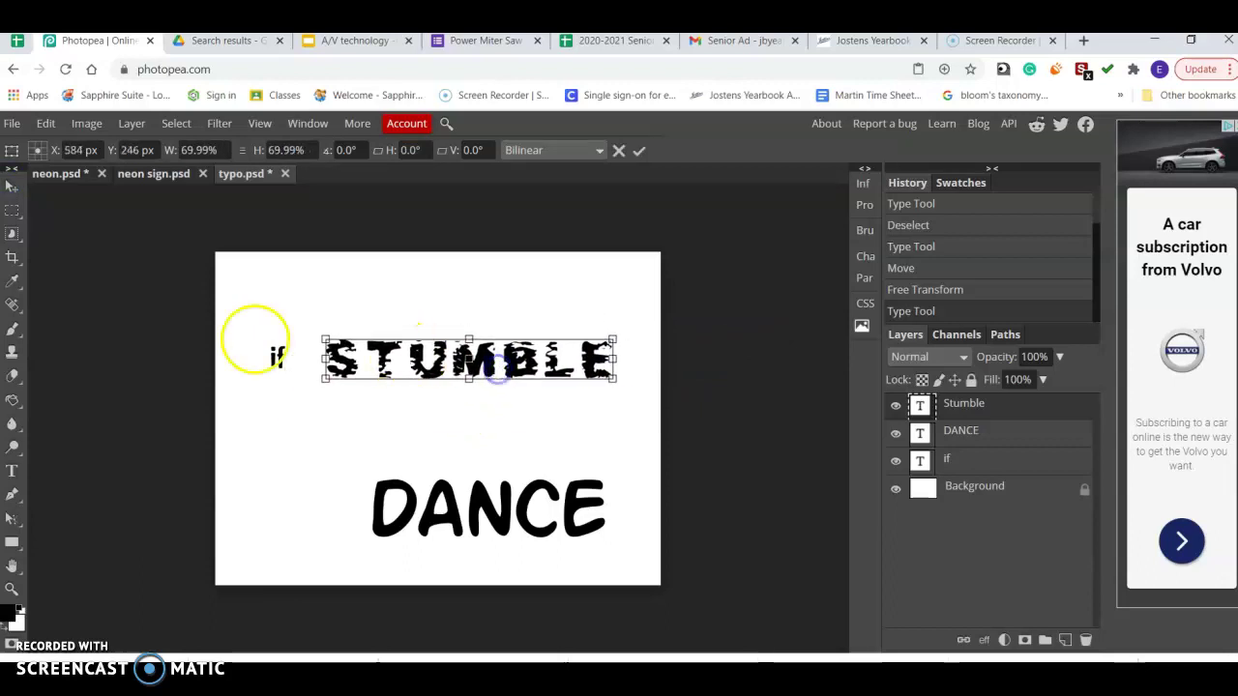
left_click(11, 185)
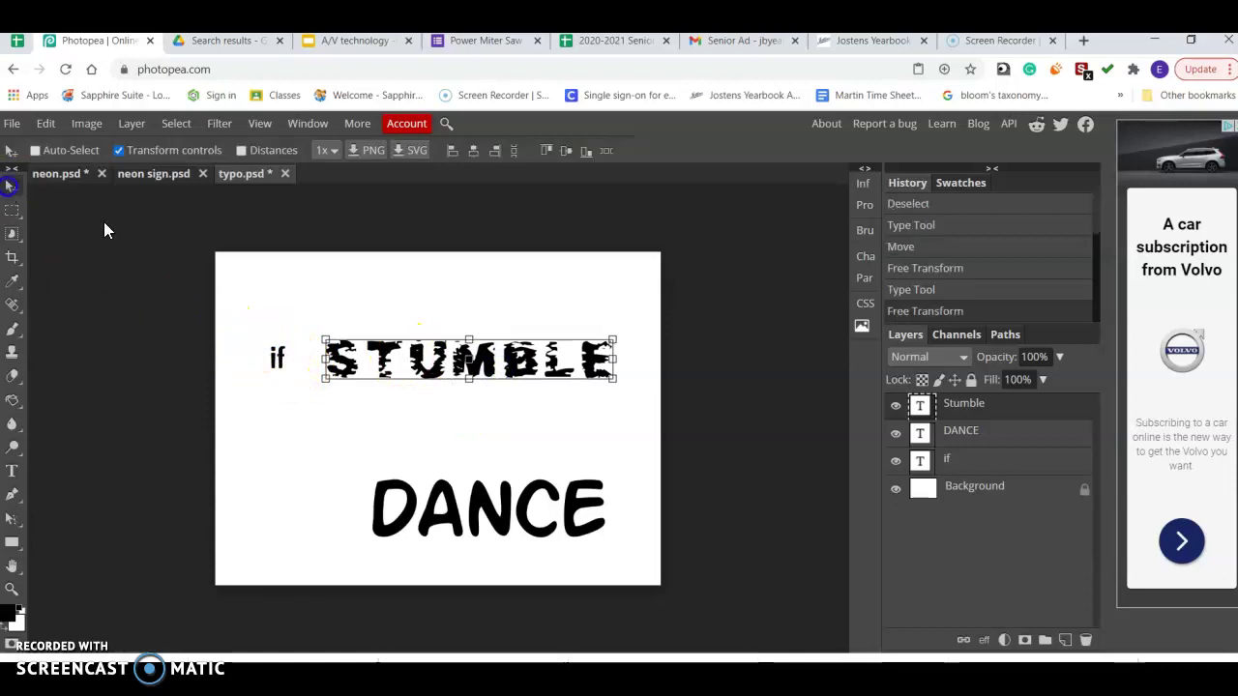
Rotate the word "if" to -90°, enlarge it to about 188%, and place it against the left side of "STUMBLE".
left_click(1031, 462)
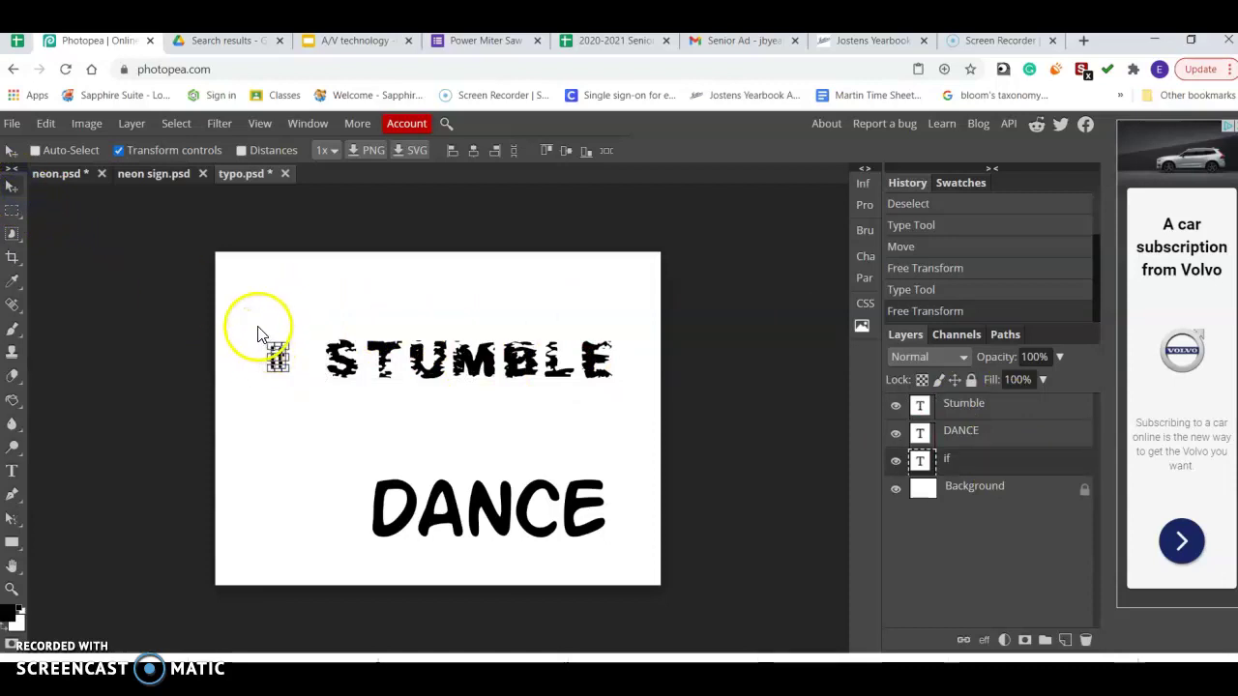
left_click(280, 363)
left_click(12, 589)
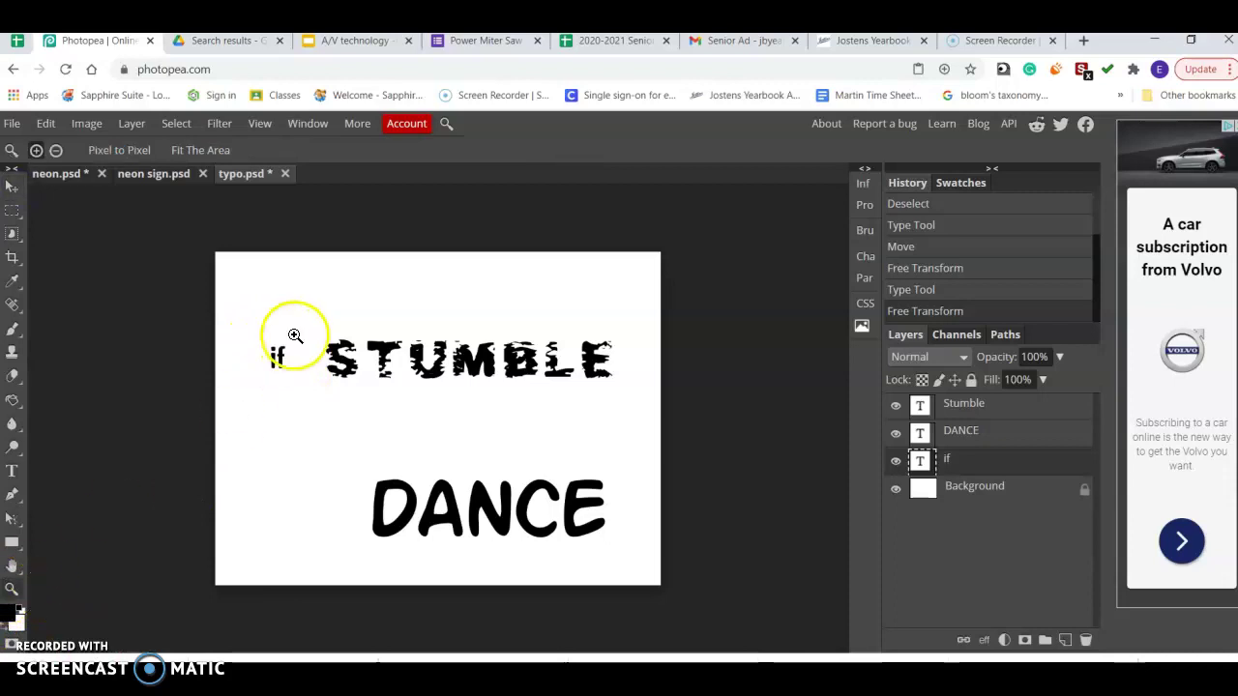
left_click(287, 354)
left_click(12, 185)
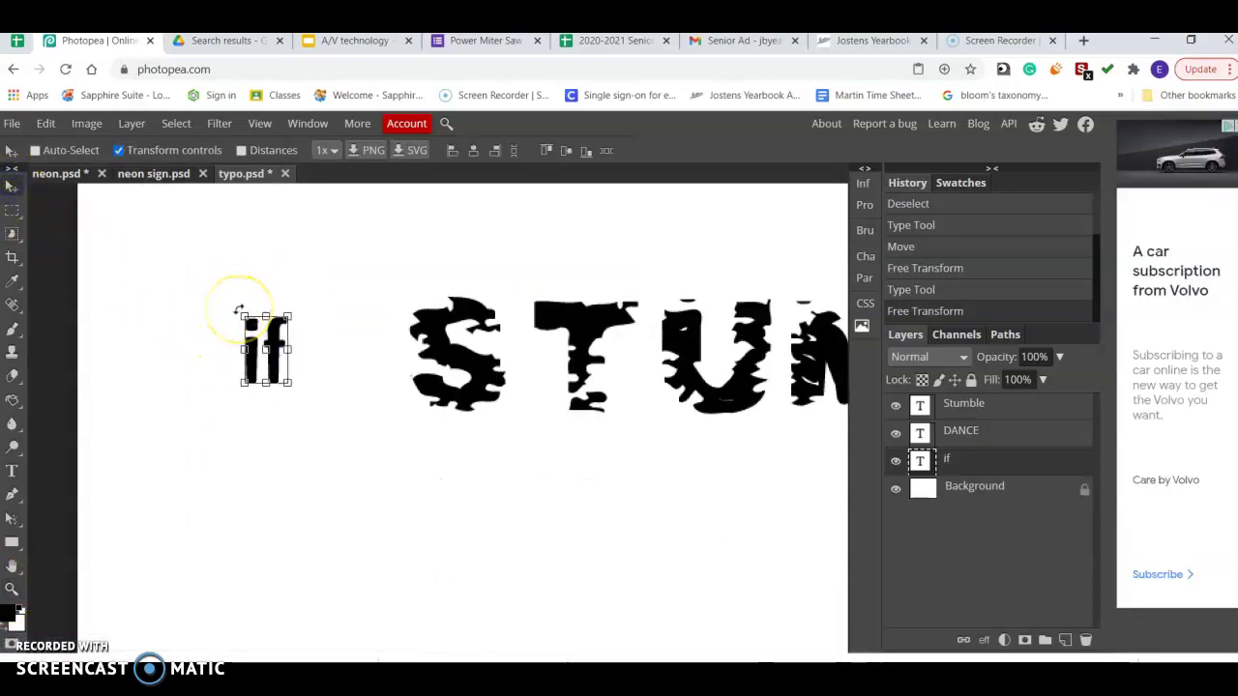
left_click(238, 310)
left_click_drag(236, 309, 204, 389)
left_click_drag(300, 327, 356, 345)
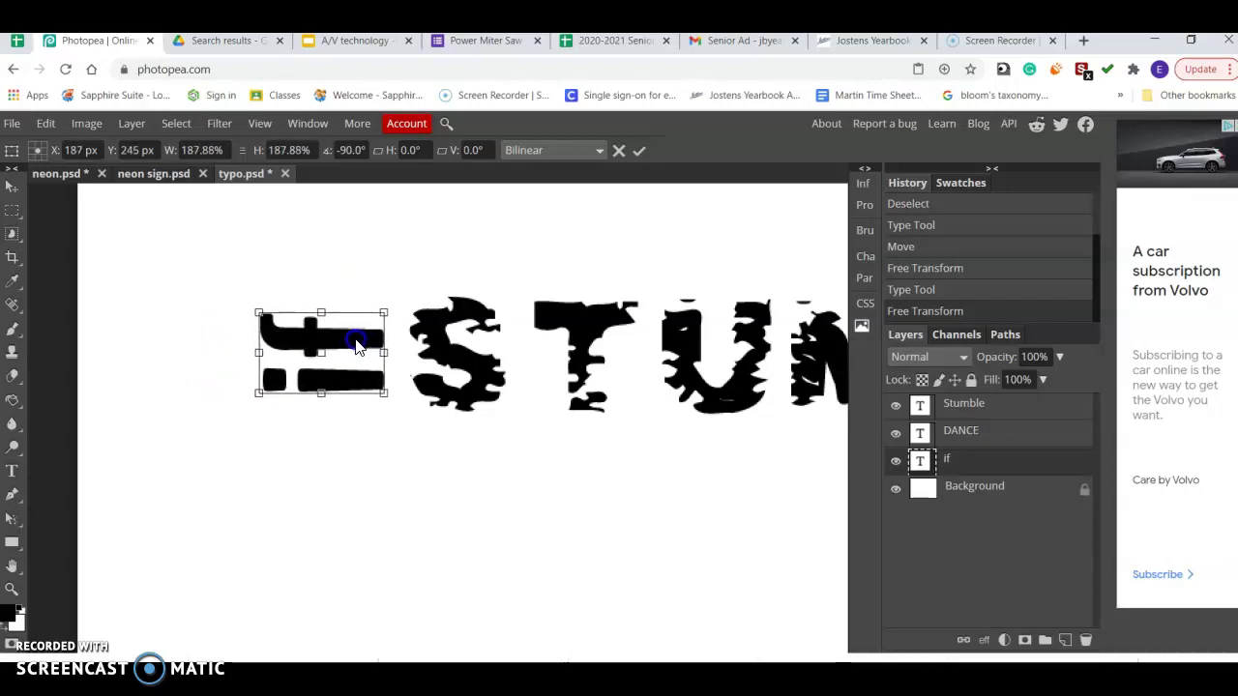
Move the word "DANCE" slightly up and left, closer to "STUMBLE".
left_click(12, 587)
left_click(55, 150)
left_click(166, 301)
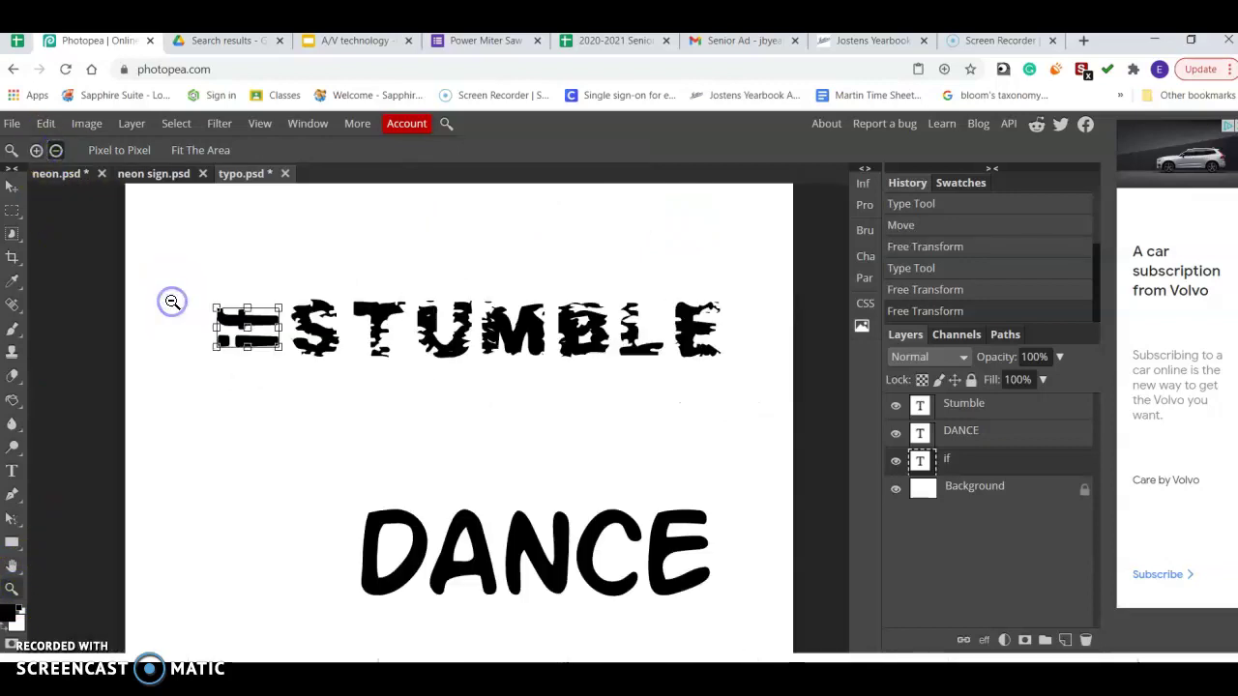
left_click(167, 301)
left_click(167, 300)
left_click(12, 186)
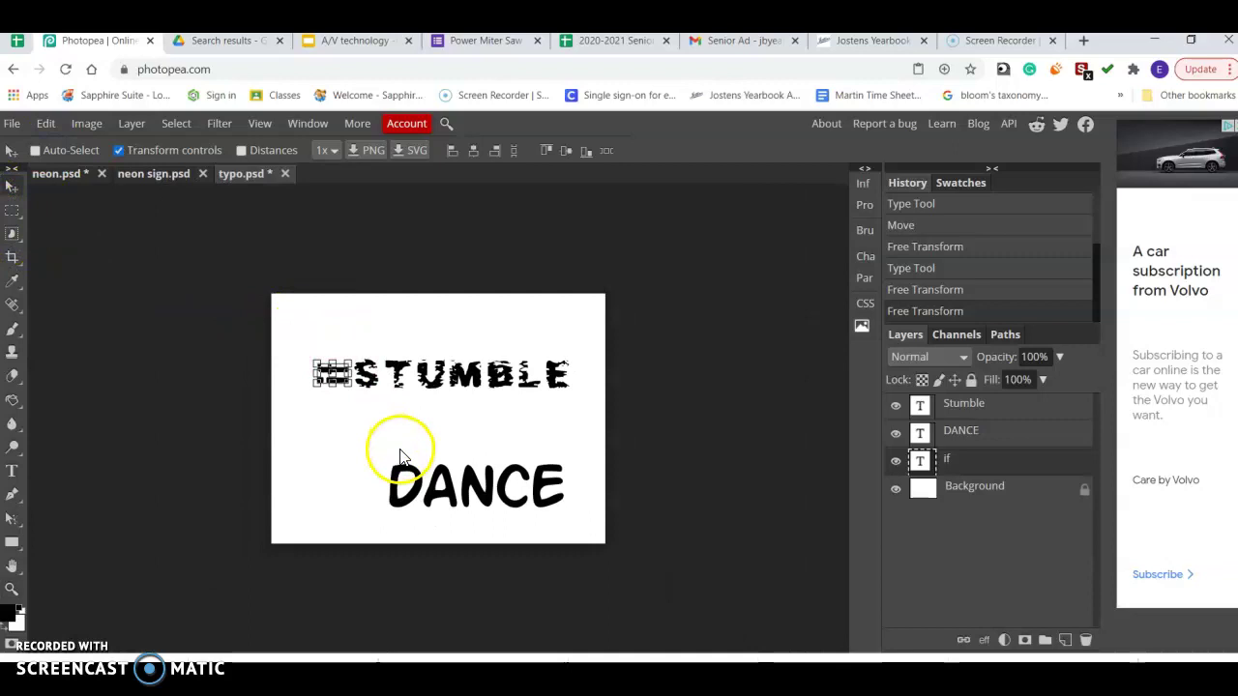
left_click(327, 411)
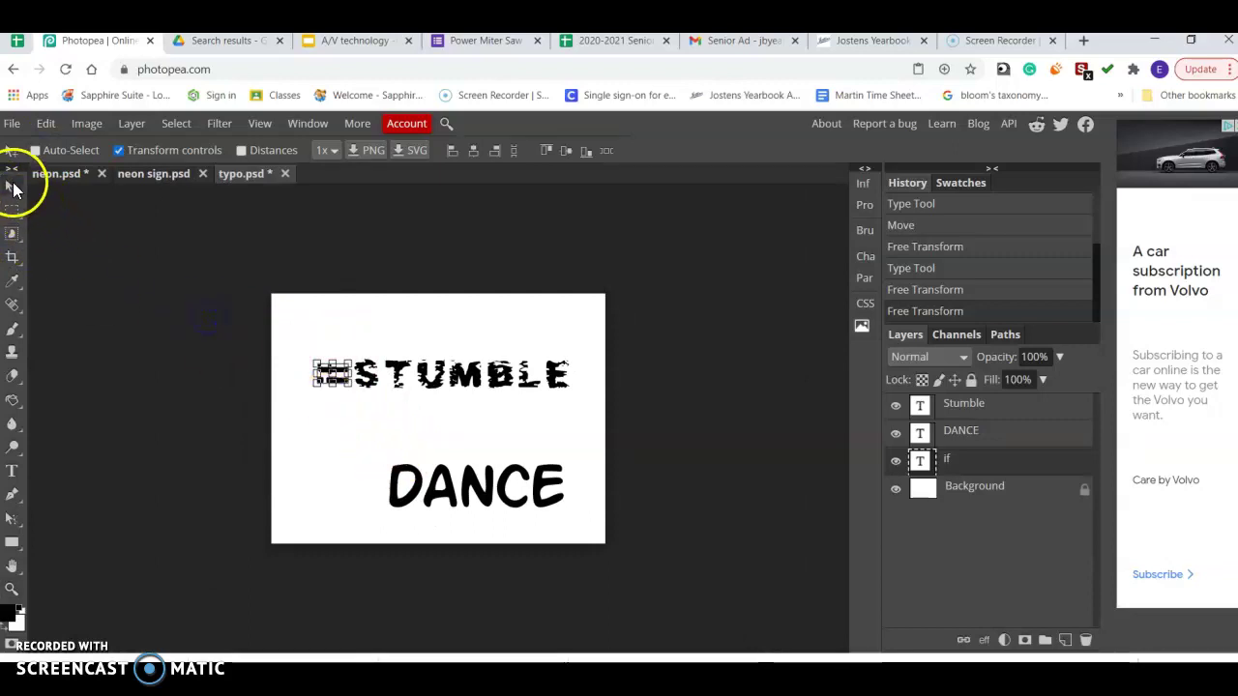
left_click(373, 392)
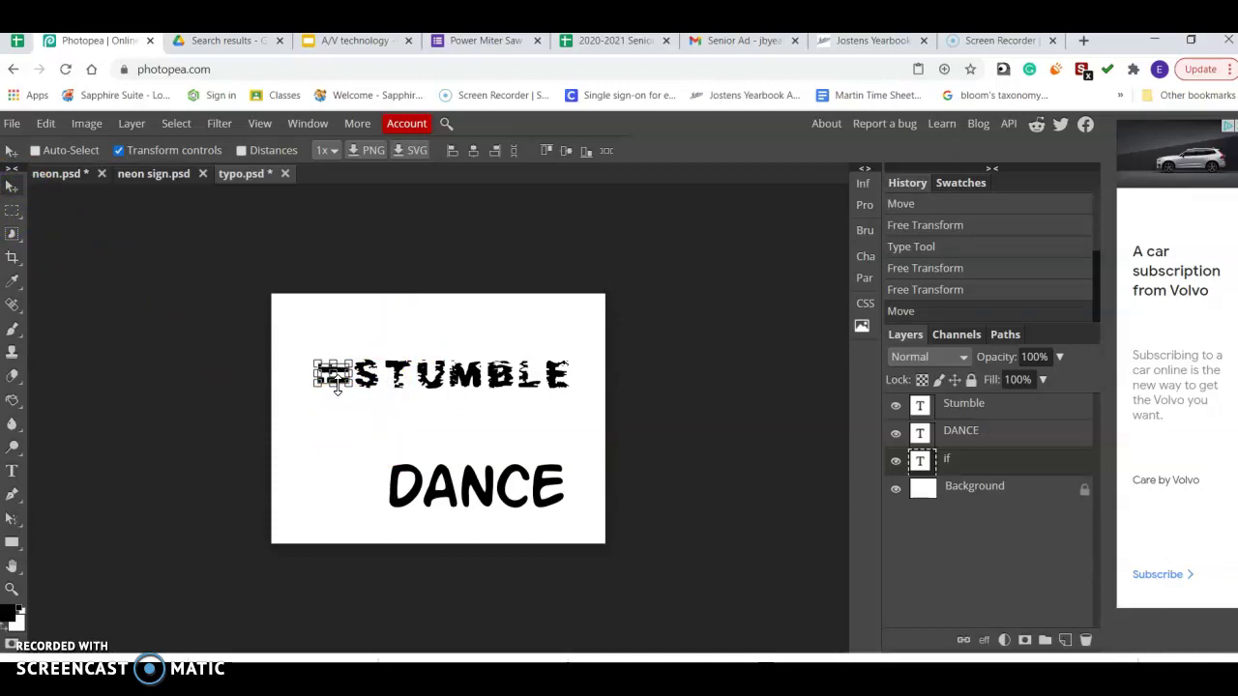
left_click(1017, 433)
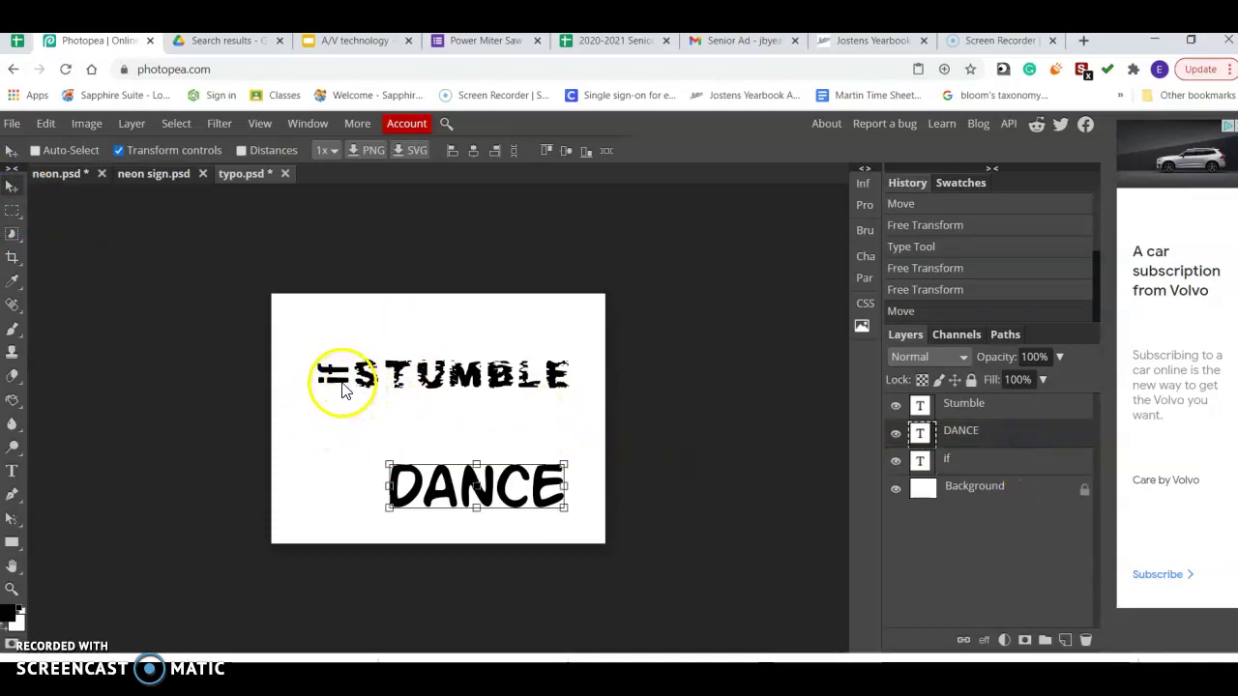
left_click_drag(343, 387, 338, 366)
Move the rotated "if" directly above the first letters of "STUMBLE".
left_click(977, 462)
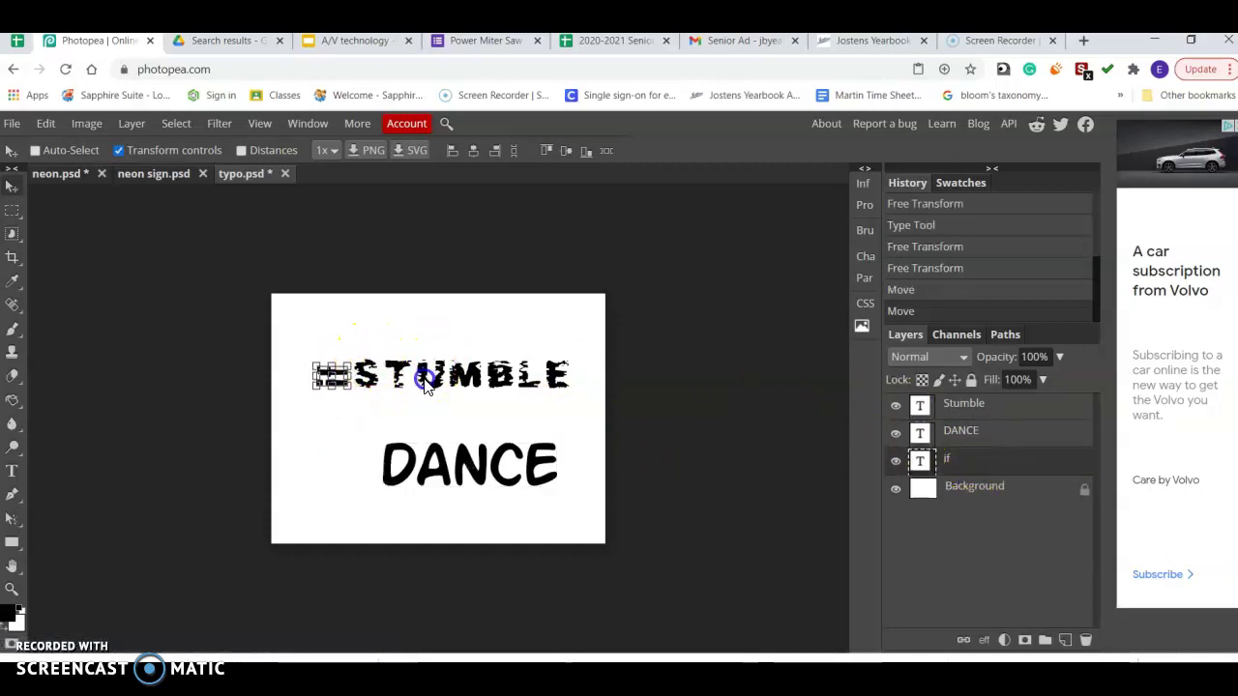
left_click_drag(427, 370, 461, 343)
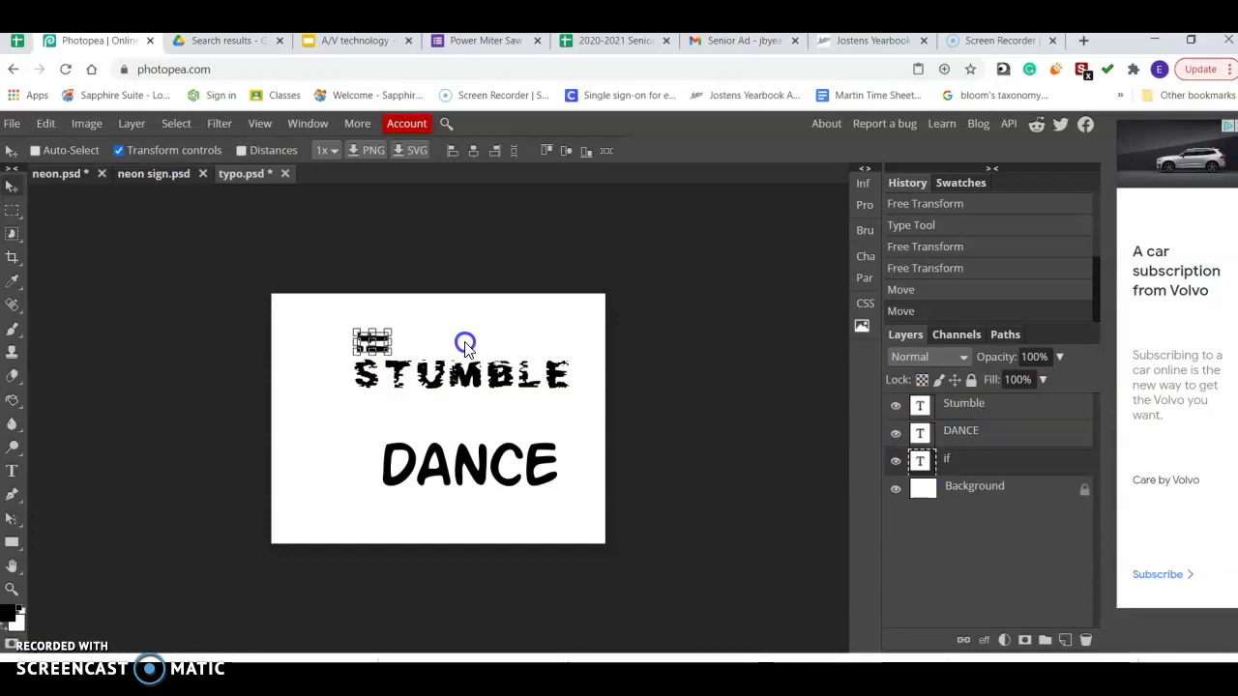
left_click(465, 344)
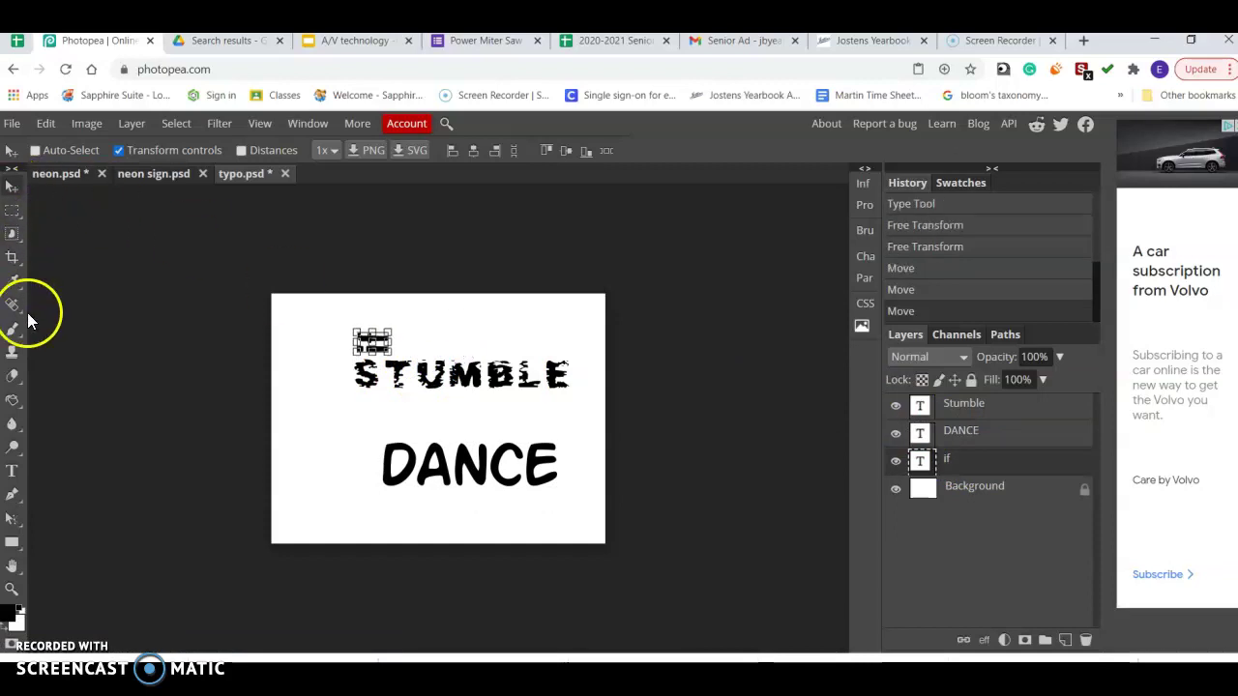
Add the text "YOU" as a new text layer in Denk One at the upper left of "STUMBLE".
left_click(11, 470)
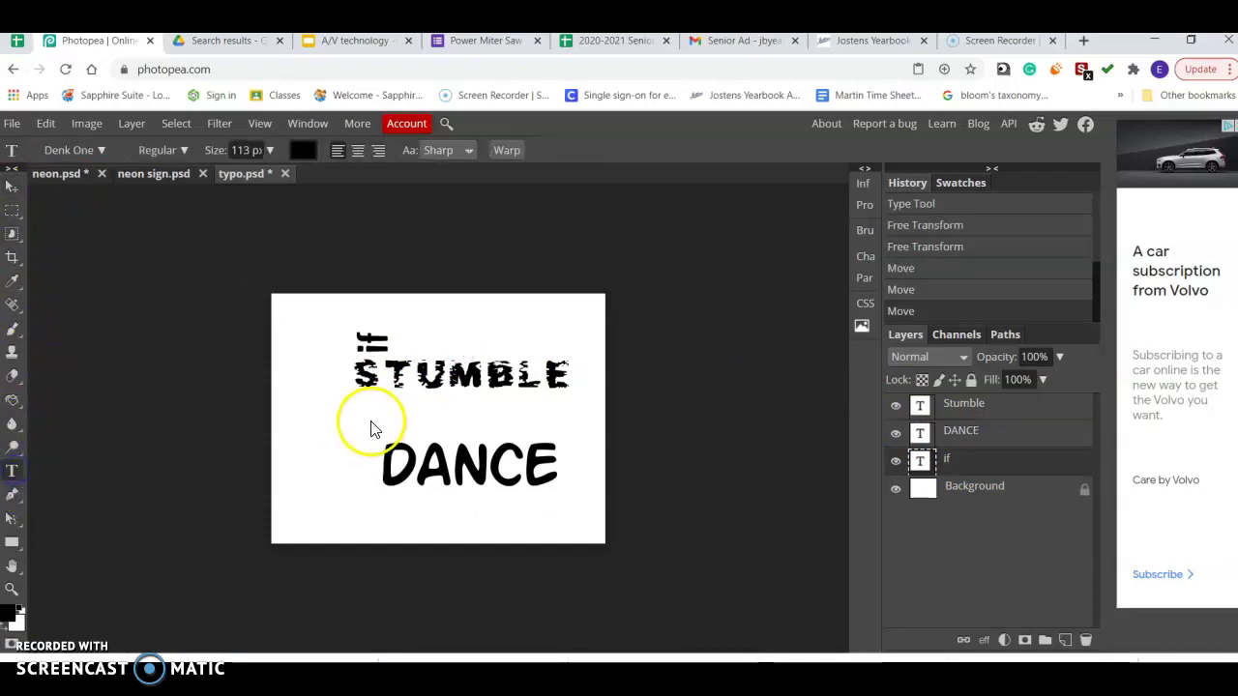
left_click(309, 375)
type("YOU")
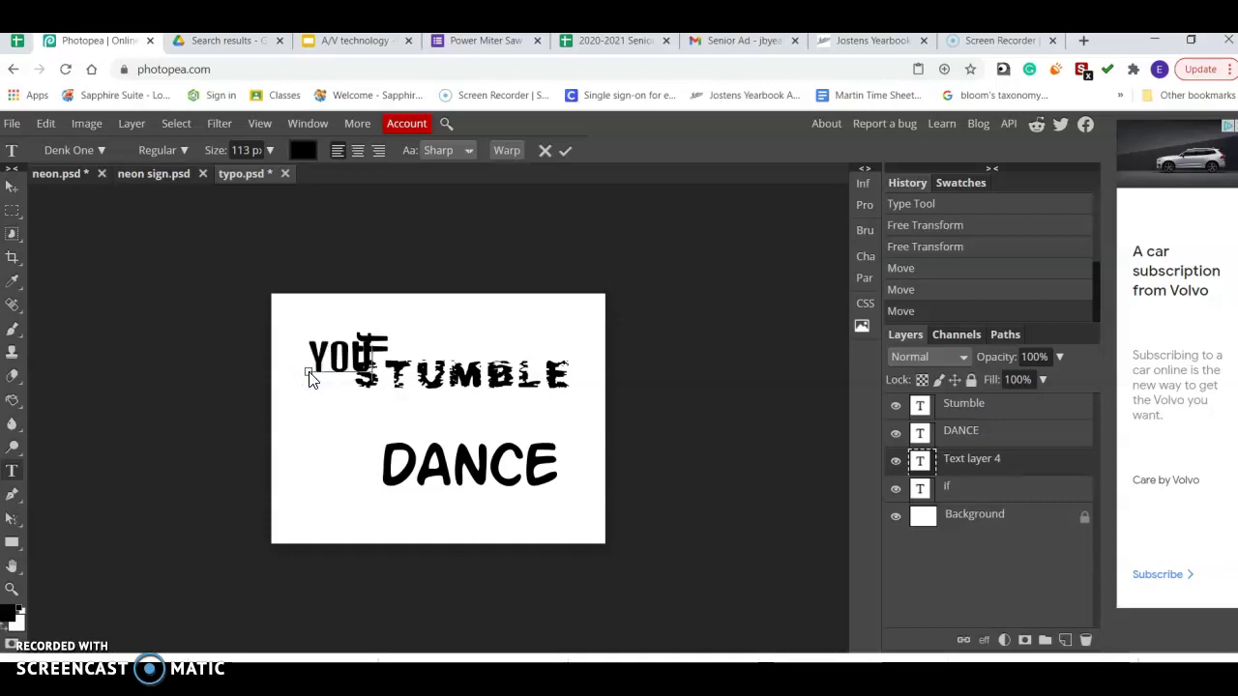
left_click(12, 186)
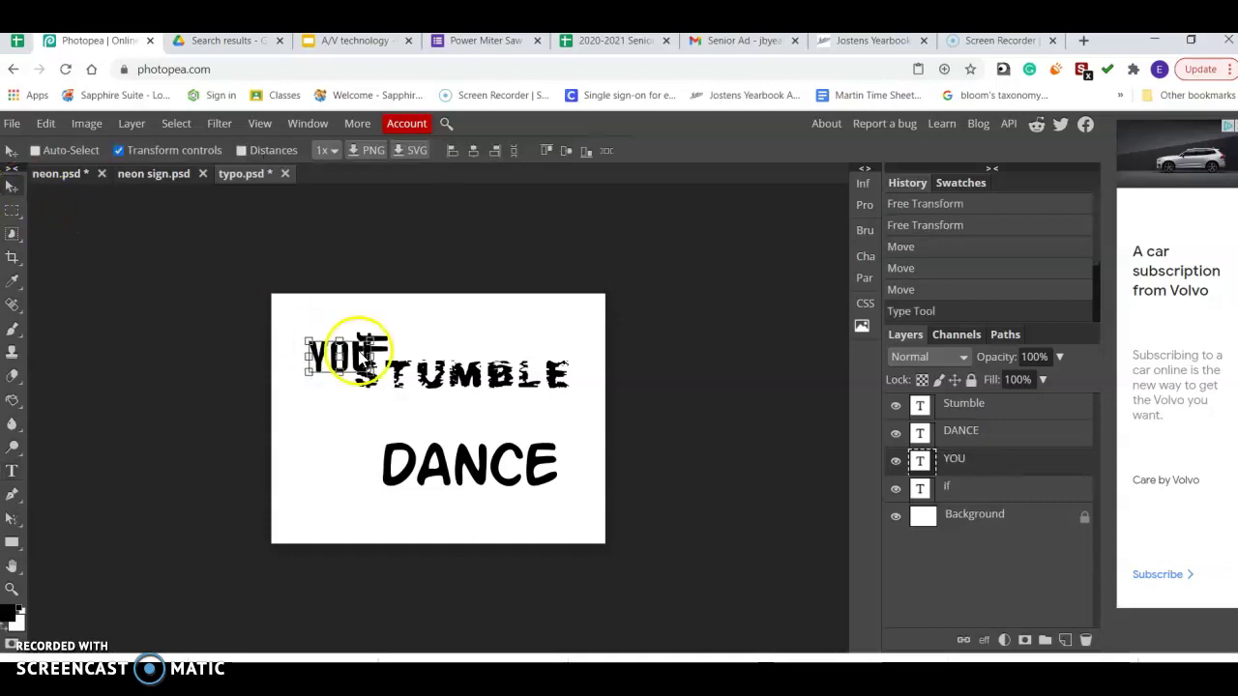
Place "YOU" directly above the left end of "STUMBLE" and stack the rotated "if" on top of it, left-aligned.
left_click_drag(361, 358, 361, 312)
left_click(986, 485)
left_click_drag(454, 332, 409, 338)
left_click(991, 456)
left_click(343, 321)
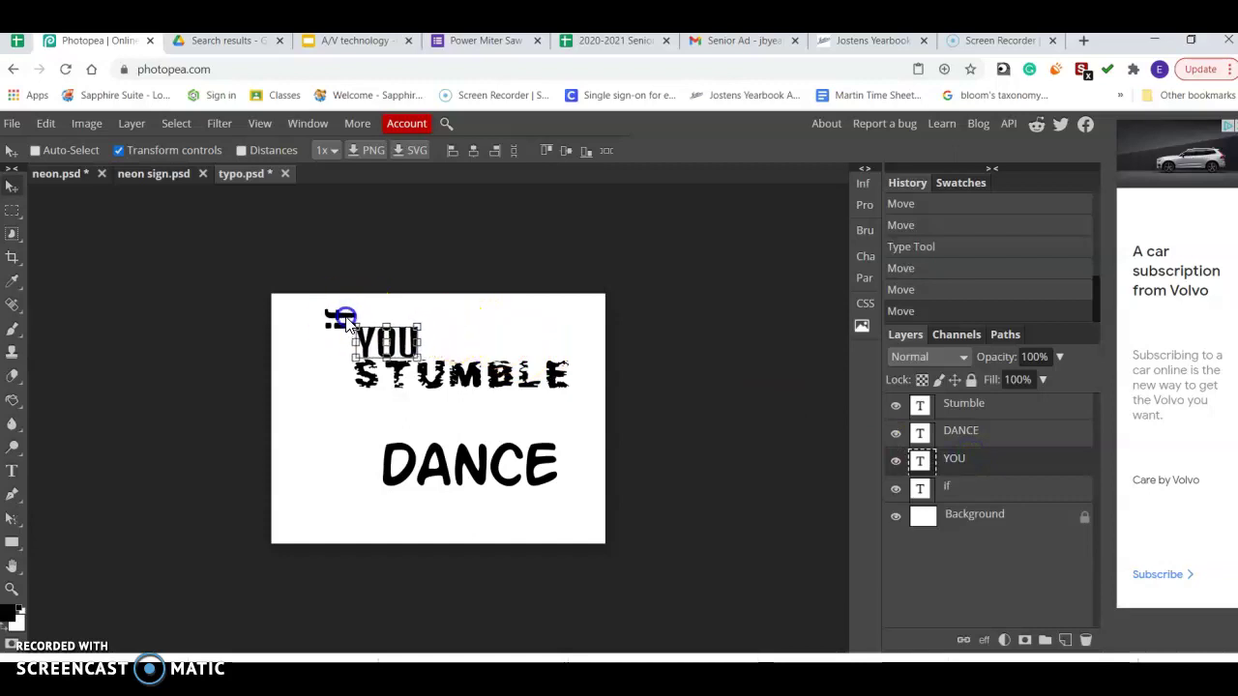
left_click(971, 488)
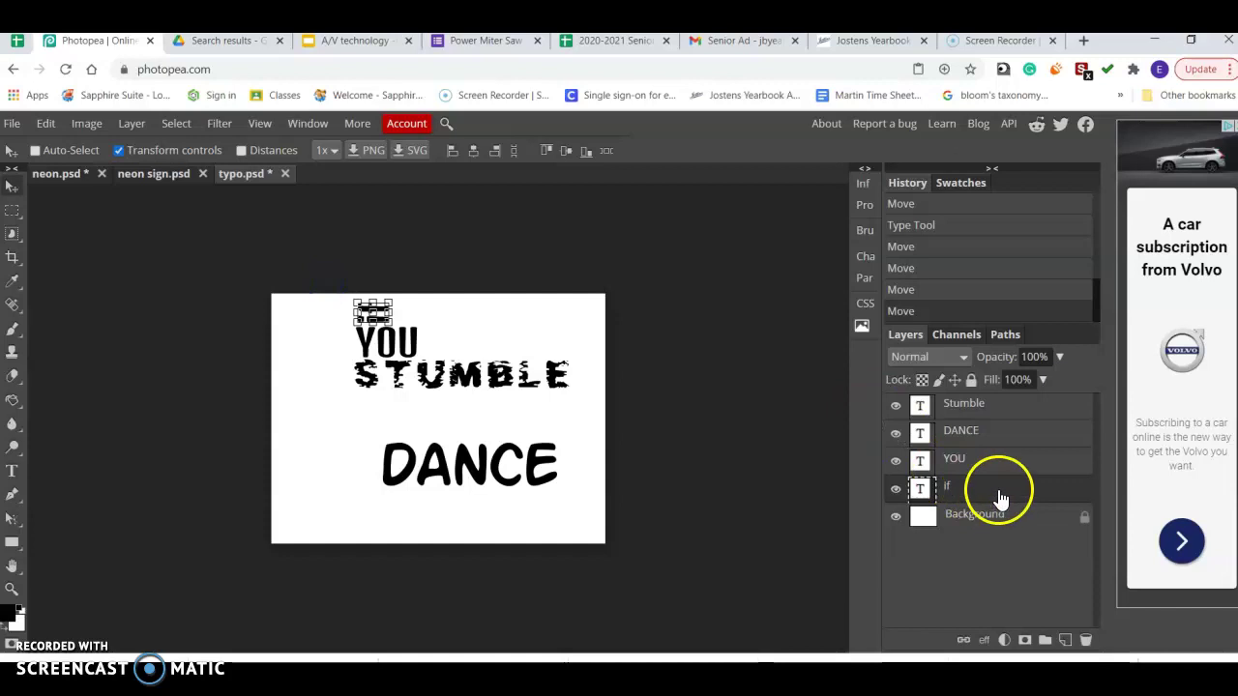
Select the "if", "YOU" and "STUMBLE" layers together and move them left and slightly down, near the canvas's left edge.
left_click(987, 461, "shift")
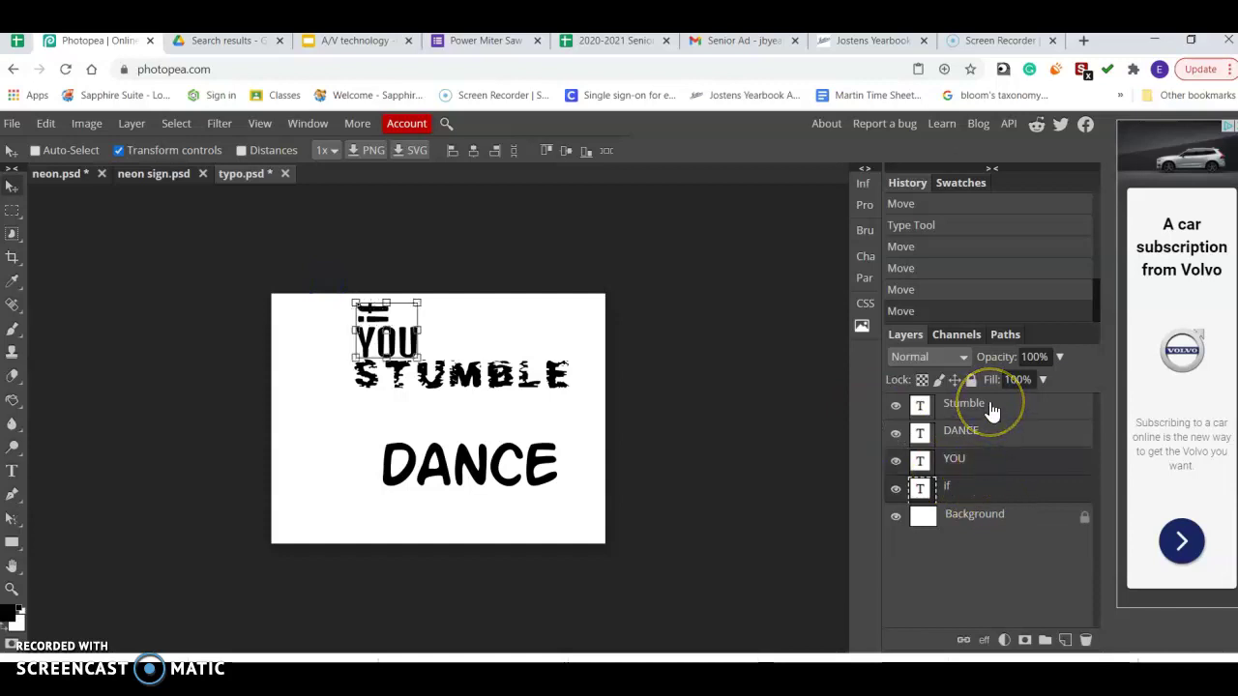
left_click(991, 406, "shift")
left_click_drag(377, 343, 322, 358)
Stretch only the word "STUMBLE" downward to about 173% height at unchanged width, and apply the transform.
left_click(1004, 408)
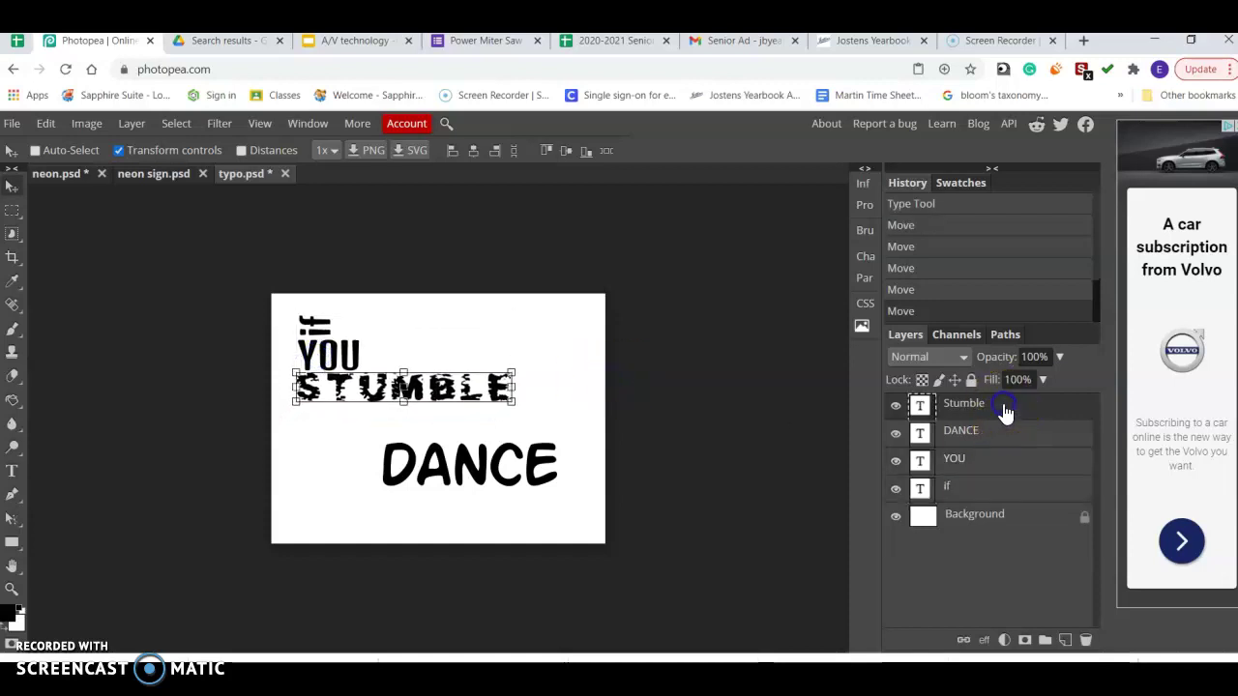
left_click_drag(403, 401, 406, 430)
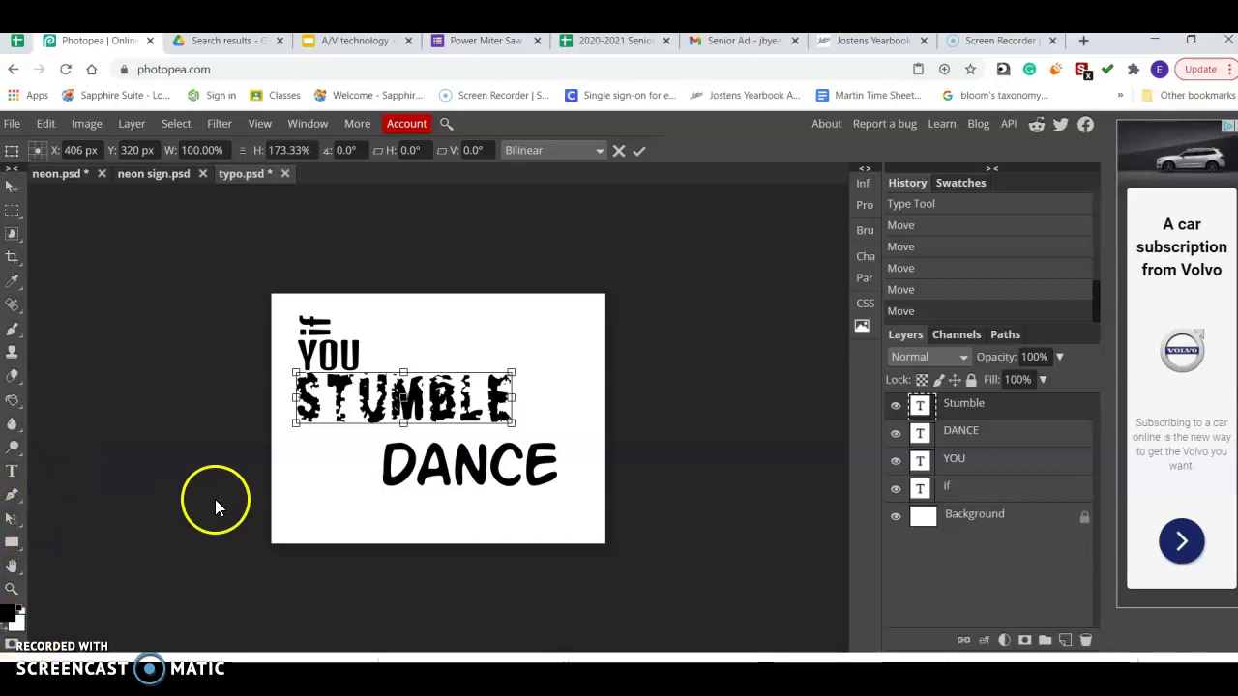
left_click(12, 208)
left_click(454, 287)
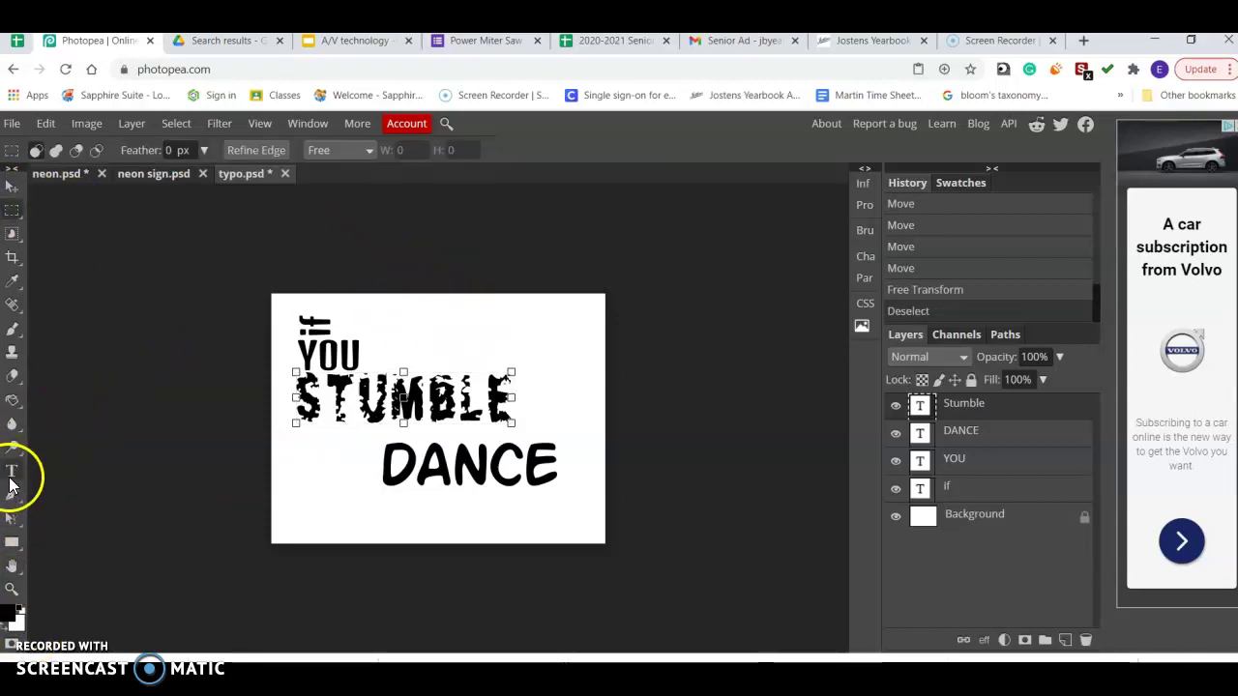
Add the text "make it" as a new text layer just below "DANCE" near the canvas's lower edge.
left_click(12, 476)
left_click(345, 523)
type("make")
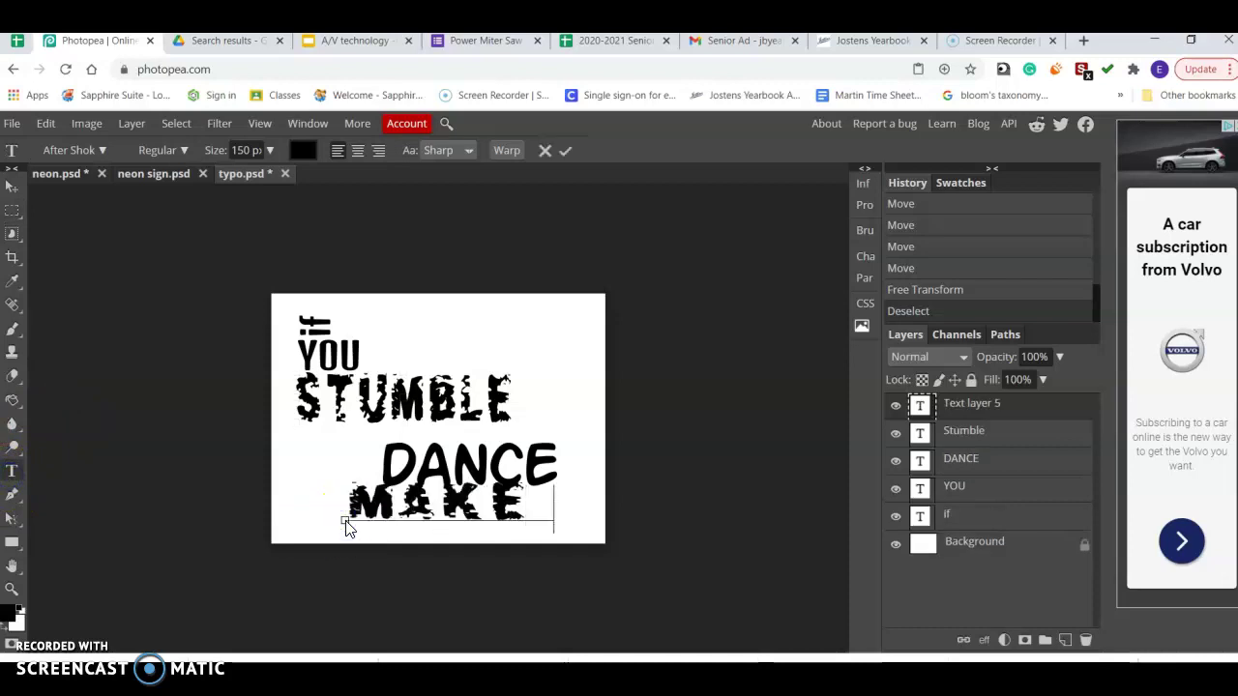
Change the font of the whole text "make it" to ABeeZee.
left_click_drag(349, 523, 677, 493)
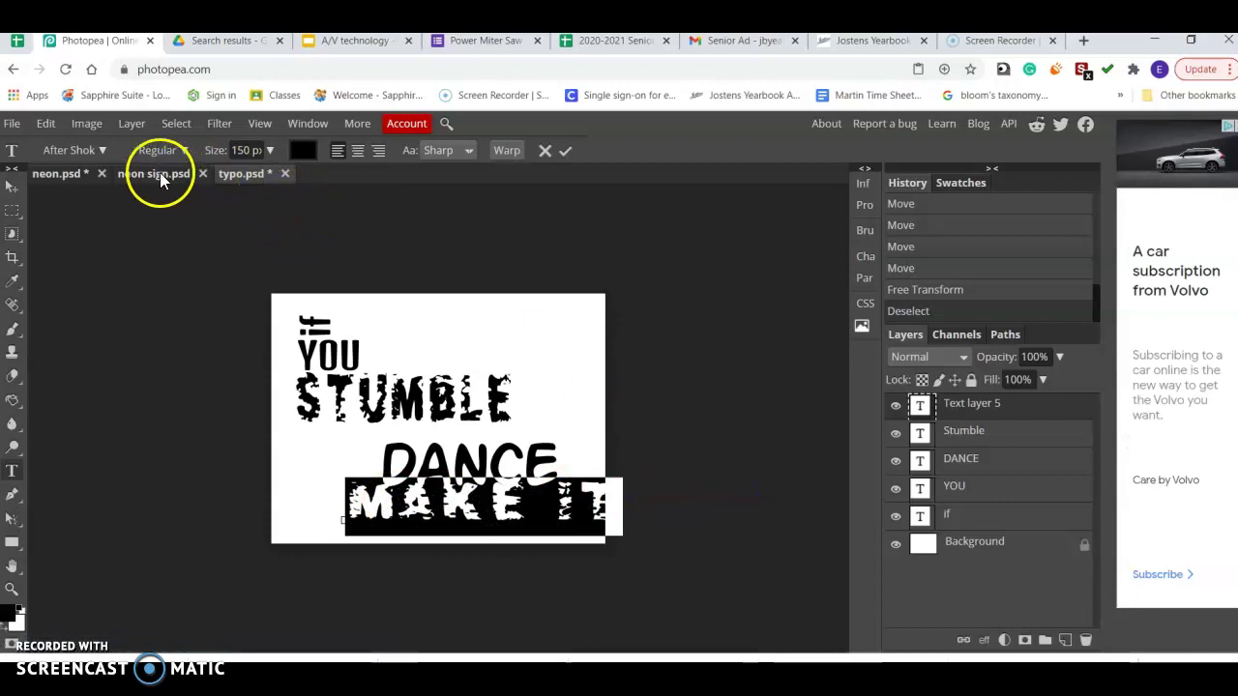
left_click(97, 152)
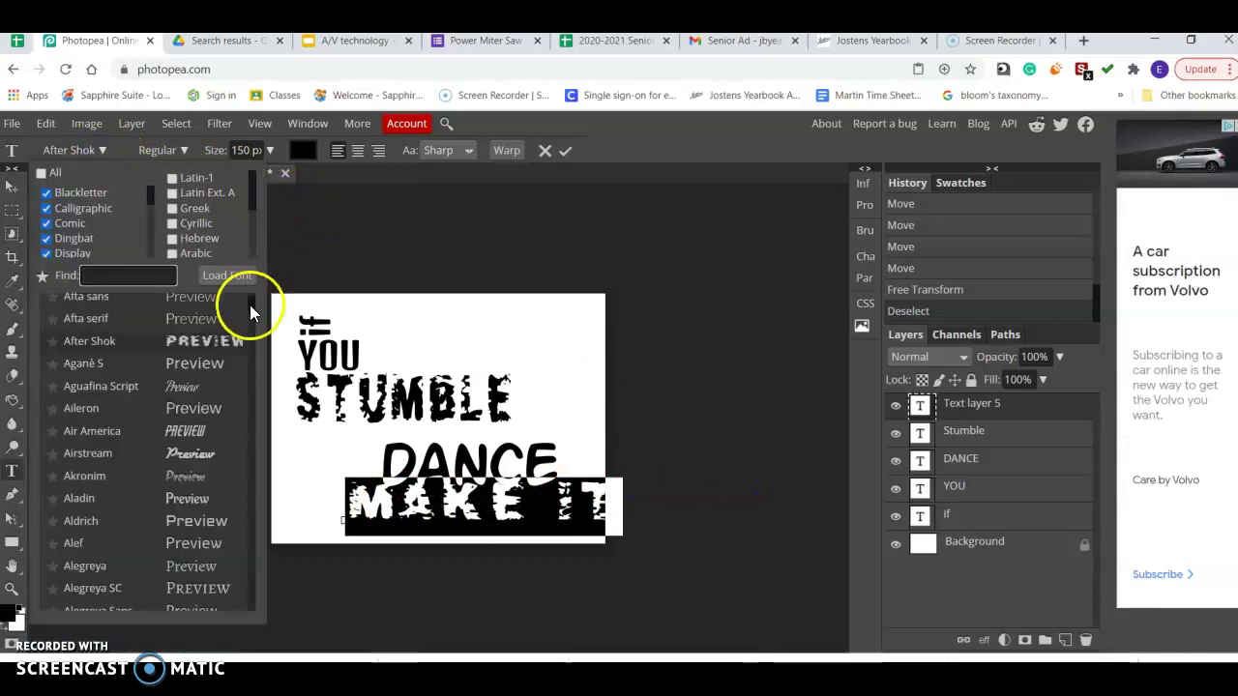
left_click_drag(249, 305, 261, 275)
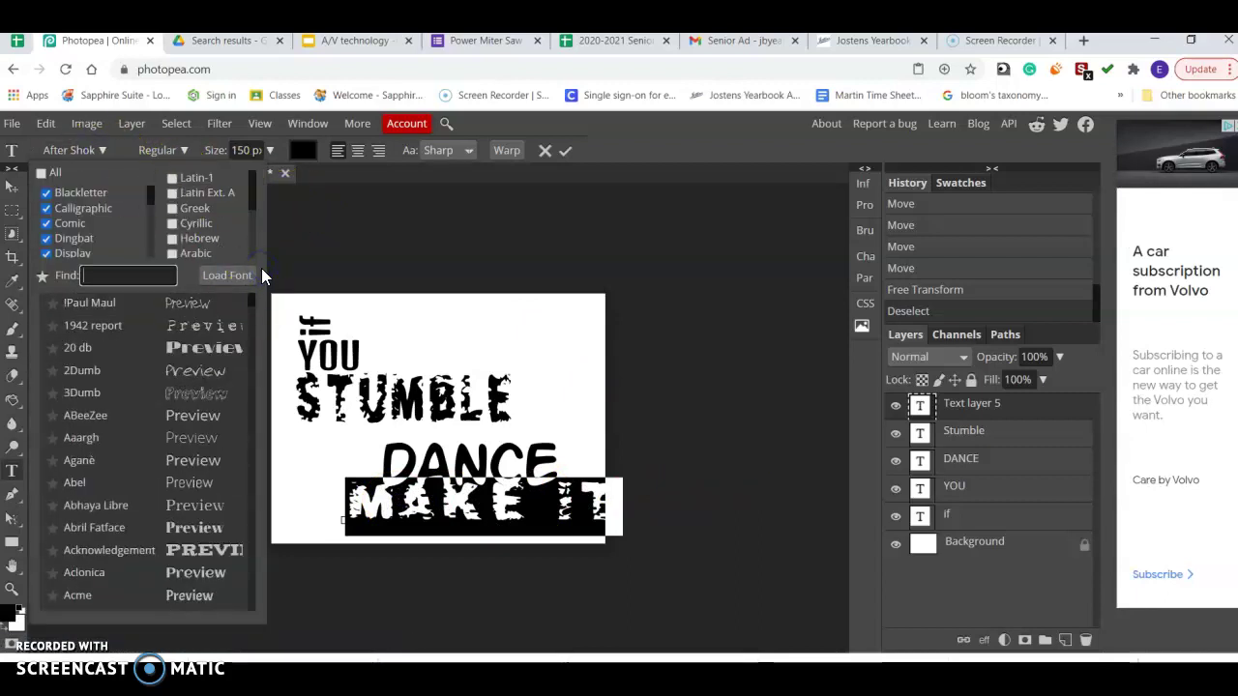
left_click(202, 413)
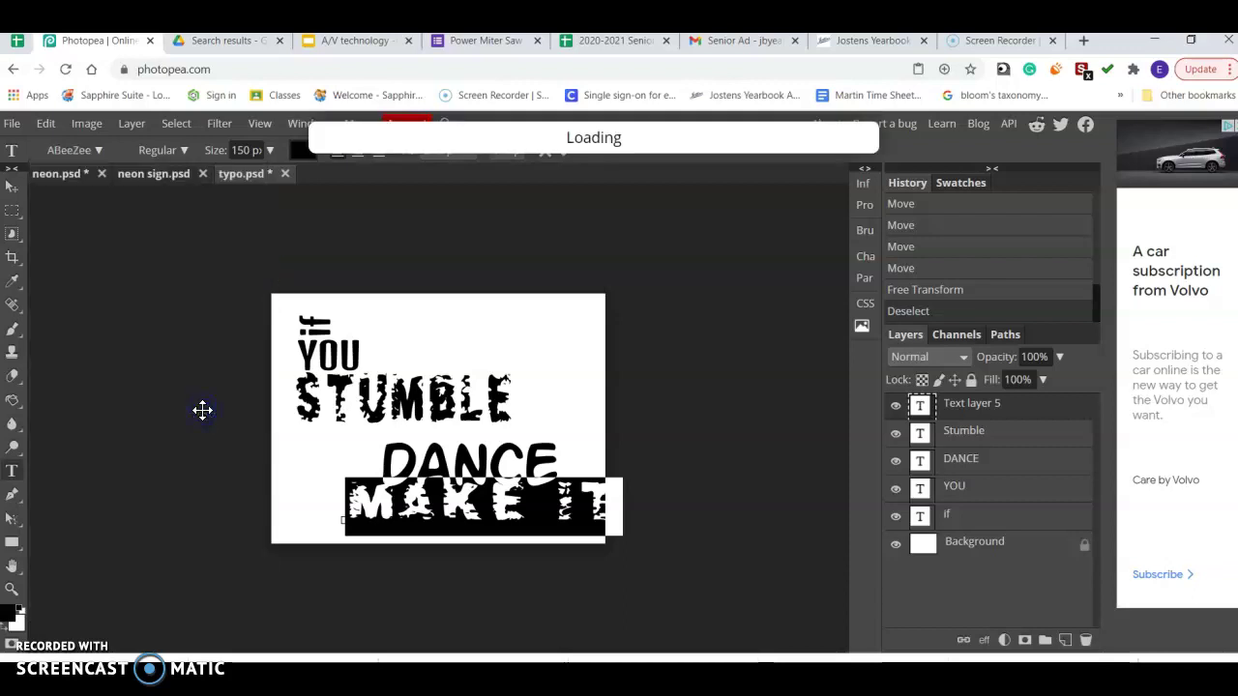
left_click(987, 484)
left_click(305, 354)
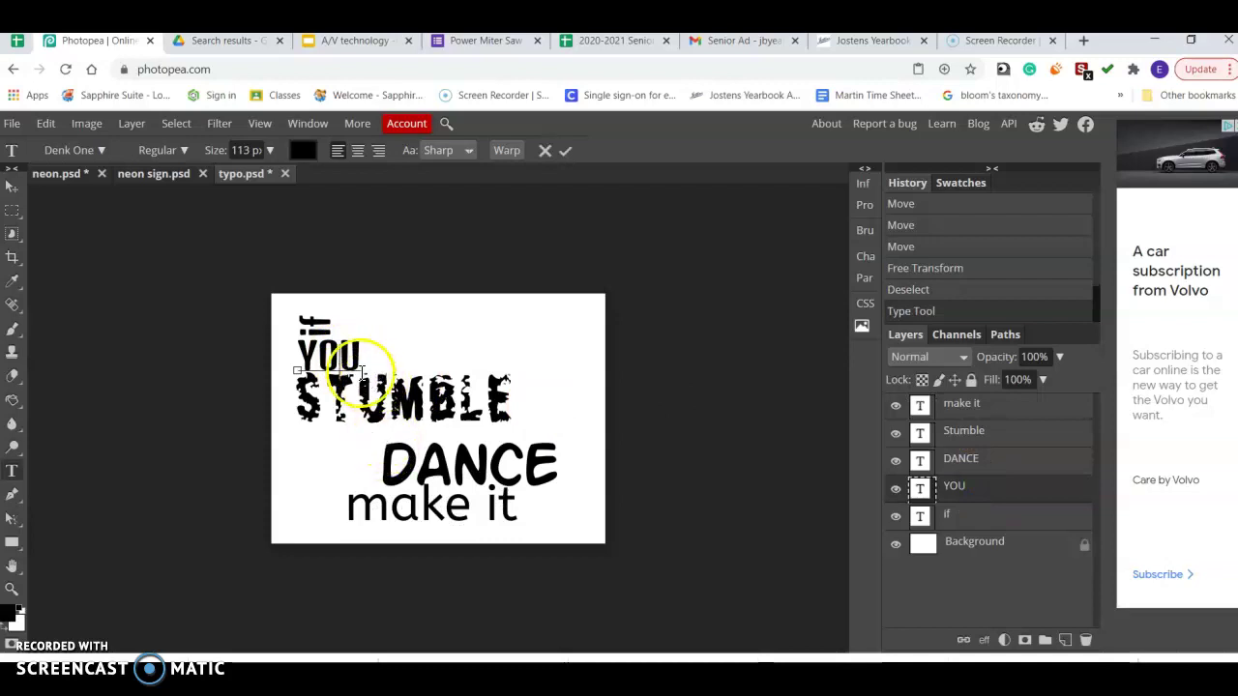
left_click_drag(358, 354, 277, 330)
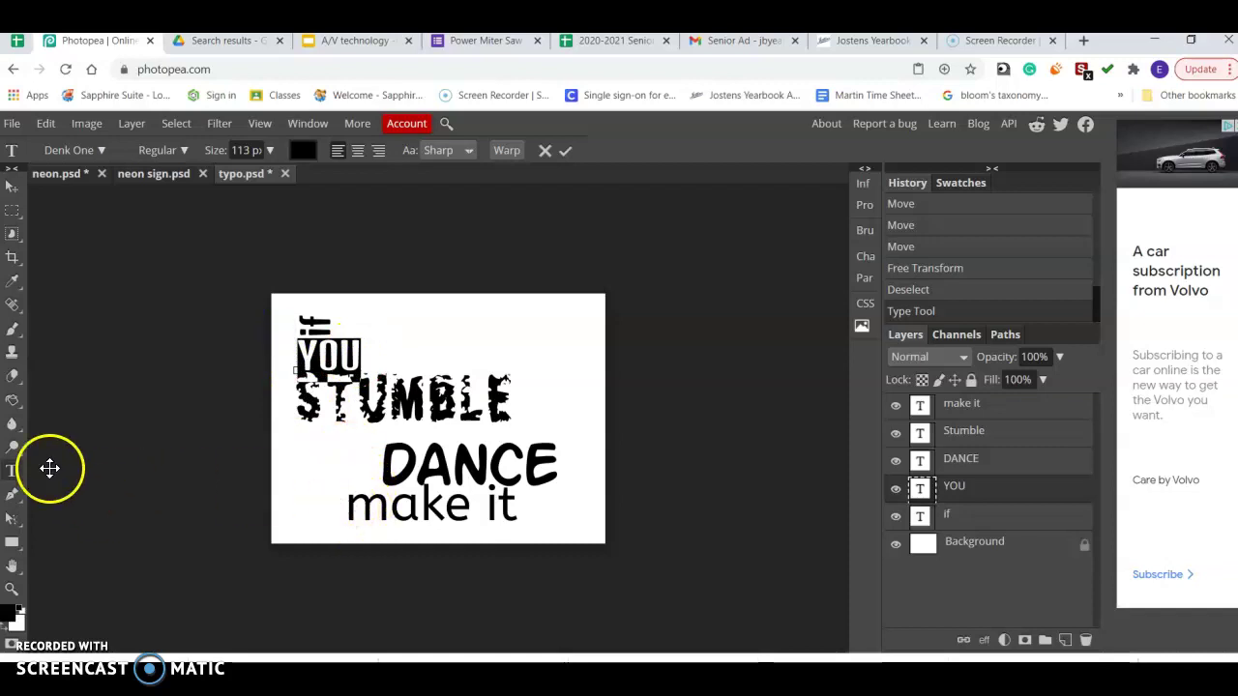
left_click(10, 474)
Select the whole text "make it" and look through the available fonts in the A to D range.
left_click_drag(340, 504, 594, 492)
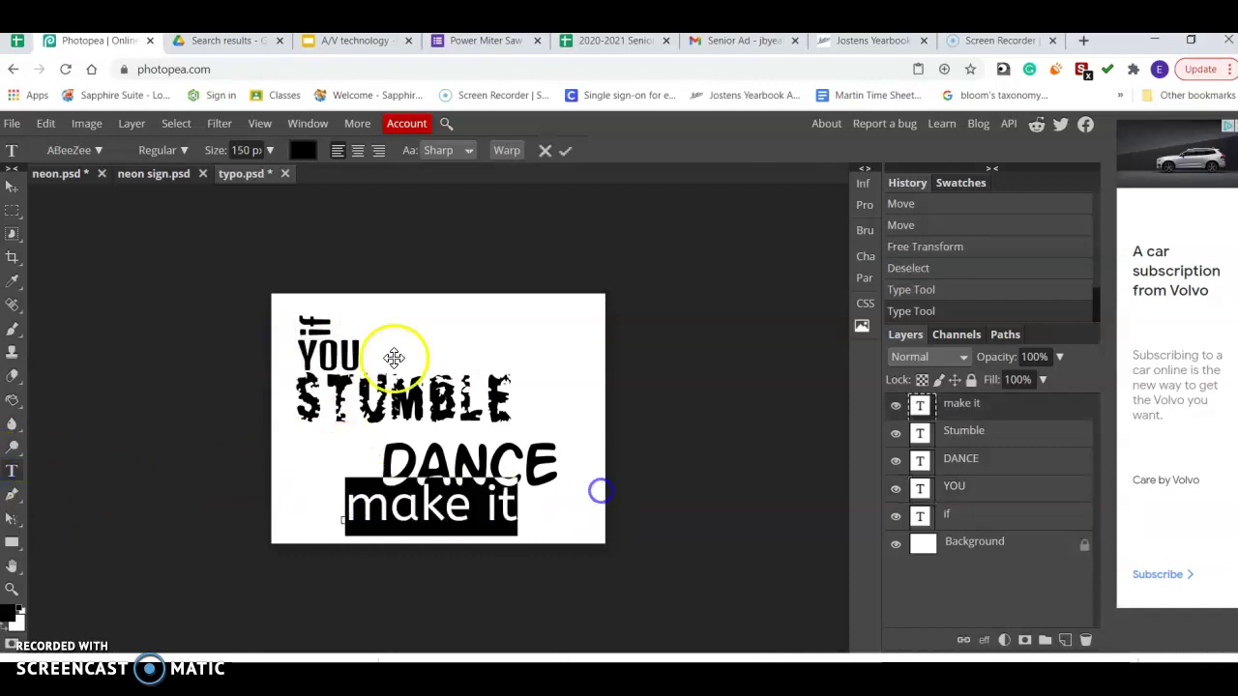
left_click(98, 152)
scroll(126, 358, "down", 3)
scroll(125, 384, "down", 15)
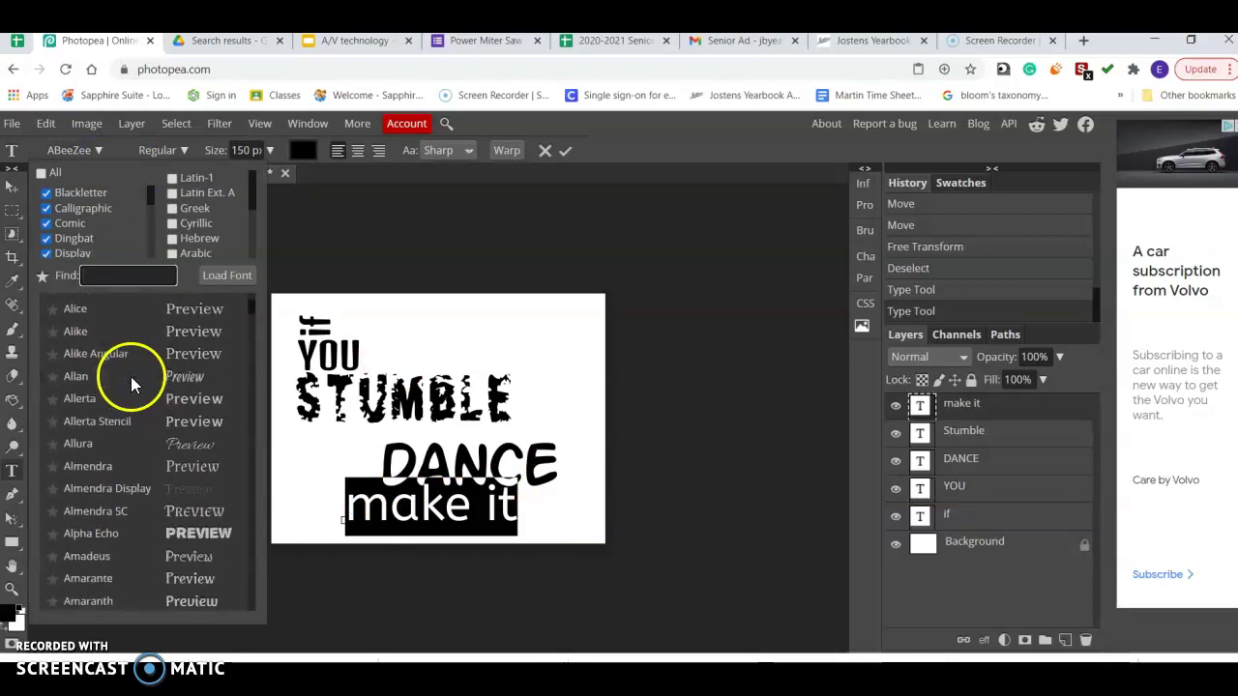
scroll(145, 406, "down", 20)
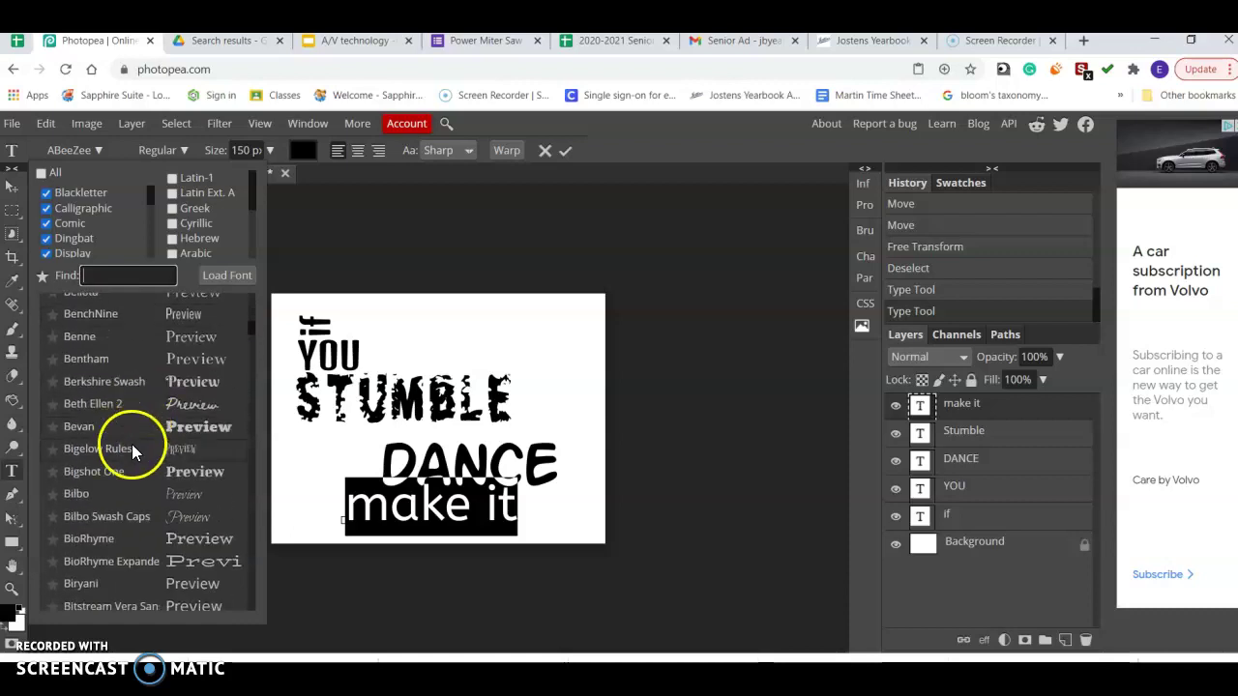
scroll(132, 441, "down", 20)
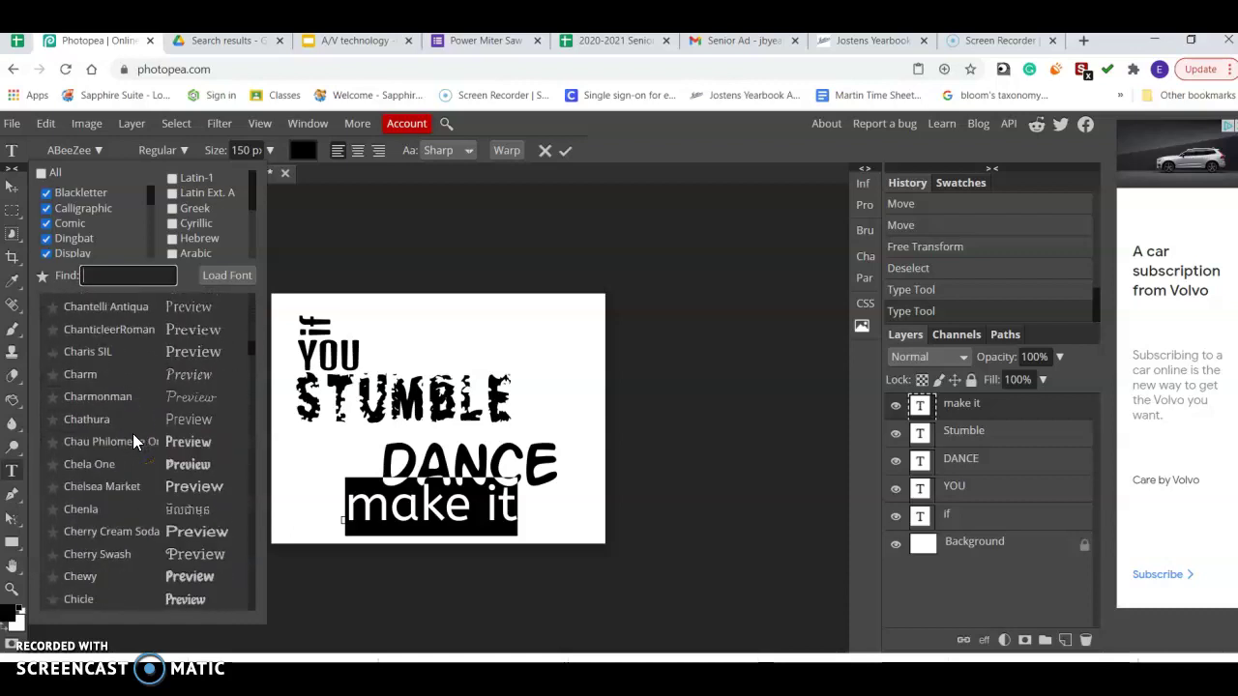
scroll(132, 437, "down", 20)
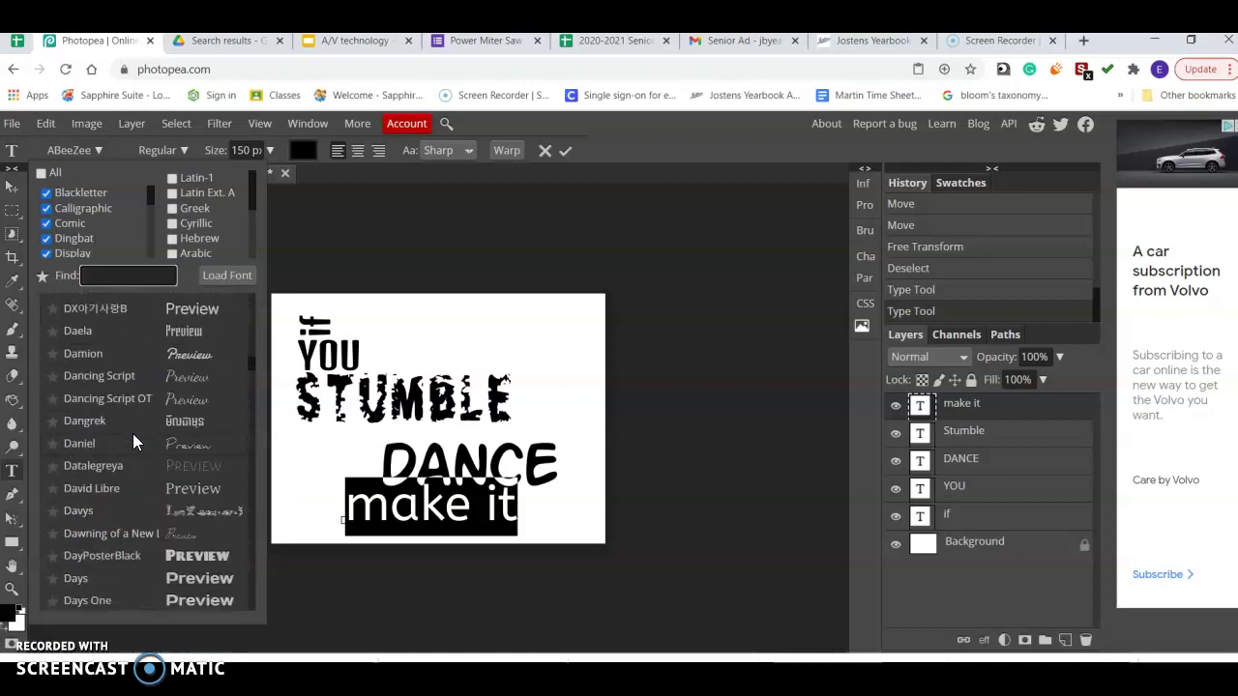
scroll(133, 415, "down", 4)
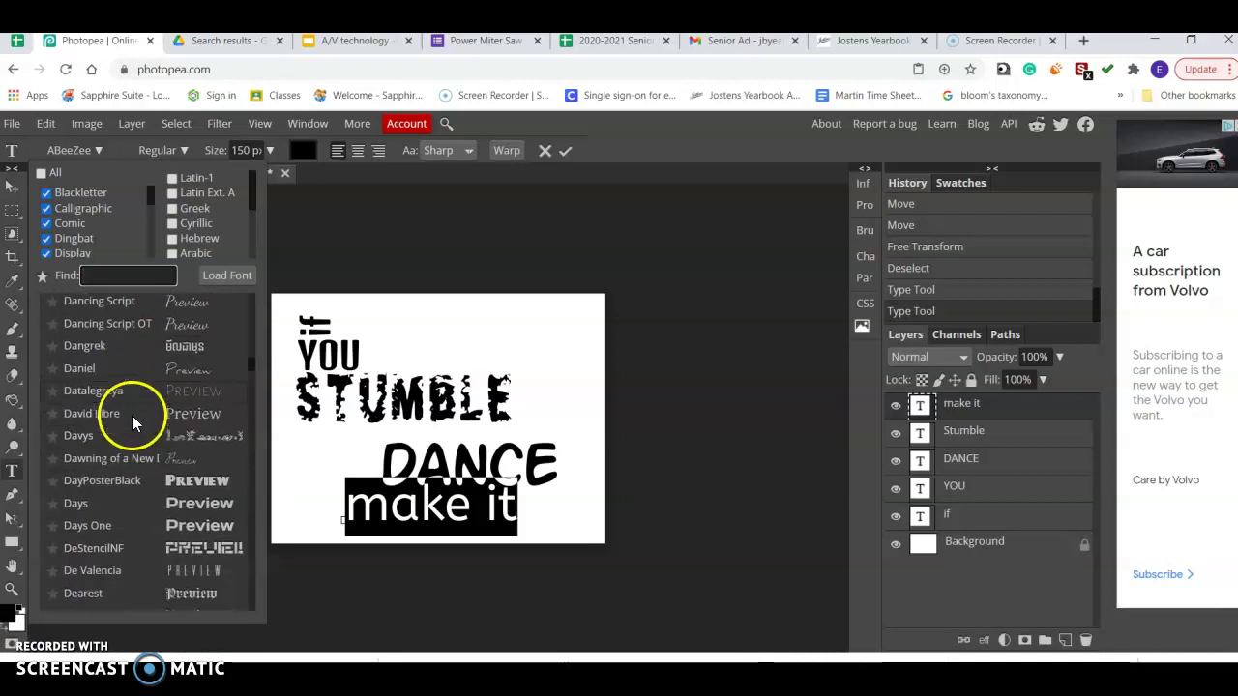
scroll(129, 415, "down", 4)
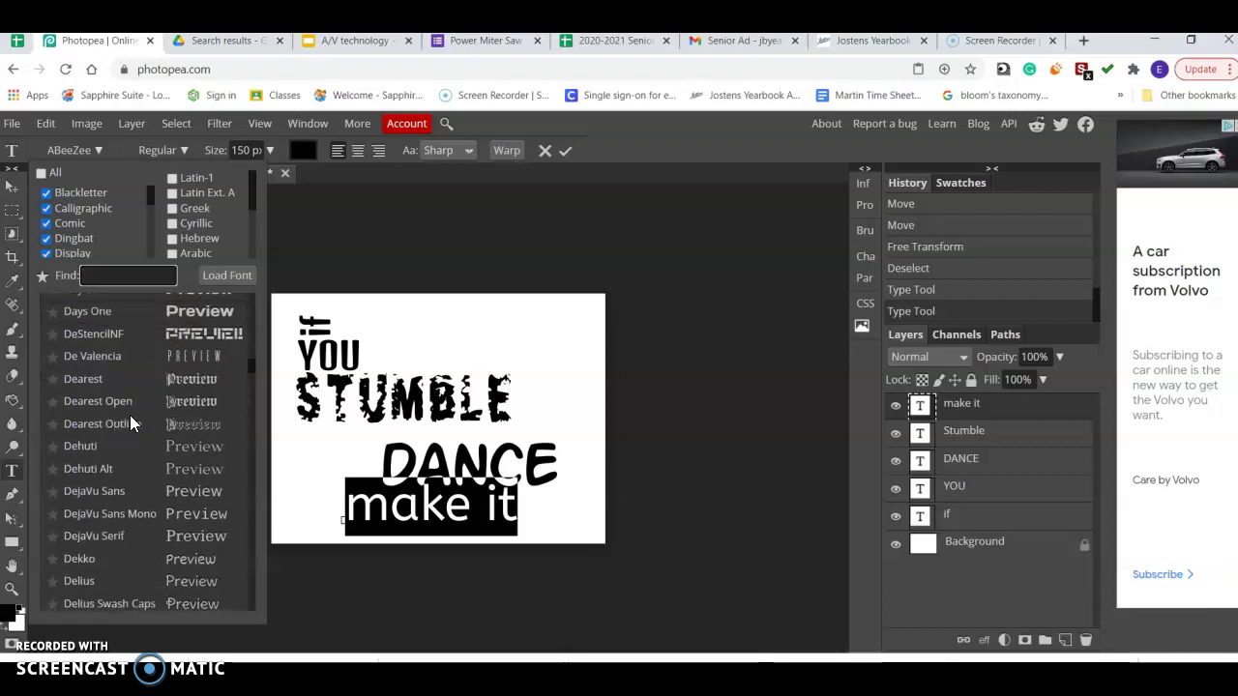
scroll(119, 494, "down", 4)
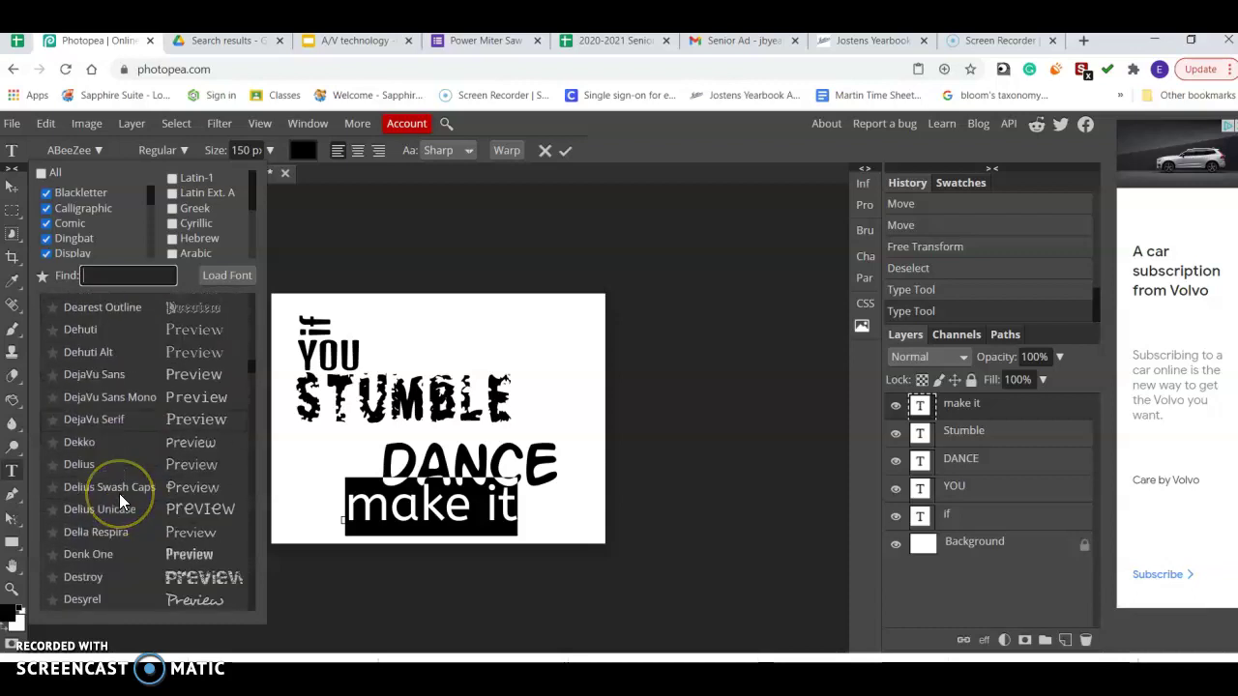
scroll(119, 493, "down", 4)
scroll(119, 494, "down", 1)
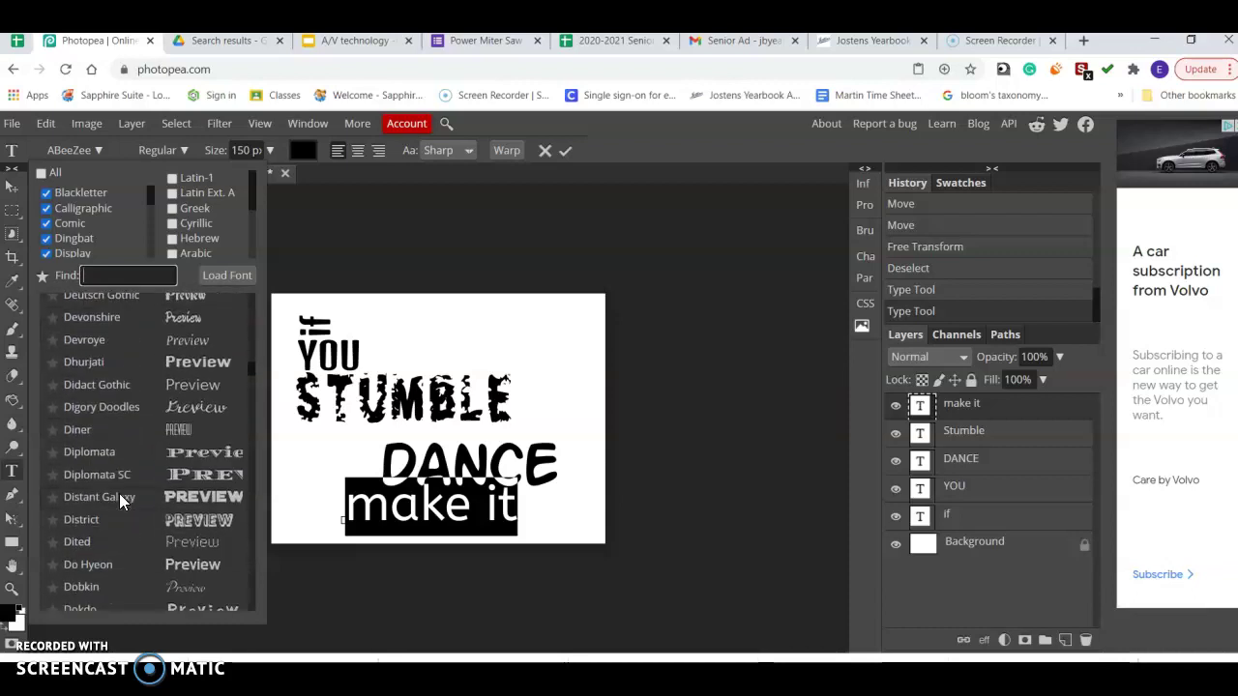
scroll(119, 494, "down", 4)
scroll(119, 493, "down", 4)
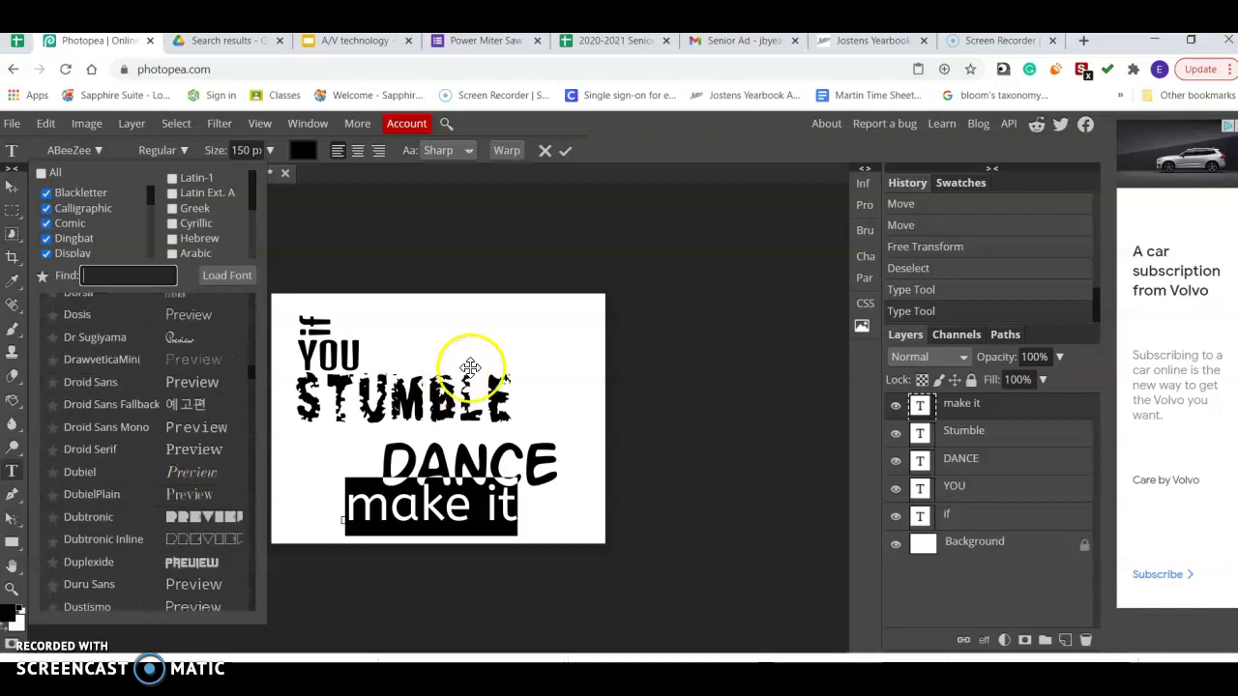
left_click(391, 365)
Check which font the word "YOU" uses.
left_click(1007, 485)
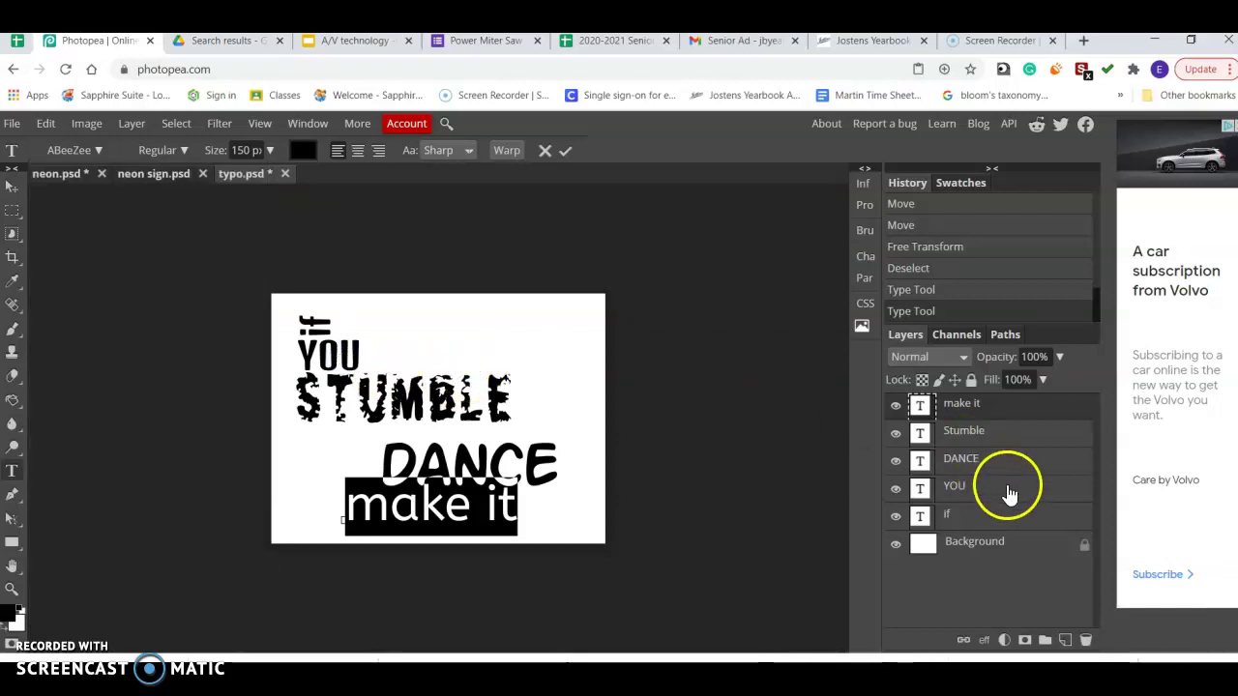
left_click(326, 333)
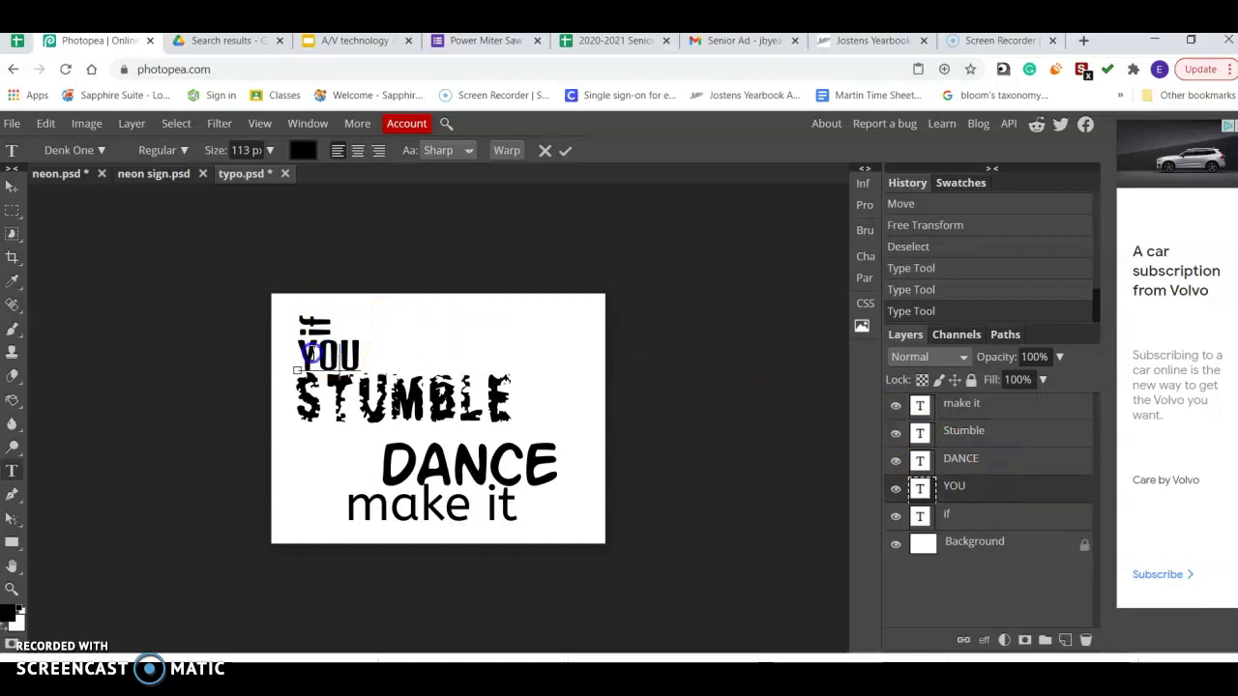
double_click(312, 352)
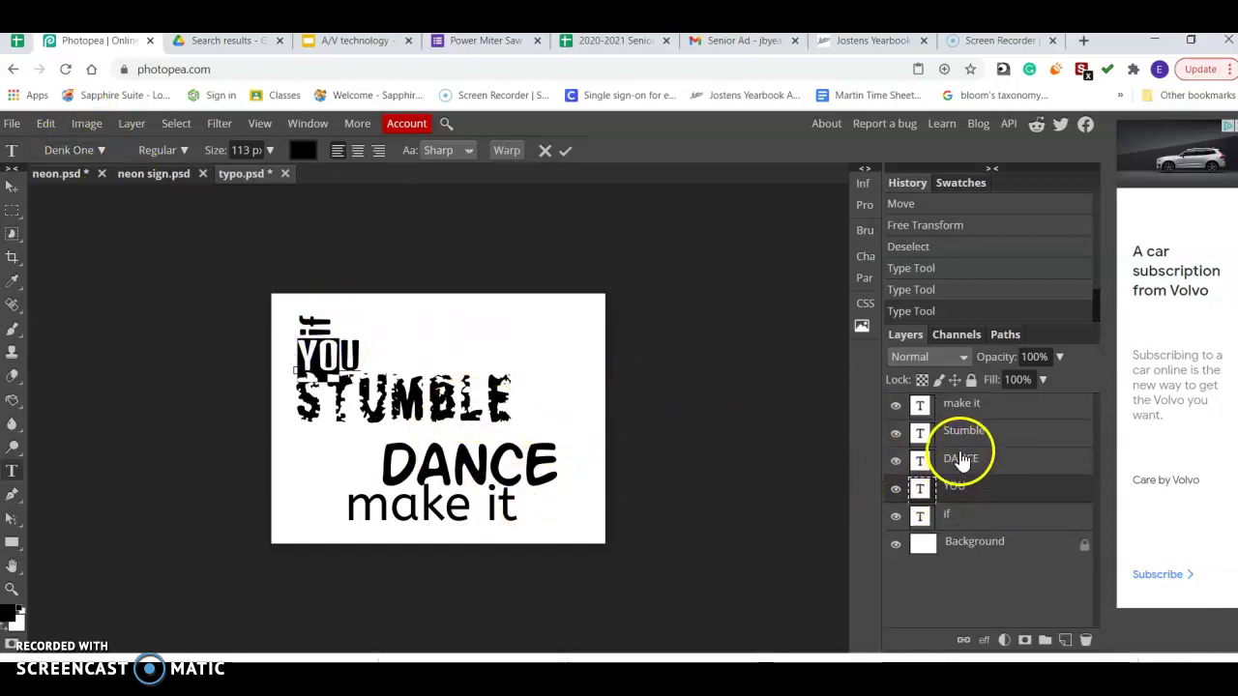
Change the font of the whole text "make it" to Denk One.
left_click(966, 406)
left_click_drag(512, 506, 201, 490)
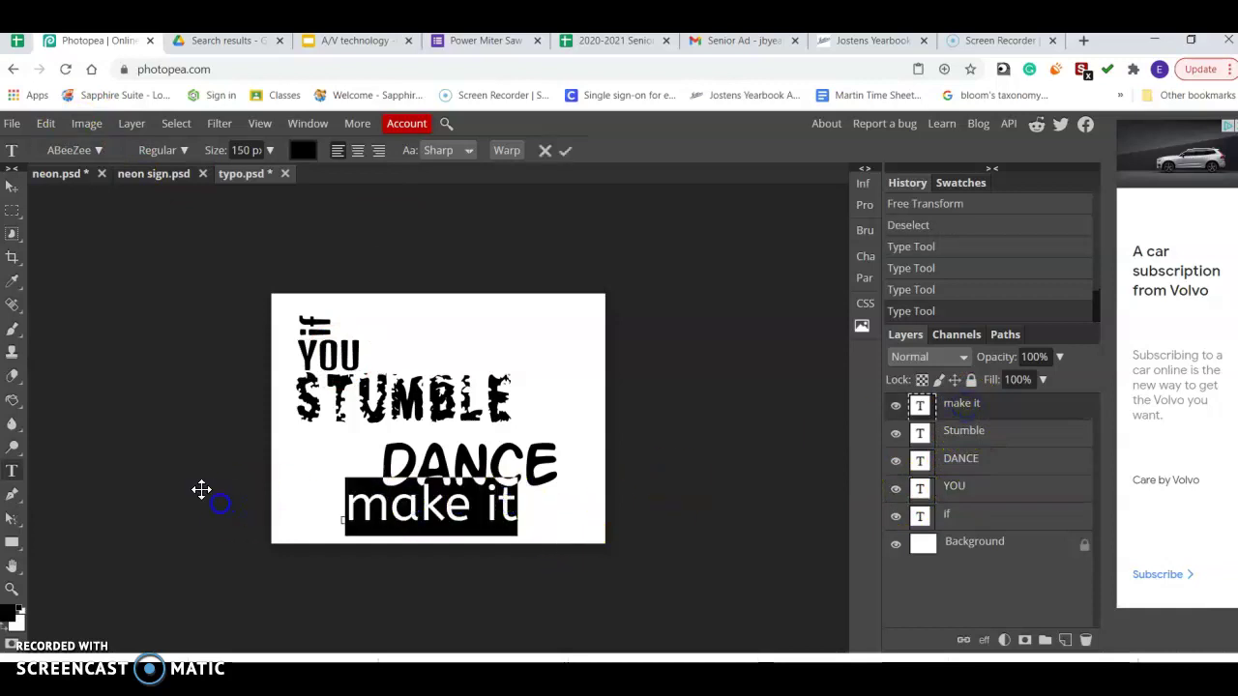
left_click(100, 151)
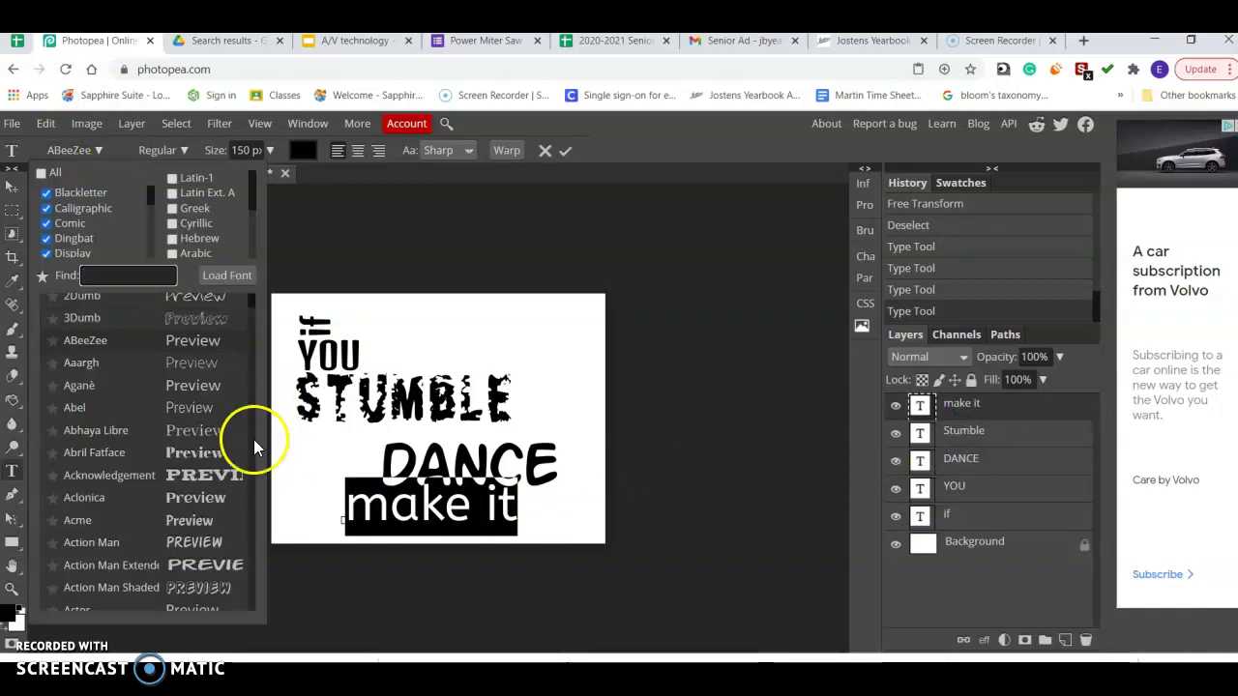
left_click_drag(250, 301, 257, 375)
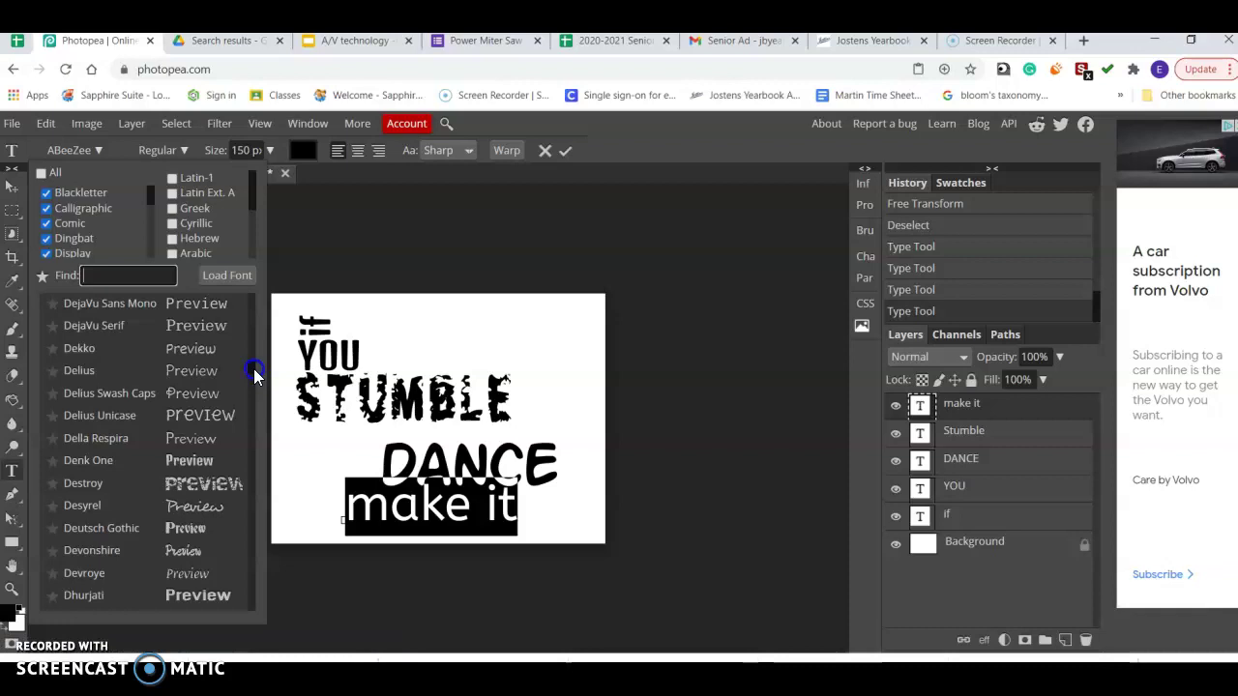
left_click(99, 459)
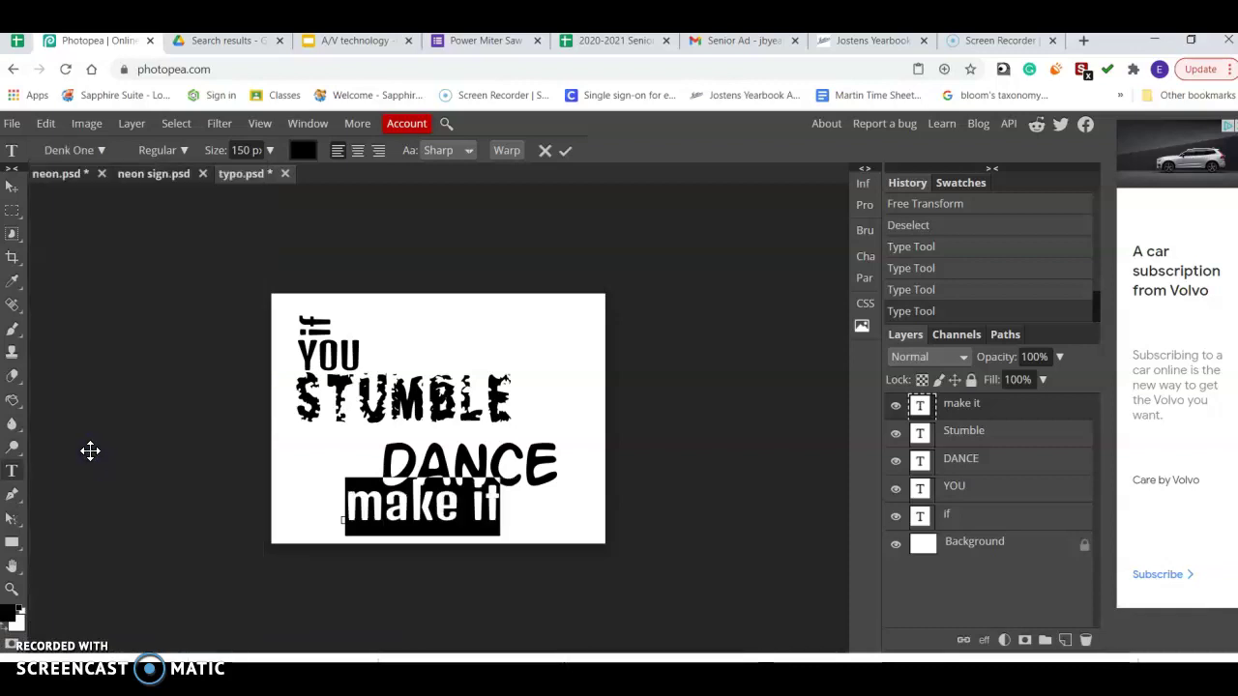
Move "DANCE" off the canvas beyond its upper-right corner and place "make it" directly below "STUMBLE".
left_click(10, 191)
left_click_drag(456, 525, 459, 472)
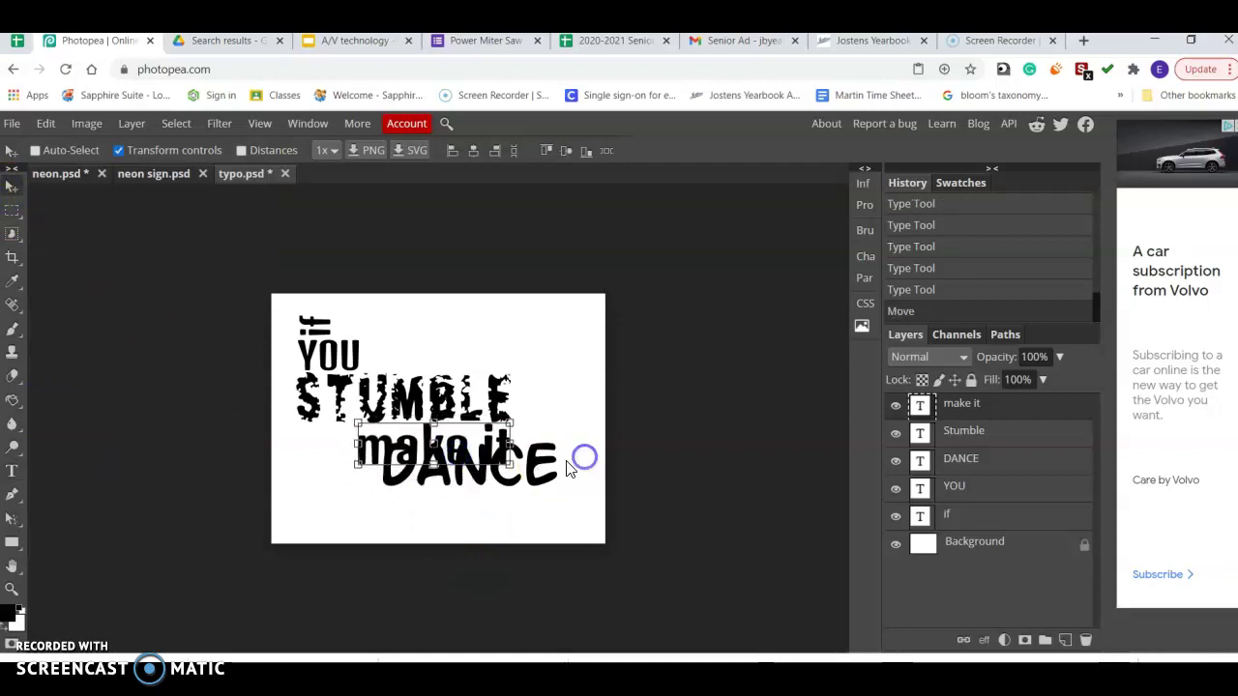
left_click_drag(553, 489, 552, 516)
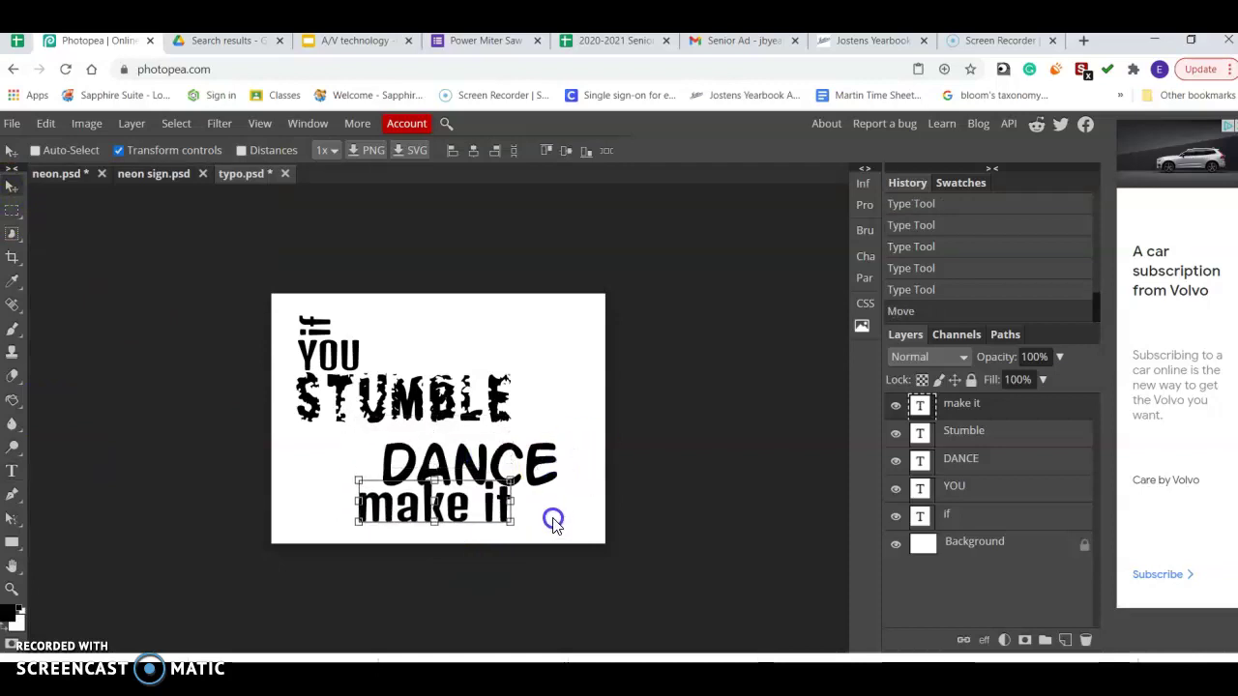
left_click(980, 458)
left_click_drag(459, 474, 600, 304)
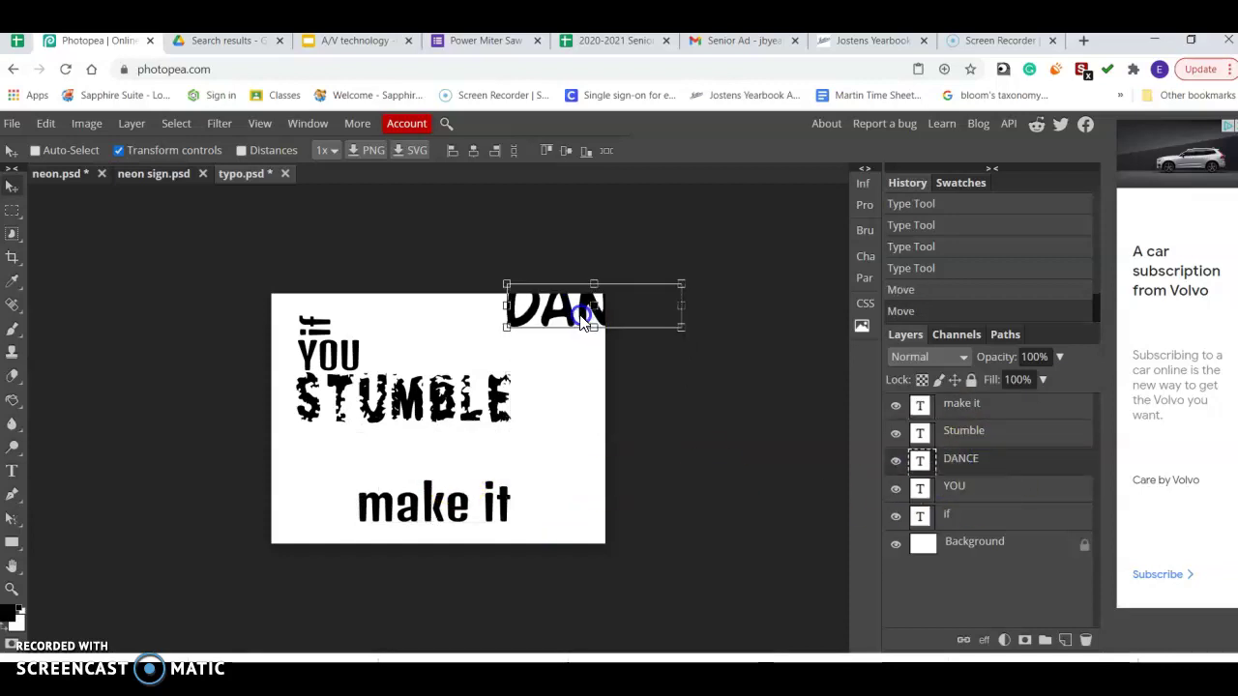
left_click_drag(471, 522, 451, 456)
left_click(962, 404)
Try adding "part of" as a separate text layer below and then beside "make it", and delete that layer.
left_click(15, 471)
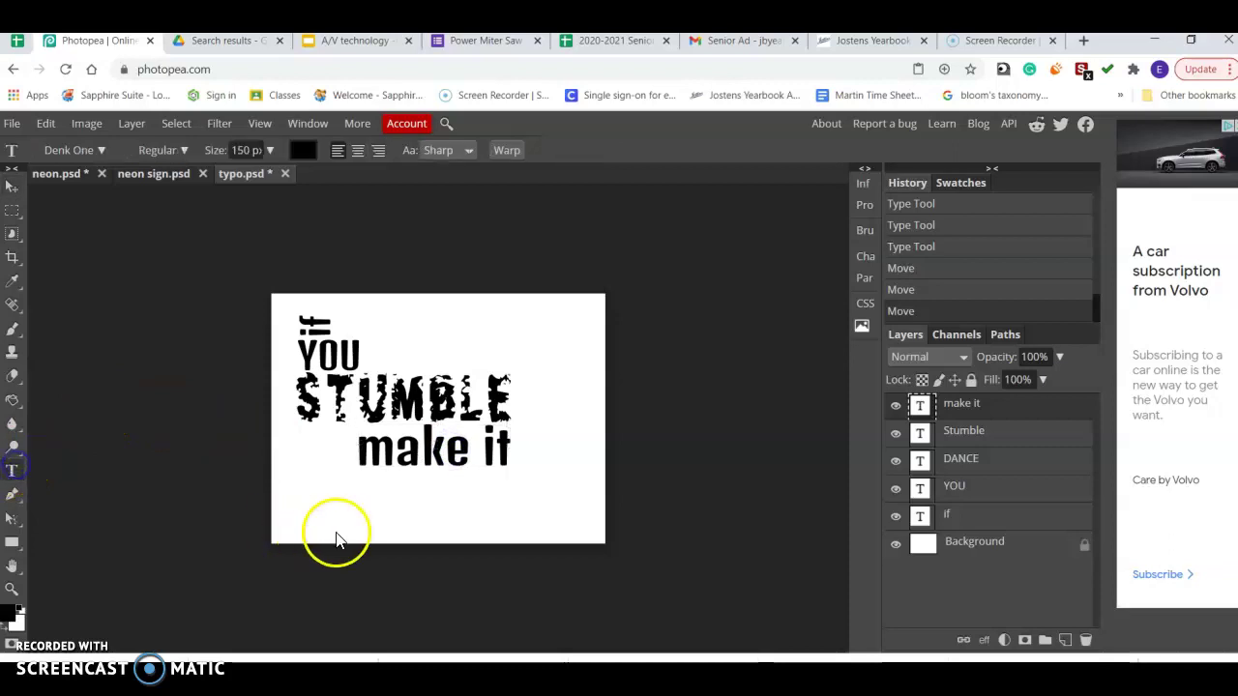
left_click(358, 515)
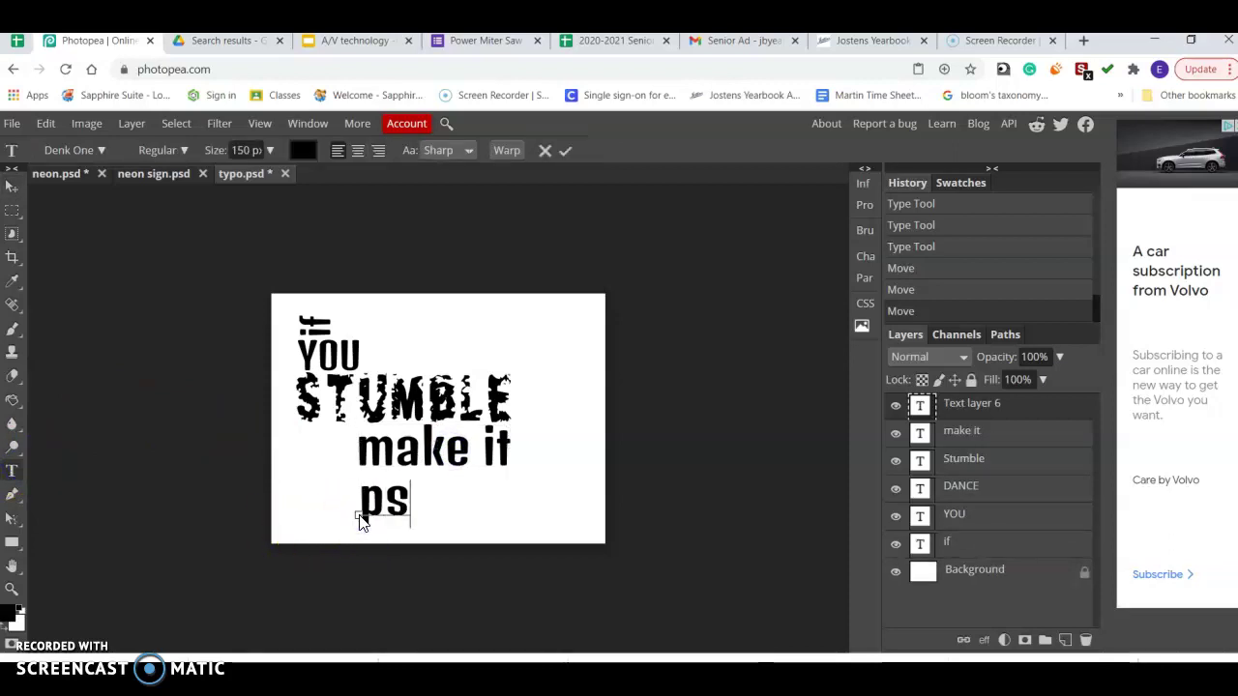
key("BackSpace")
key("BackSpace")
key("BackSpace")
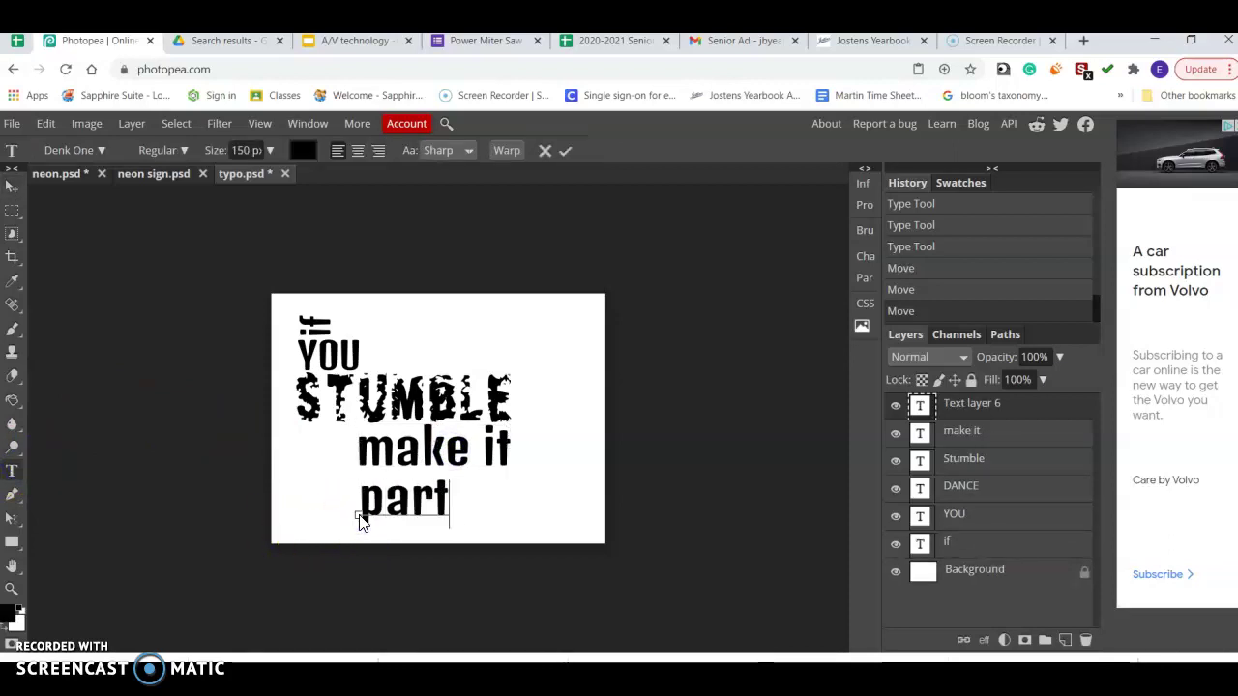
left_click(12, 186)
left_click_drag(490, 500, 491, 495)
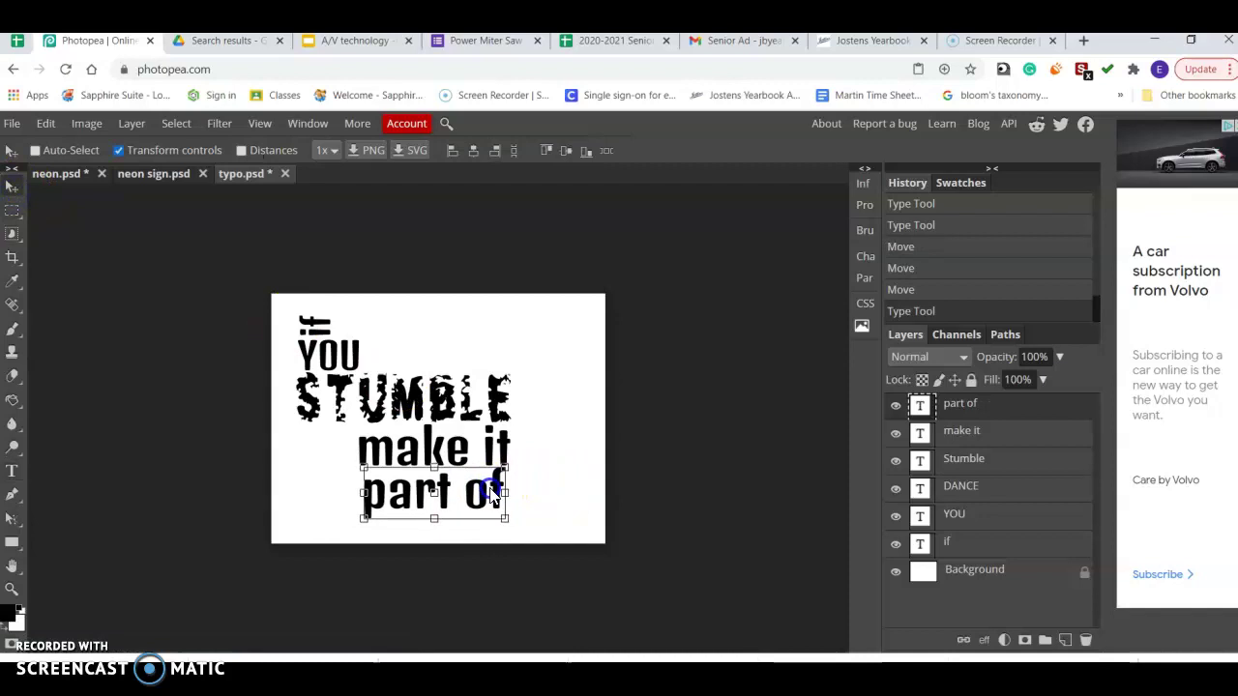
left_click_drag(491, 495, 646, 446)
left_click_drag(957, 405, 1085, 640)
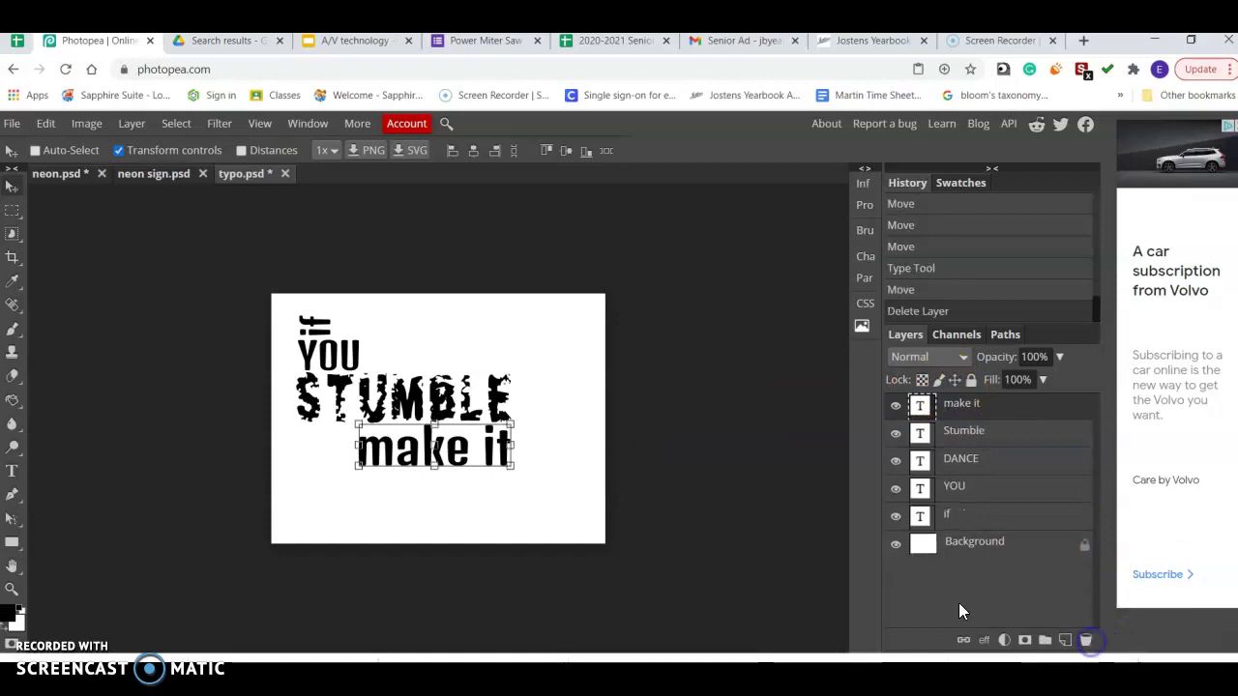
Extend the existing text "make it" with the word "part" so it reads "make it part".
left_click(13, 472)
left_click(502, 443)
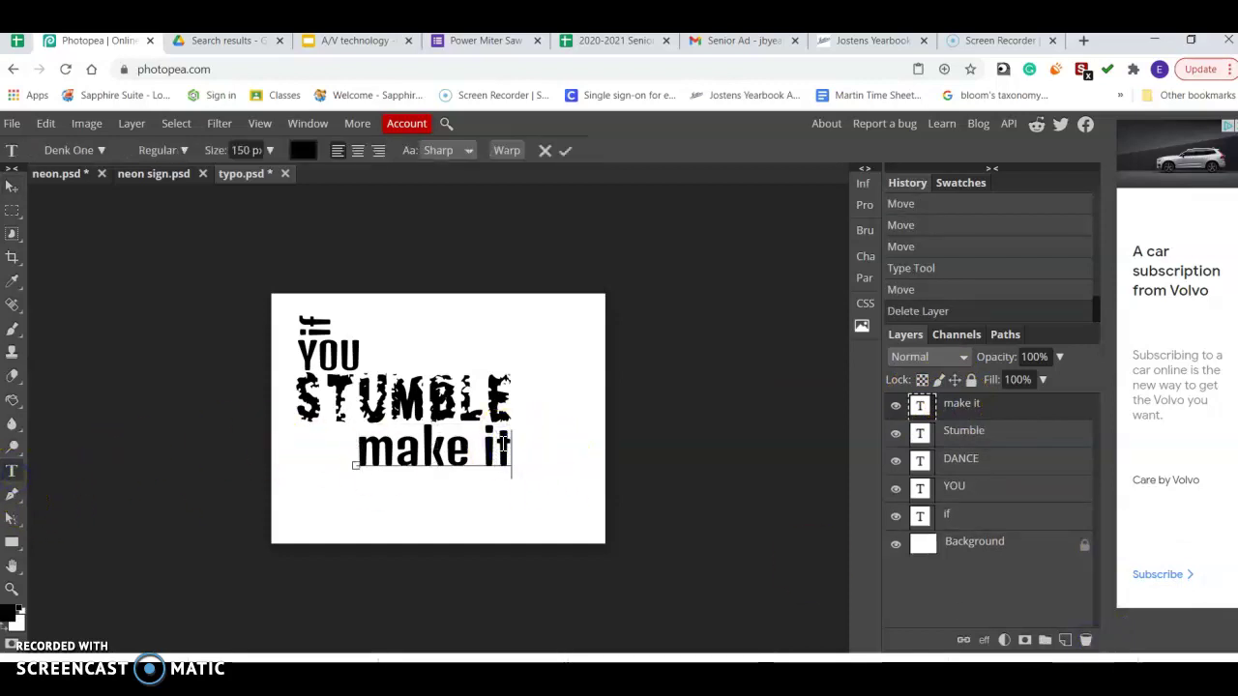
type("part")
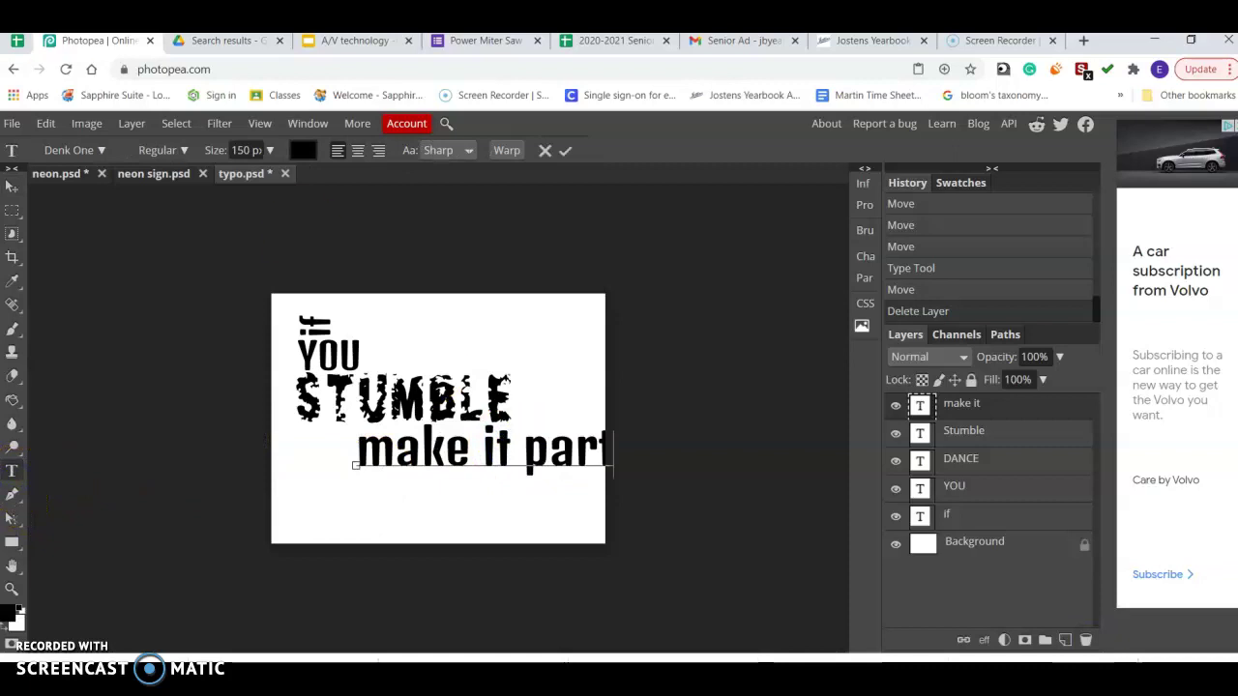
Align "make it part" with the start of "STUMBLE" just below it and scale it to 84.32% to match that word's width.
left_click(11, 186)
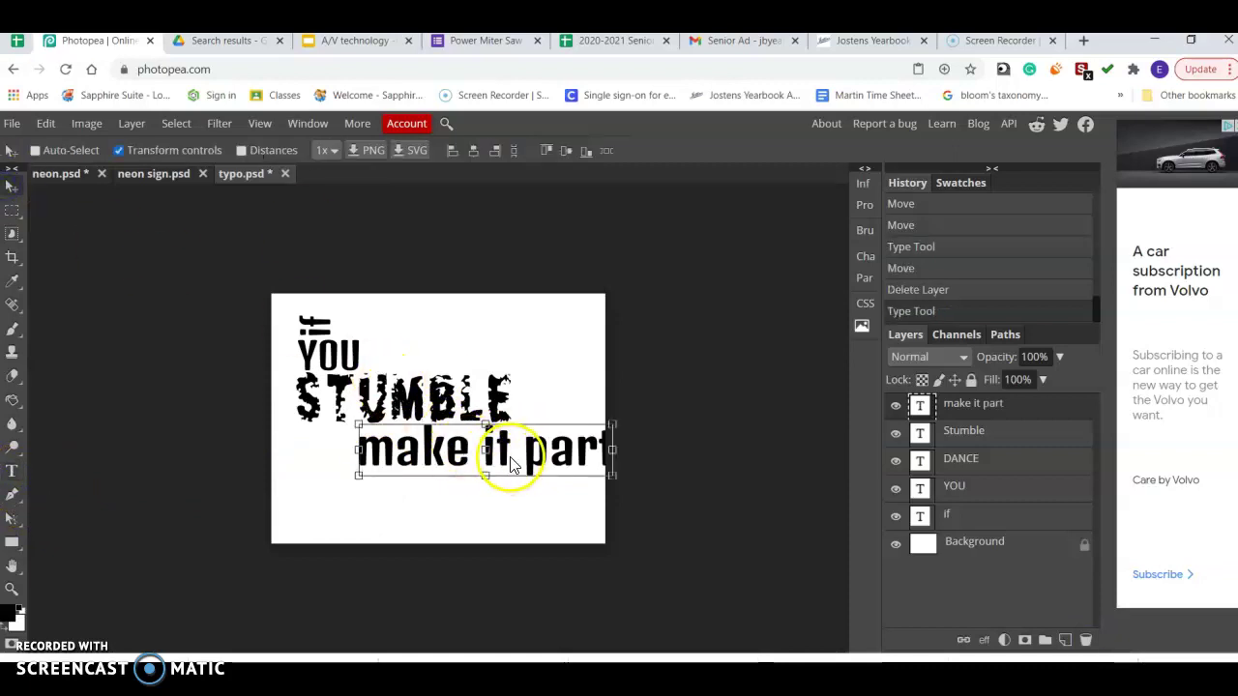
left_click_drag(505, 465, 445, 453)
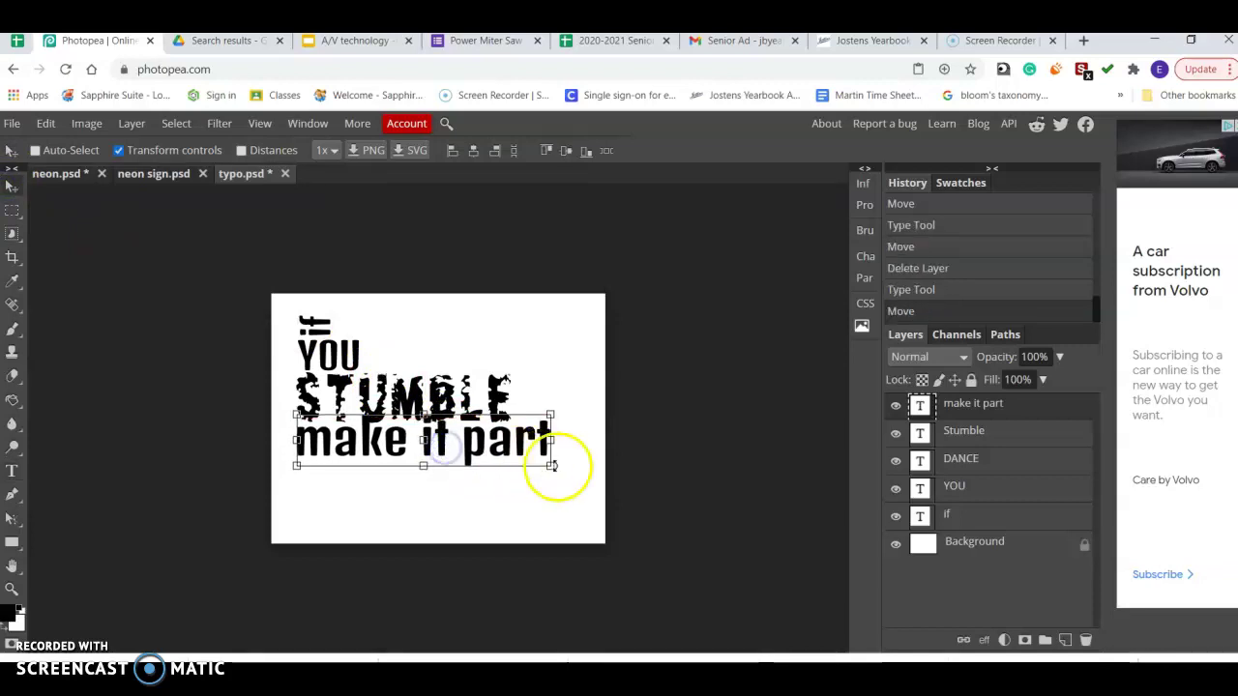
left_click_drag(551, 465, 488, 450)
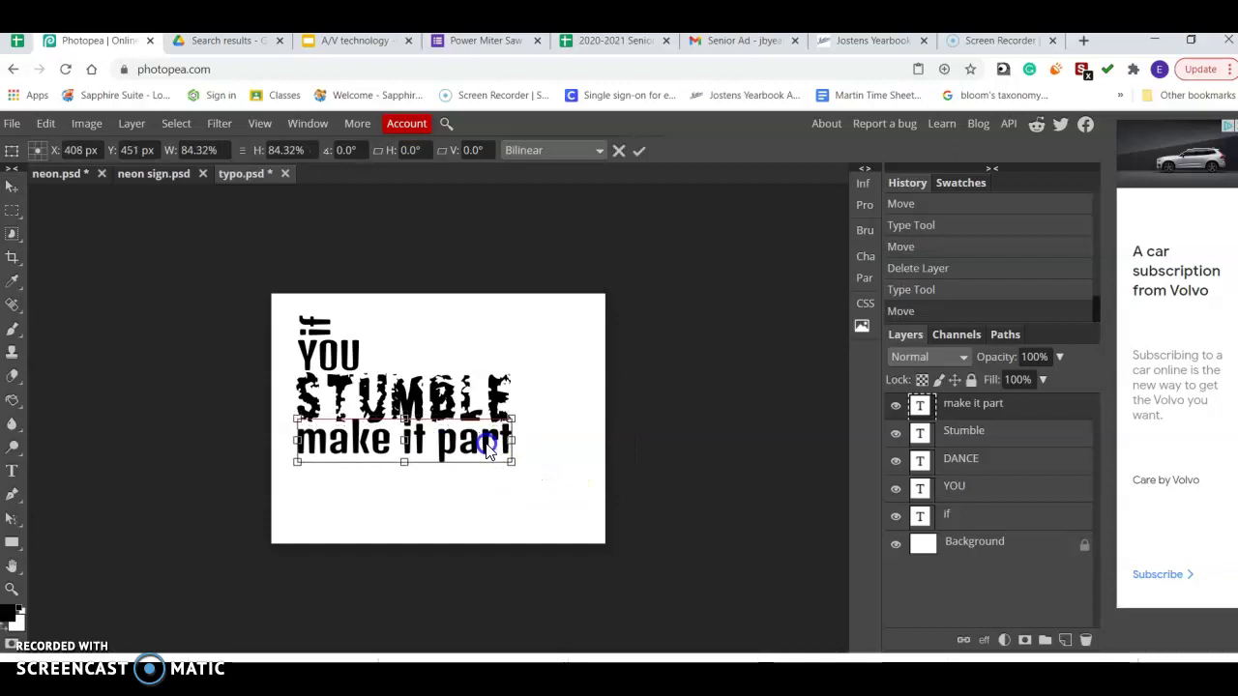
left_click(533, 430)
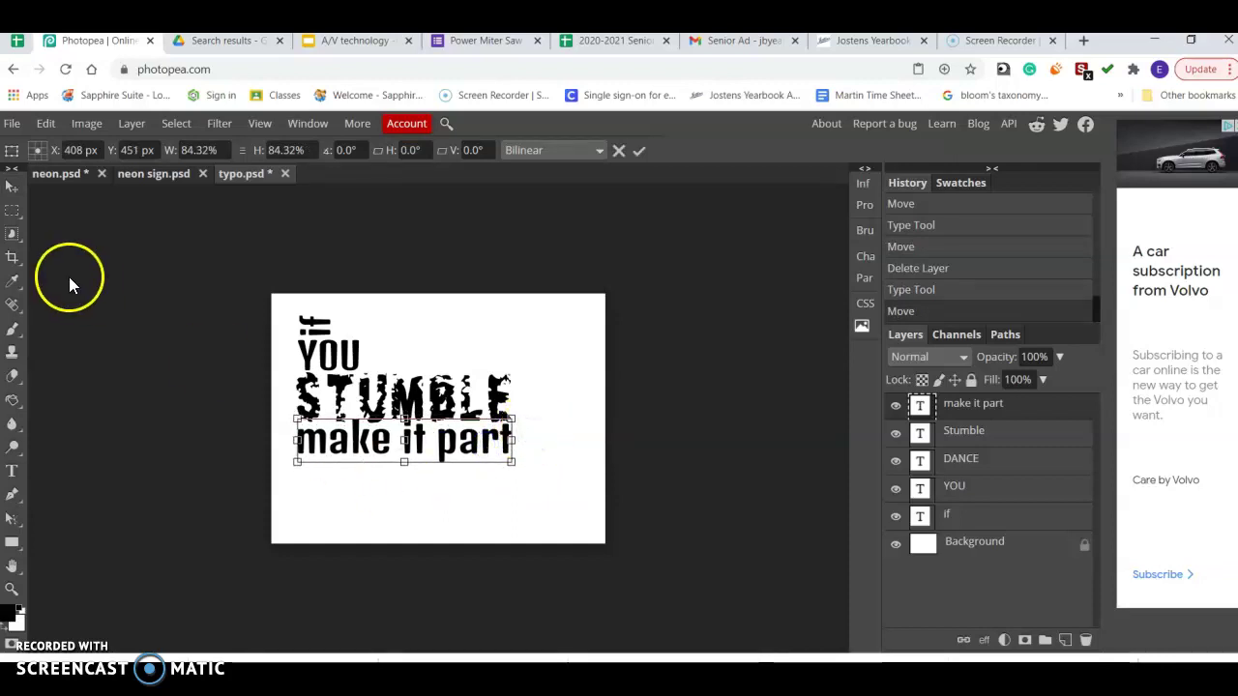
Add the text "of the" as a new layer and place it close beneath "make it part", aligned with its start.
left_click(11, 471)
left_click(295, 511)
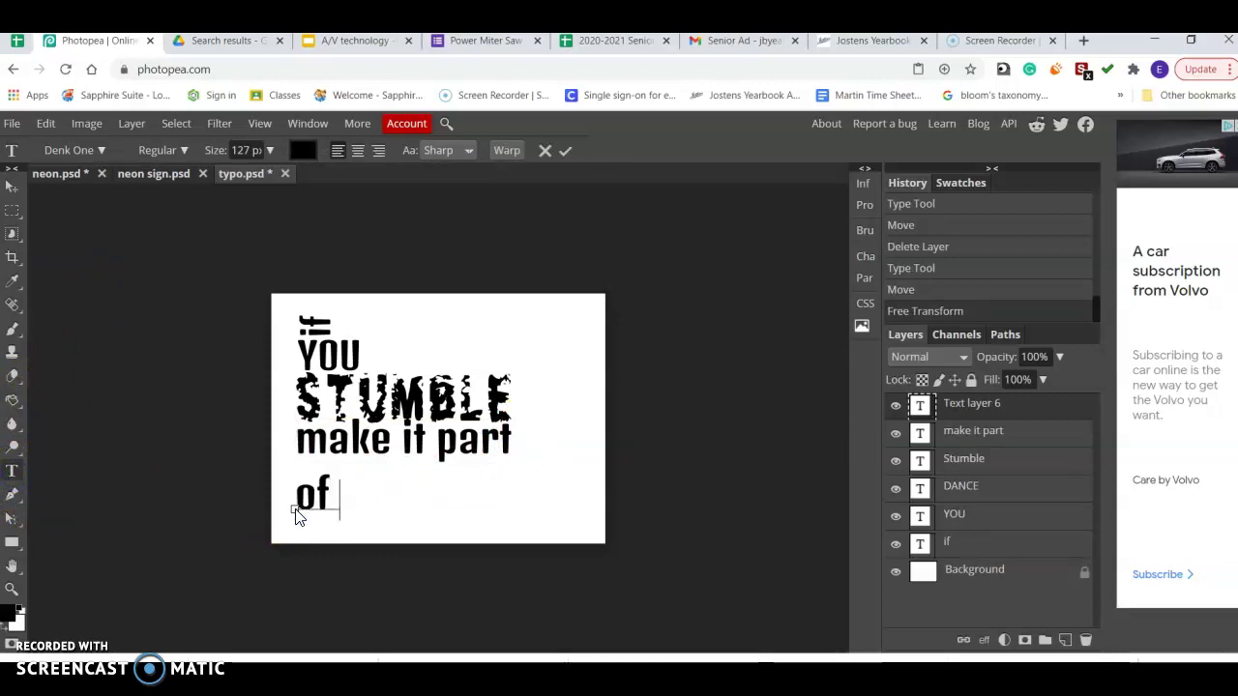
left_click(13, 189)
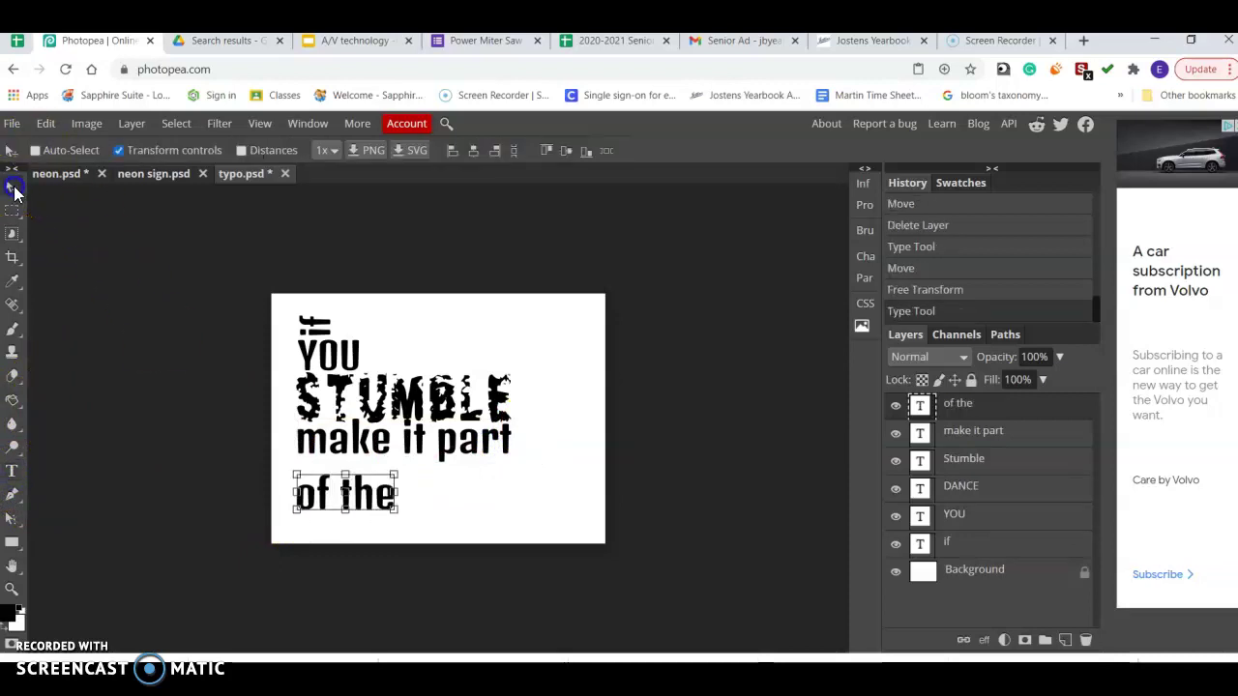
left_click(442, 516)
left_click_drag(384, 503, 384, 489)
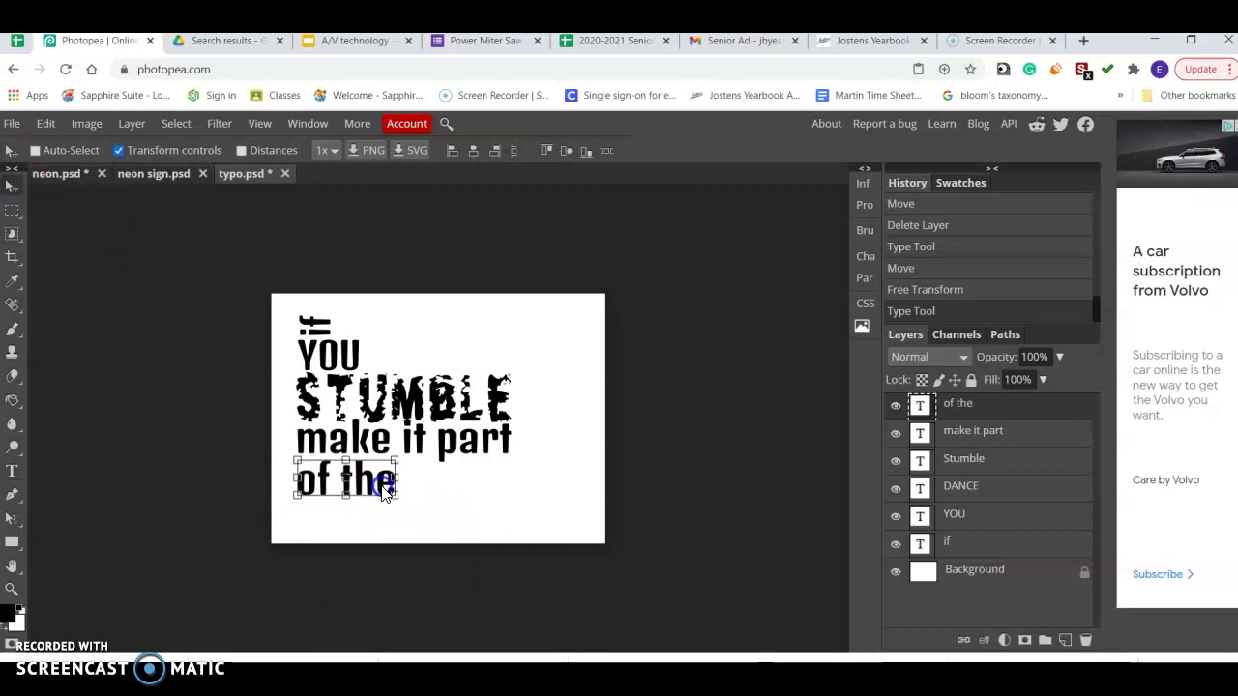
left_click_drag(384, 491, 385, 492)
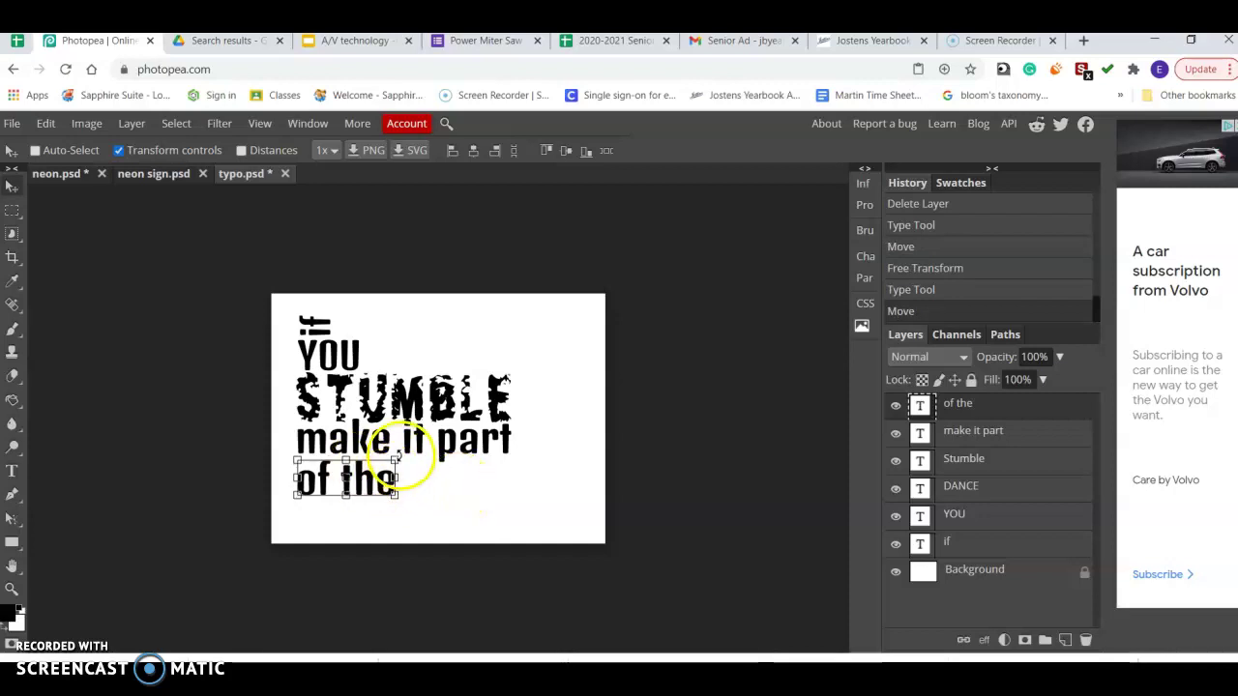
Rotate the "of the" text by -90° and place it vertically beneath the start of "make it part".
key("ctrl+t")
left_click_drag(400, 455, 307, 498)
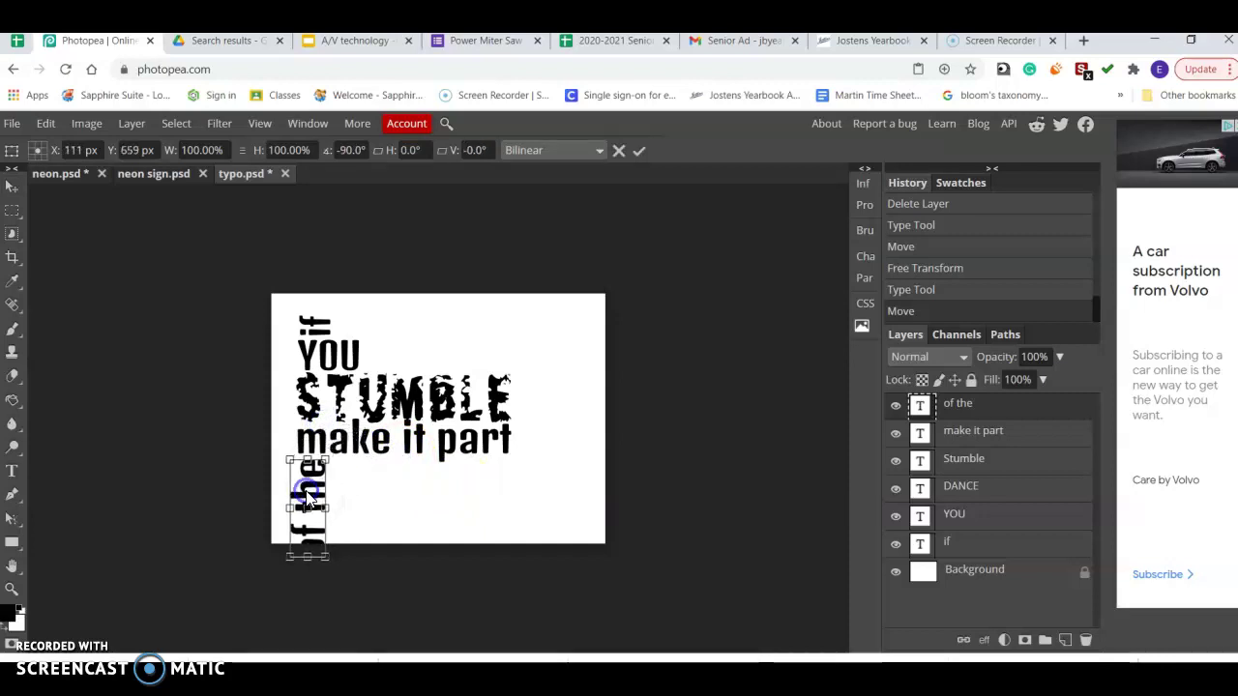
left_click(11, 257)
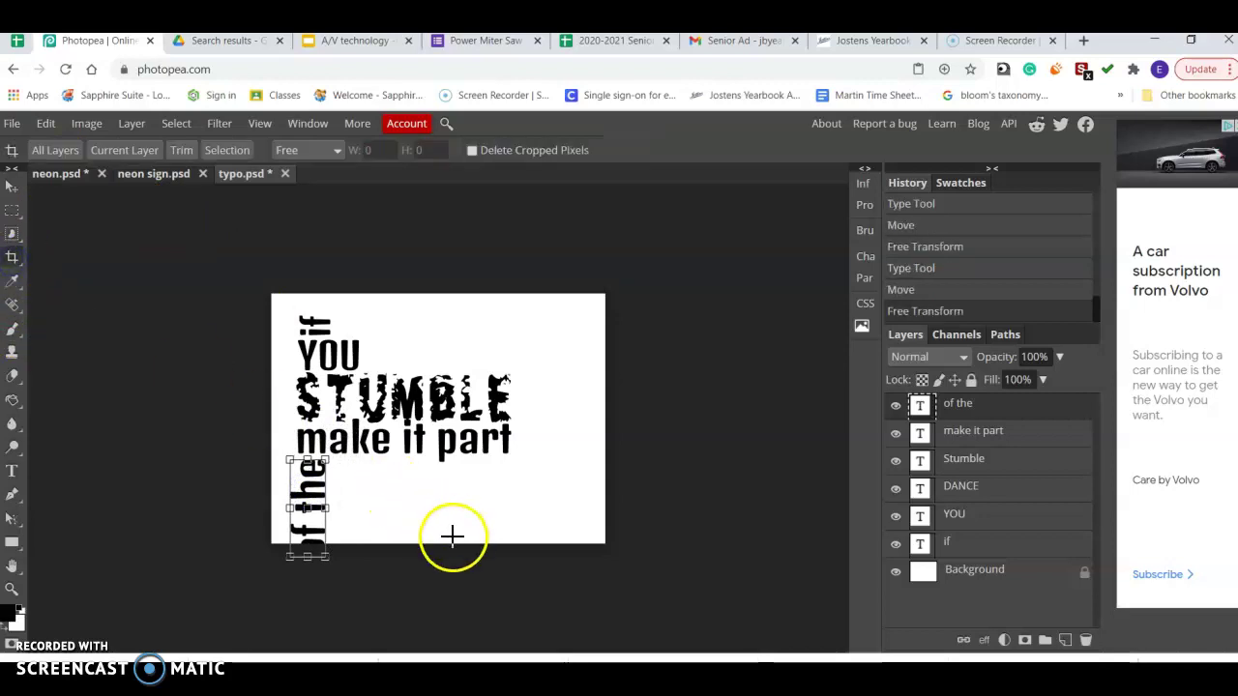
Move the "DANCE" layer into the empty space beneath "make it part", beside the vertical "of the".
left_click(11, 185)
left_click(548, 290)
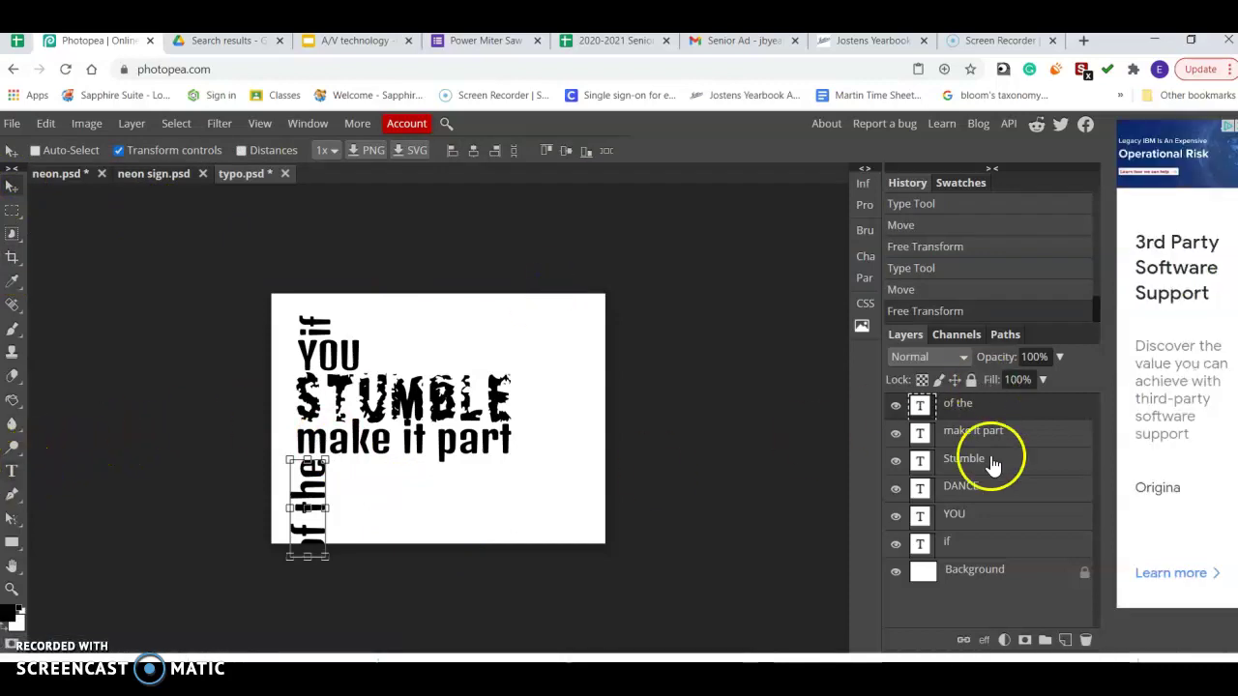
left_click(963, 487)
left_click_drag(599, 293, 462, 523)
Try the Archistico font on the whole word "DANCE".
left_click(11, 473)
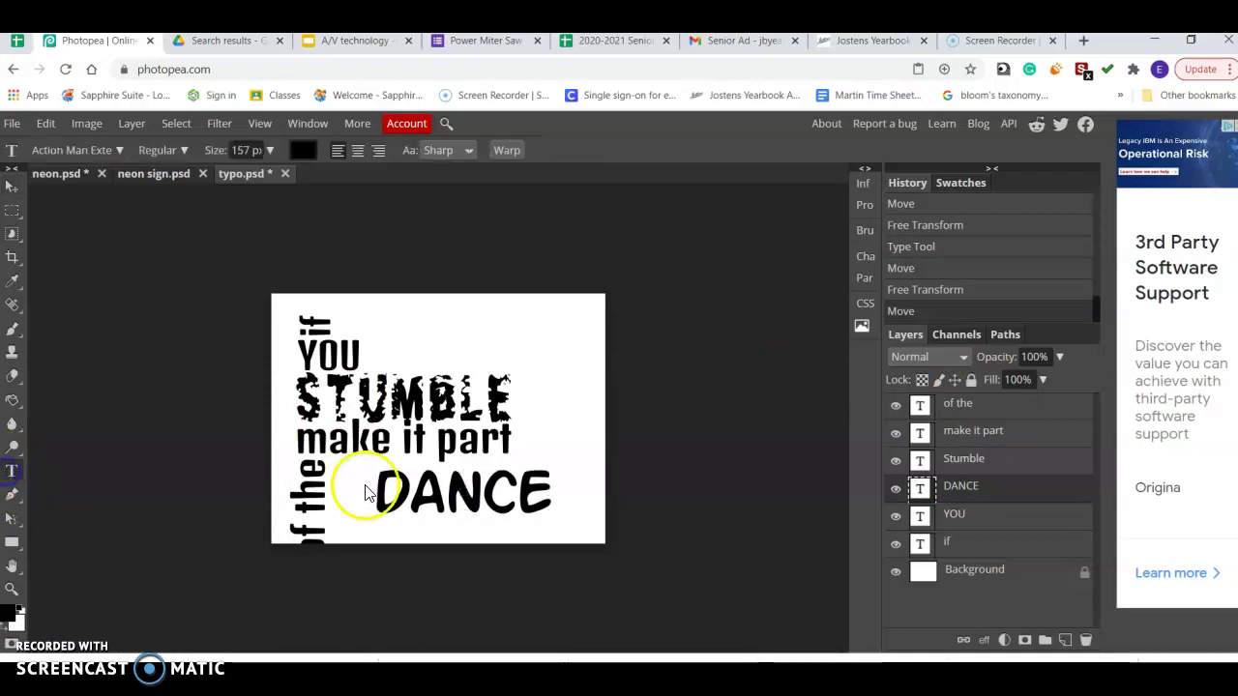
left_click_drag(360, 497, 633, 497)
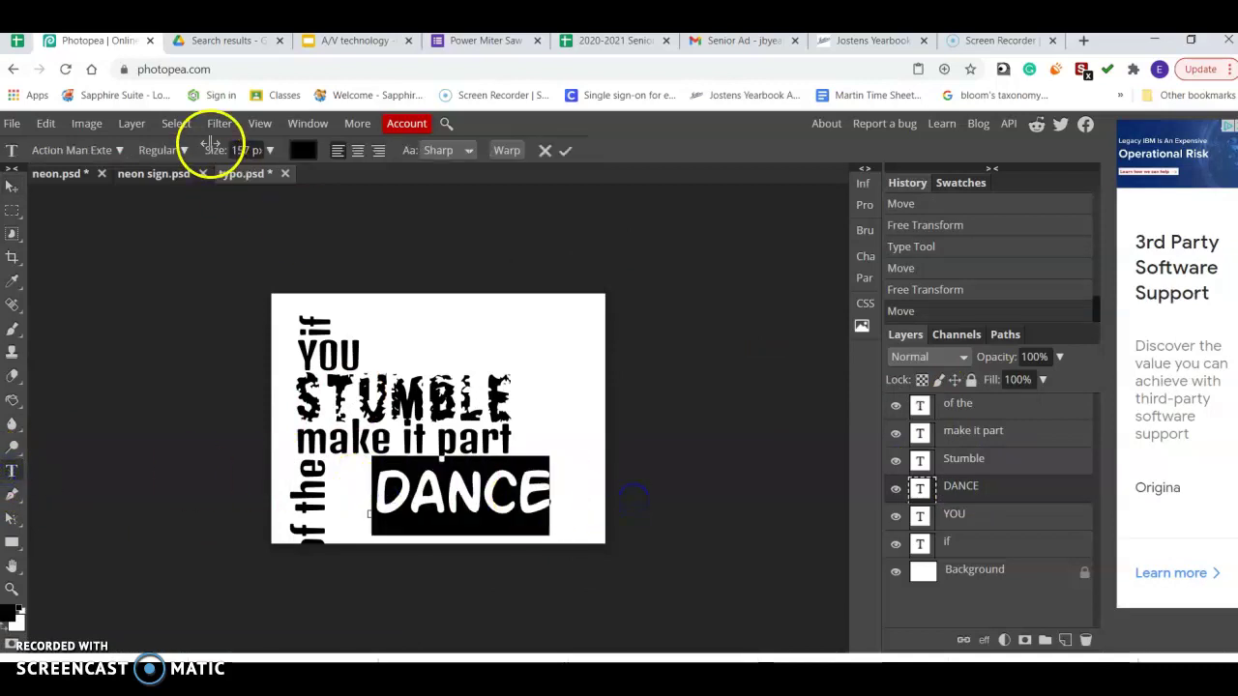
left_click(116, 151)
scroll(218, 387, "down", 7)
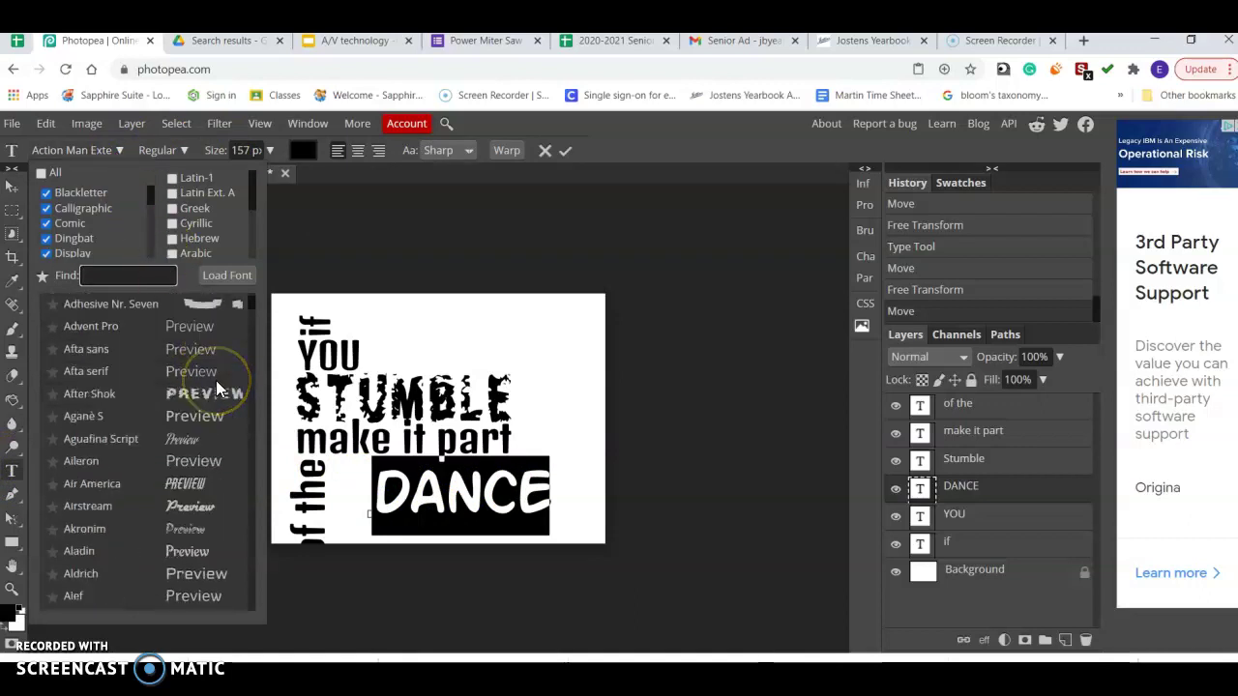
scroll(217, 387, "down", 5)
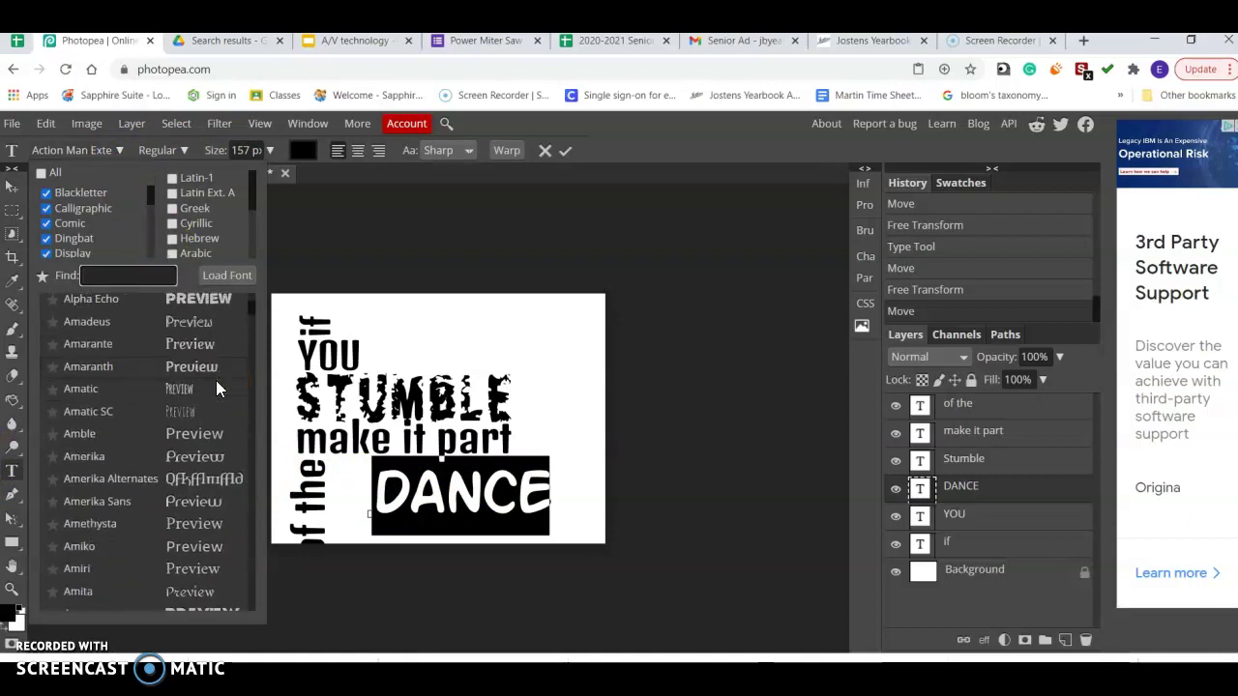
left_click(213, 406)
scroll(217, 417, "down", 2)
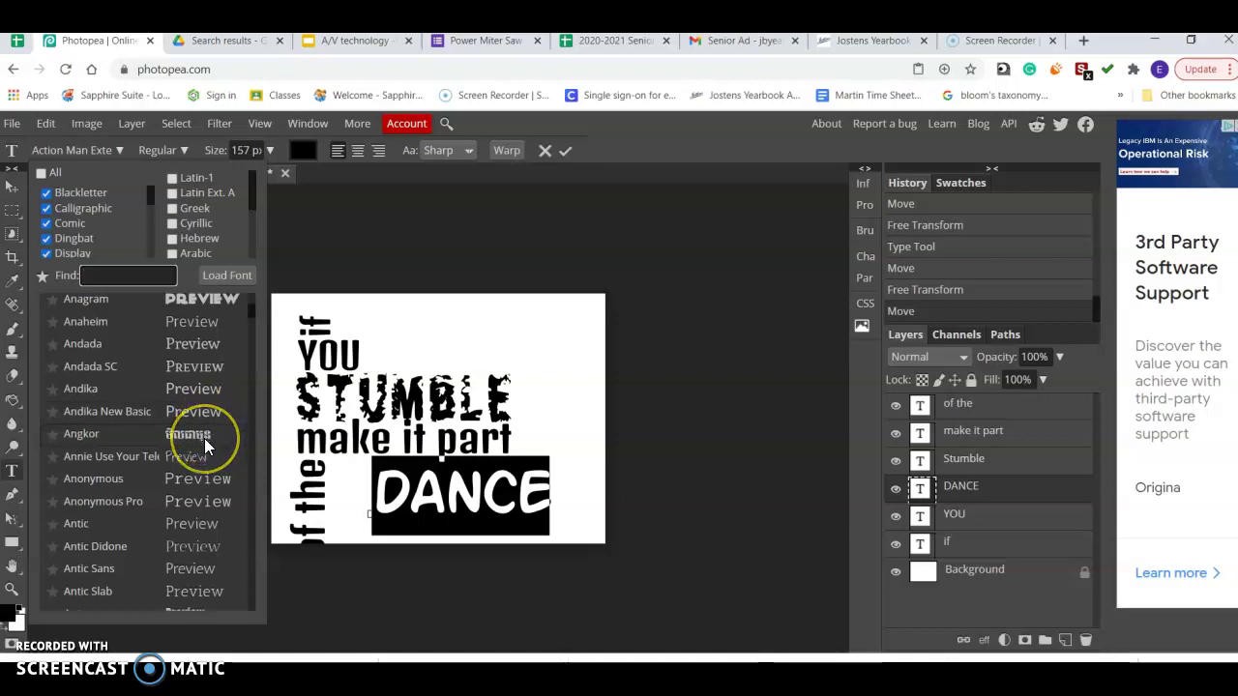
scroll(204, 439, "down", 5)
left_click(202, 450)
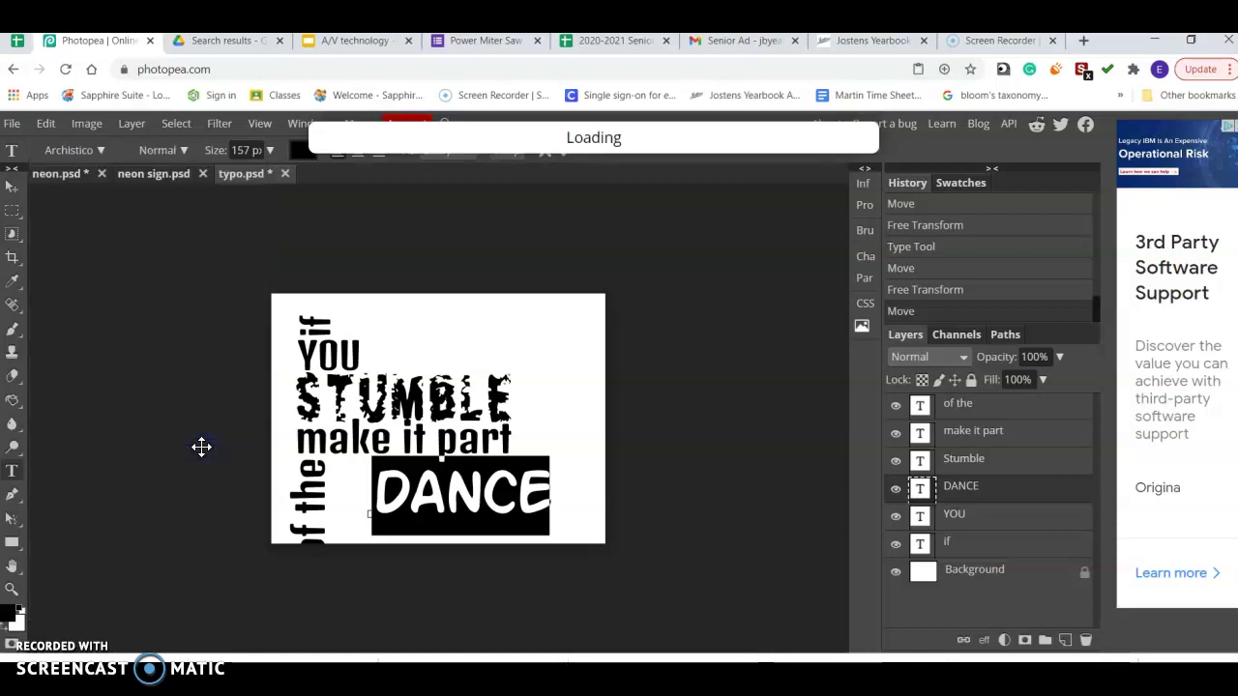
left_click(202, 348)
left_click(397, 370)
Reselect the word "DANCE" and try the Bearpaw font on it.
left_click(482, 498)
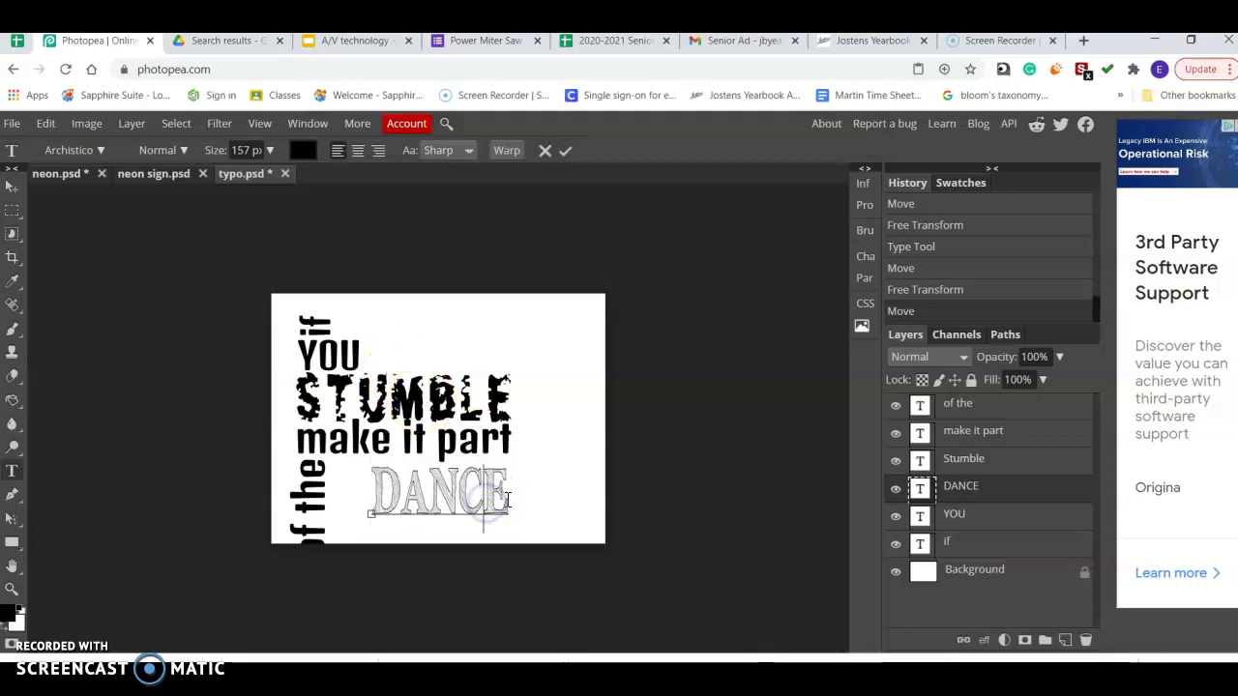
left_click_drag(506, 500, 367, 498)
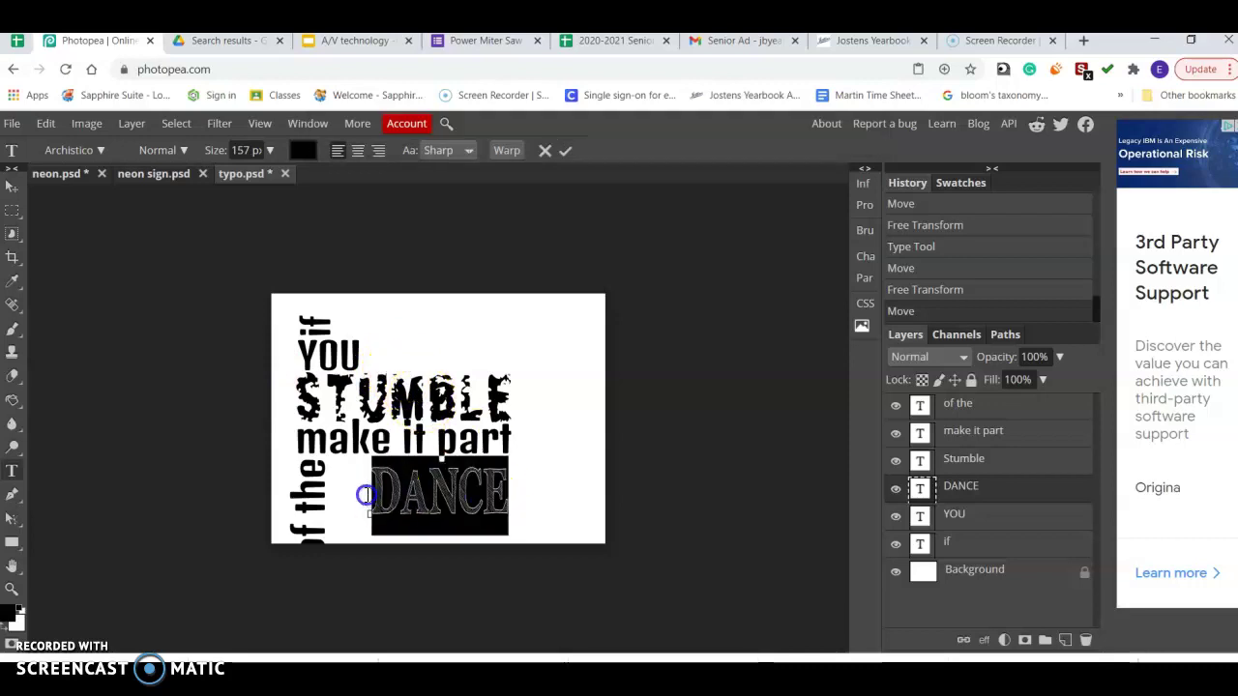
left_click(101, 150)
scroll(170, 469, "down", 5)
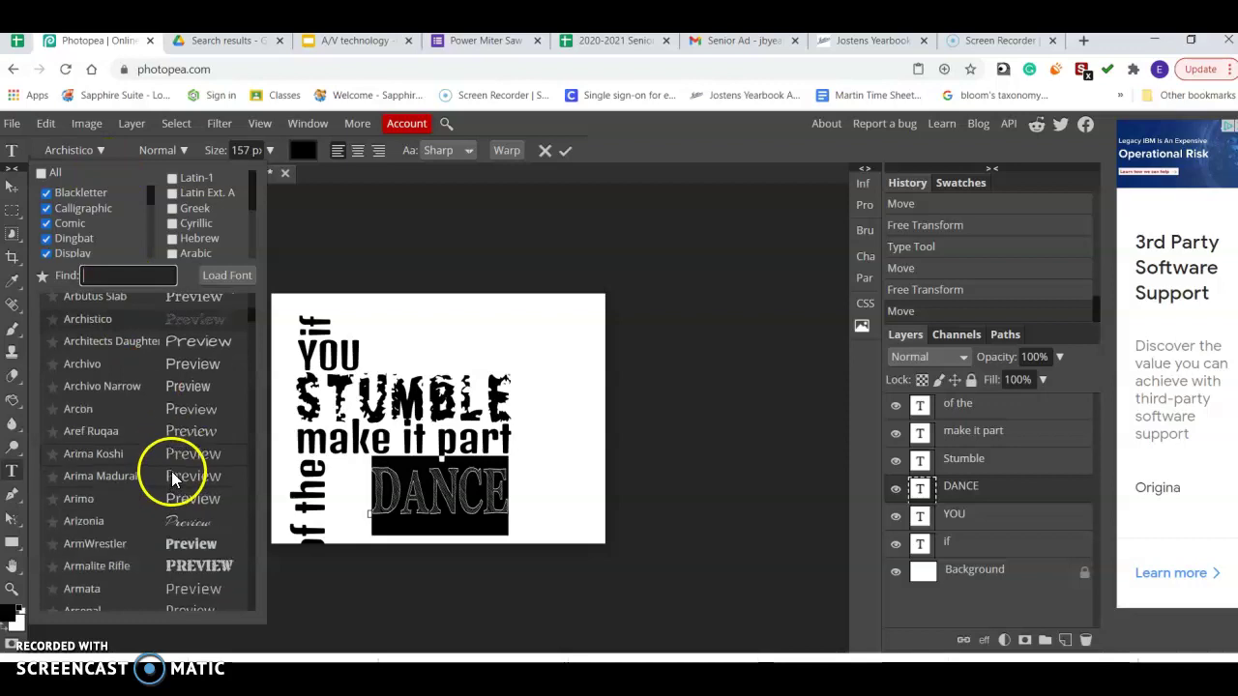
scroll(170, 457, "down", 10)
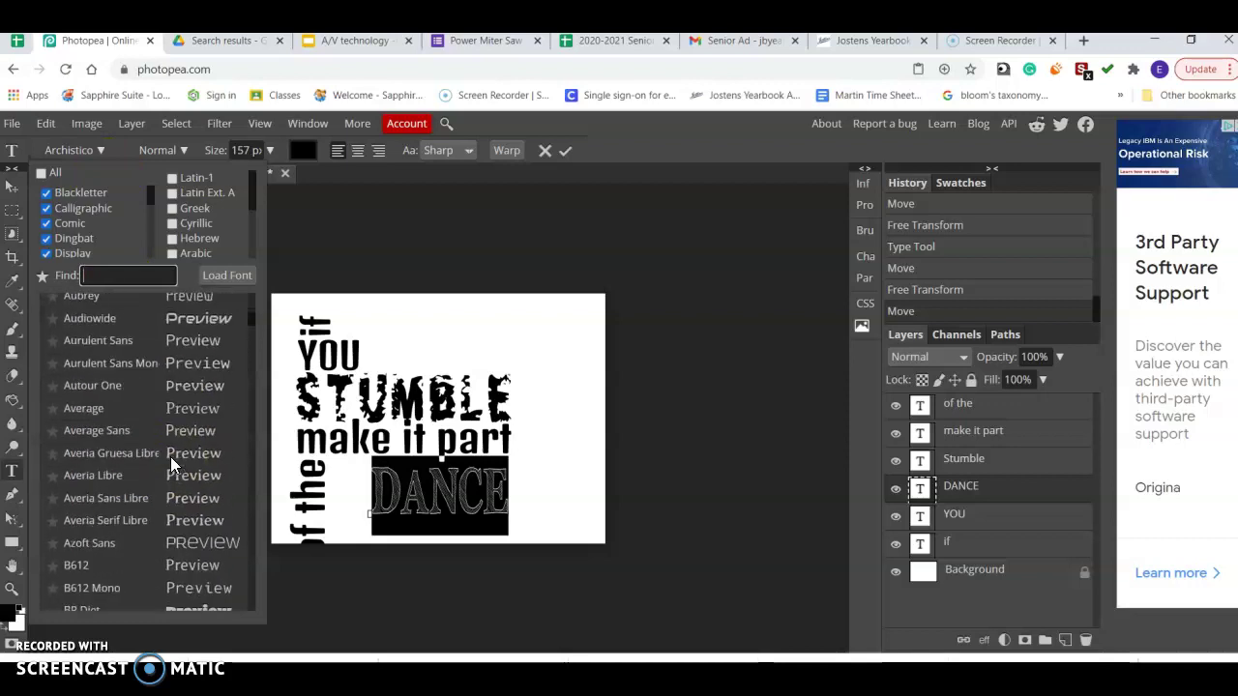
scroll(170, 457, "down", 8)
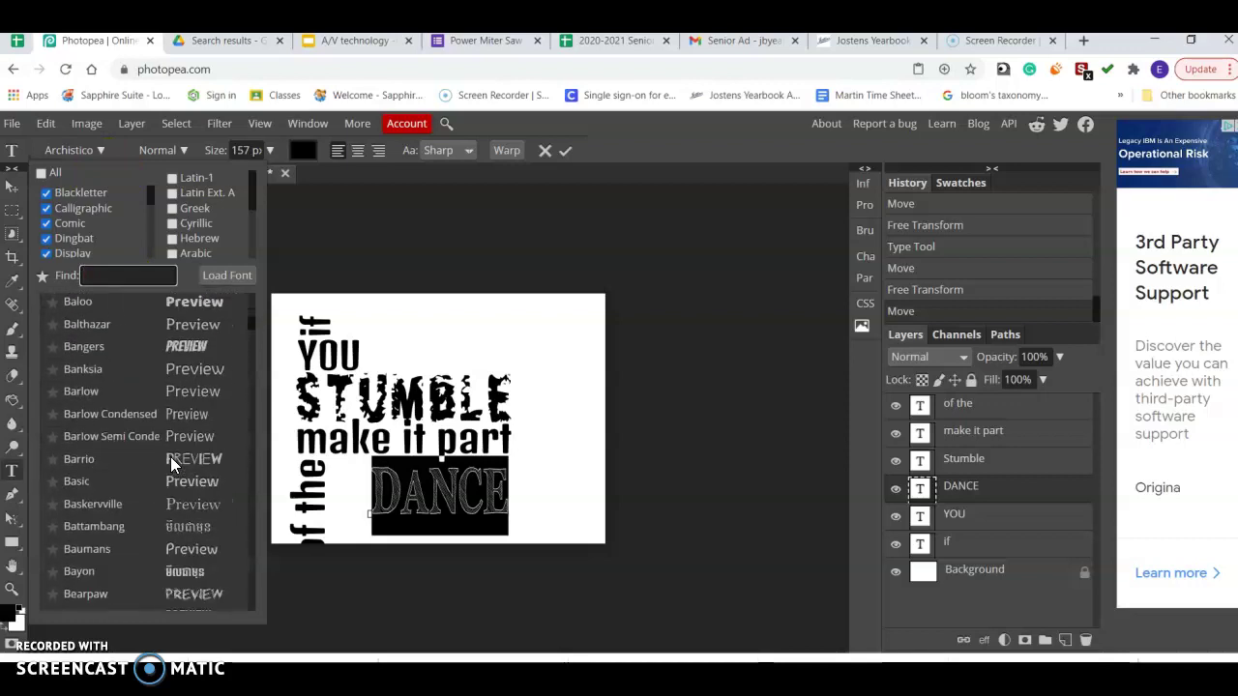
left_click(171, 431)
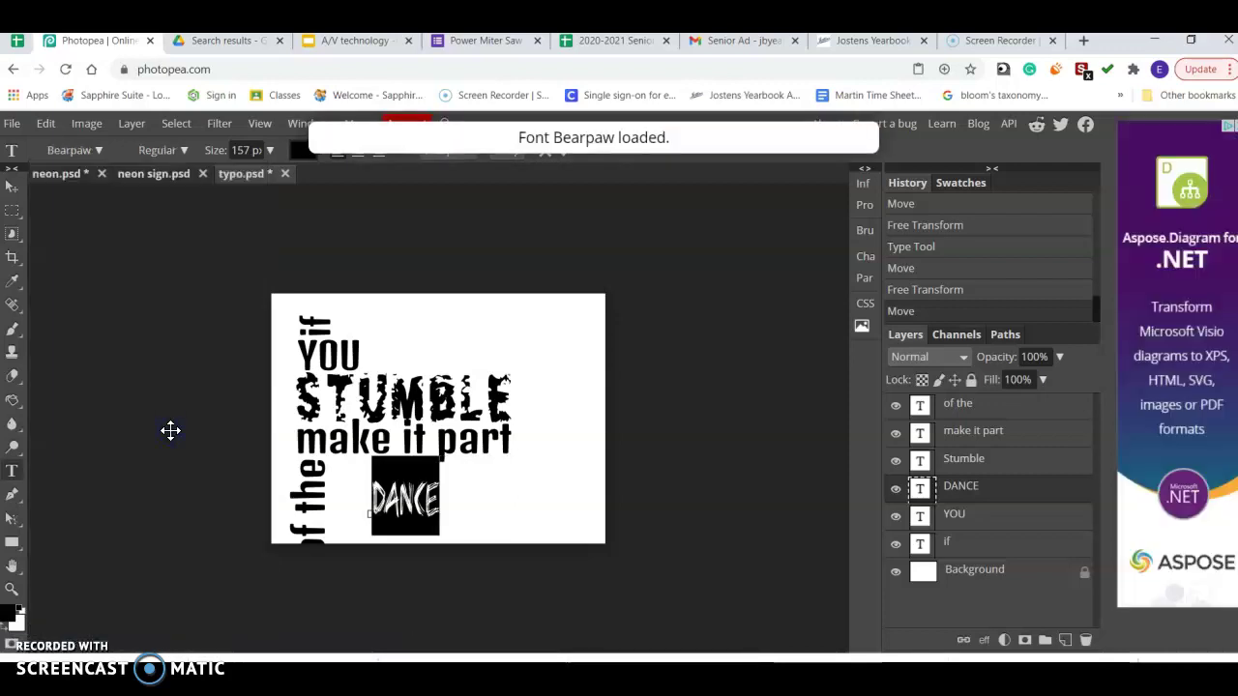
Try the Ceviche One font on "DANCE", keeping the whole word selected.
left_click(97, 151)
left_click(97, 152)
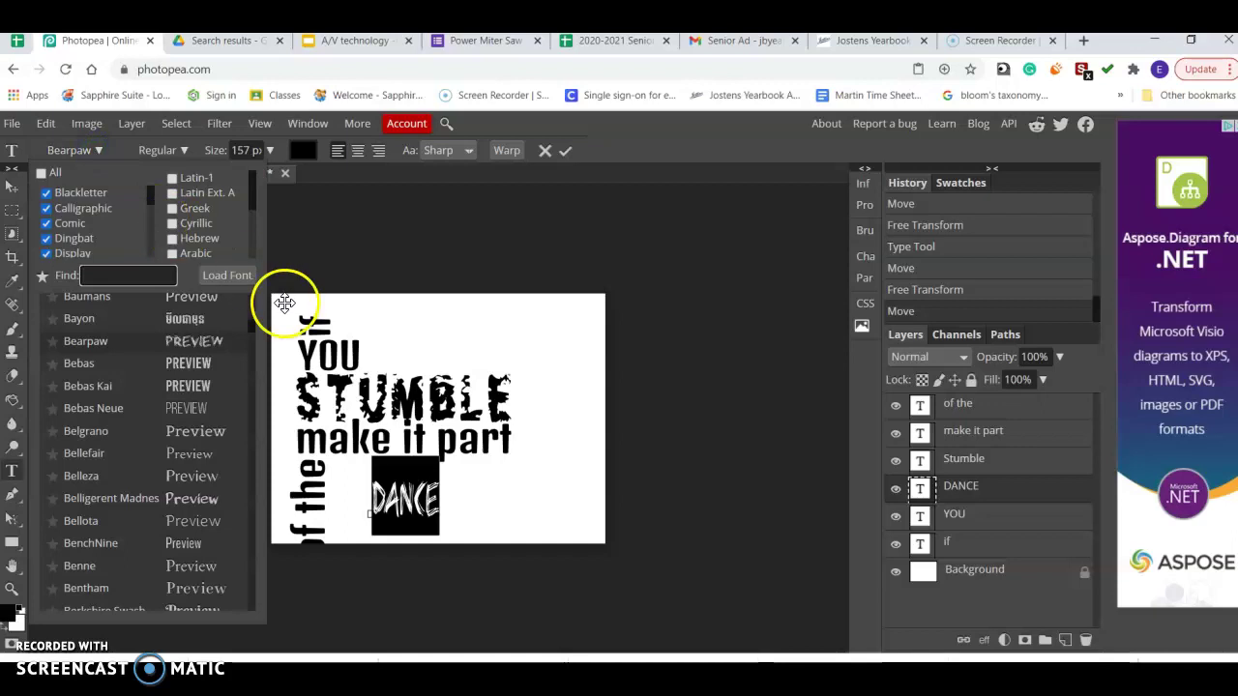
left_click_drag(255, 333, 256, 340)
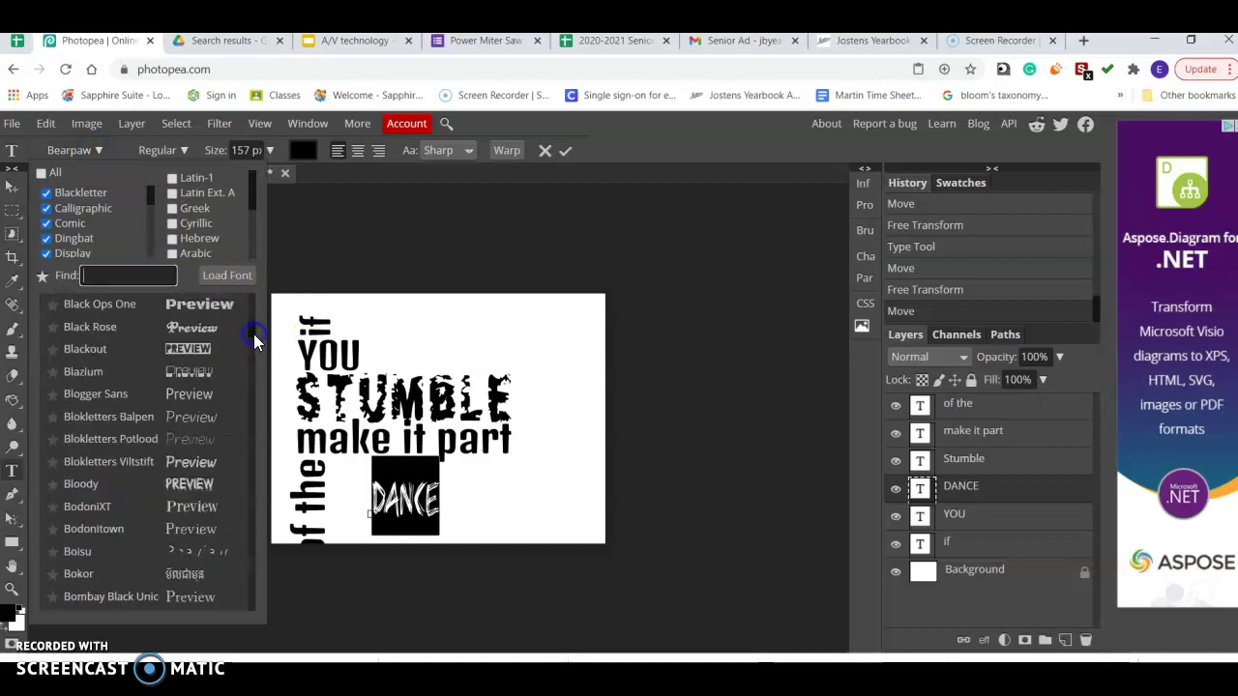
scroll(201, 372, "down", 3)
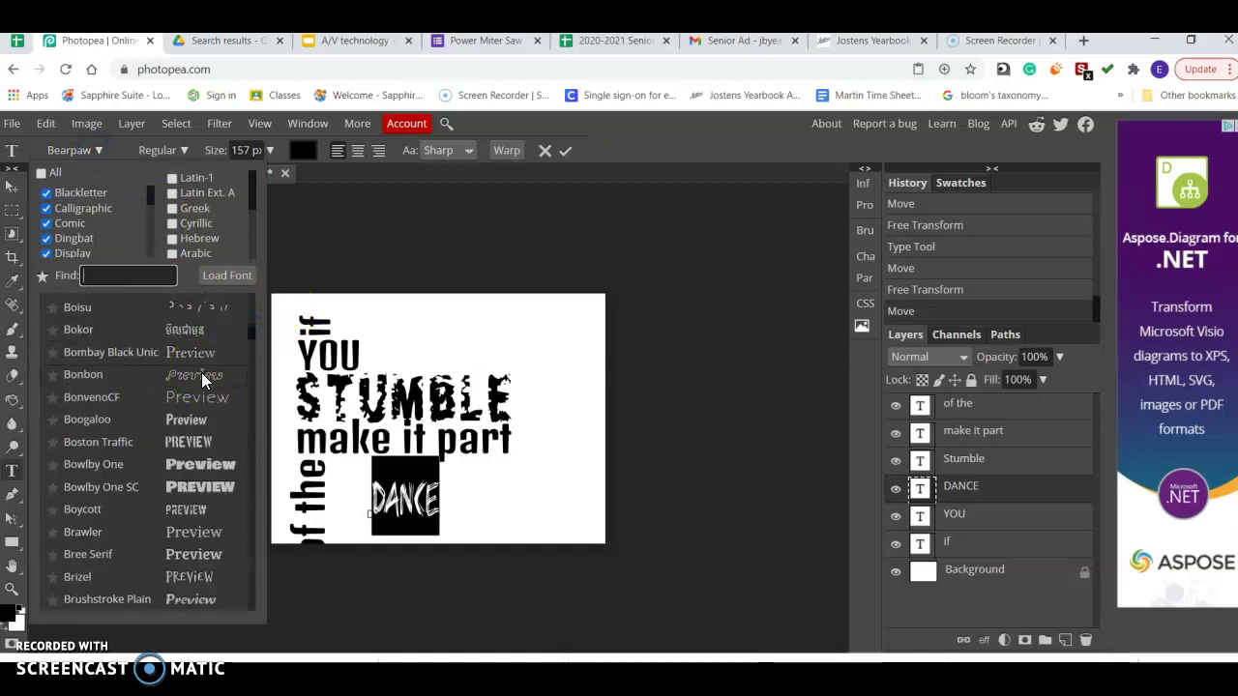
scroll(202, 372, "down", 5)
left_click(203, 330)
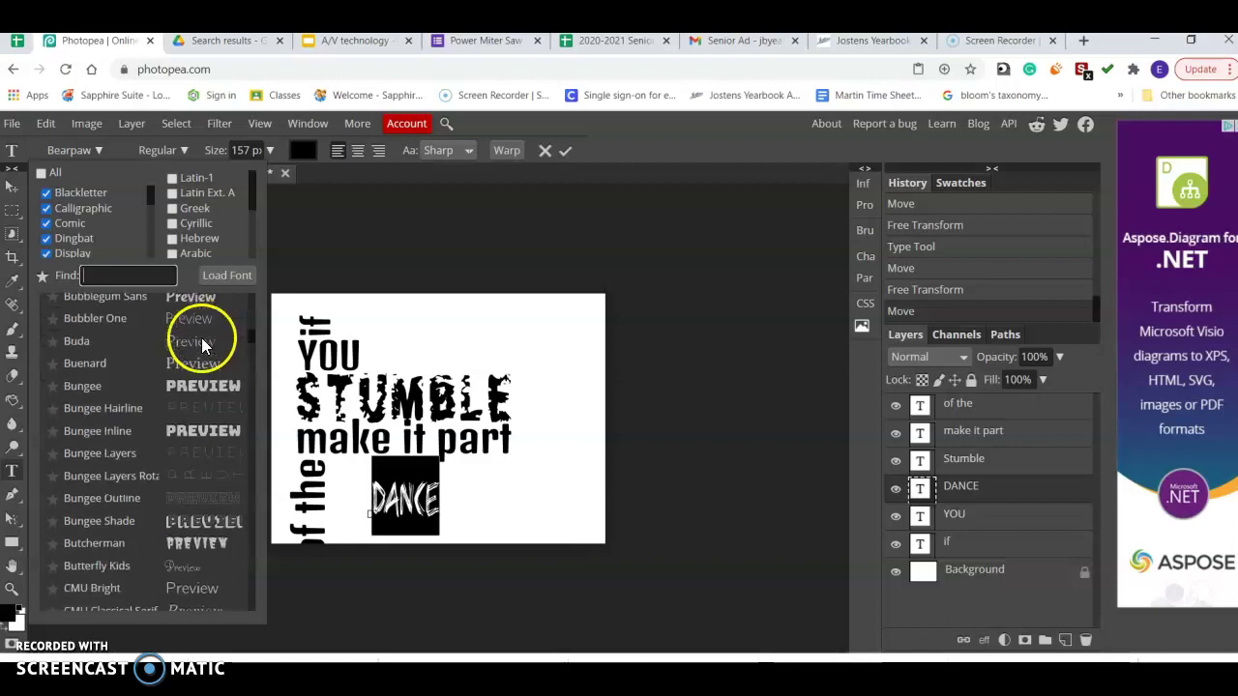
scroll(192, 432, "down", 5)
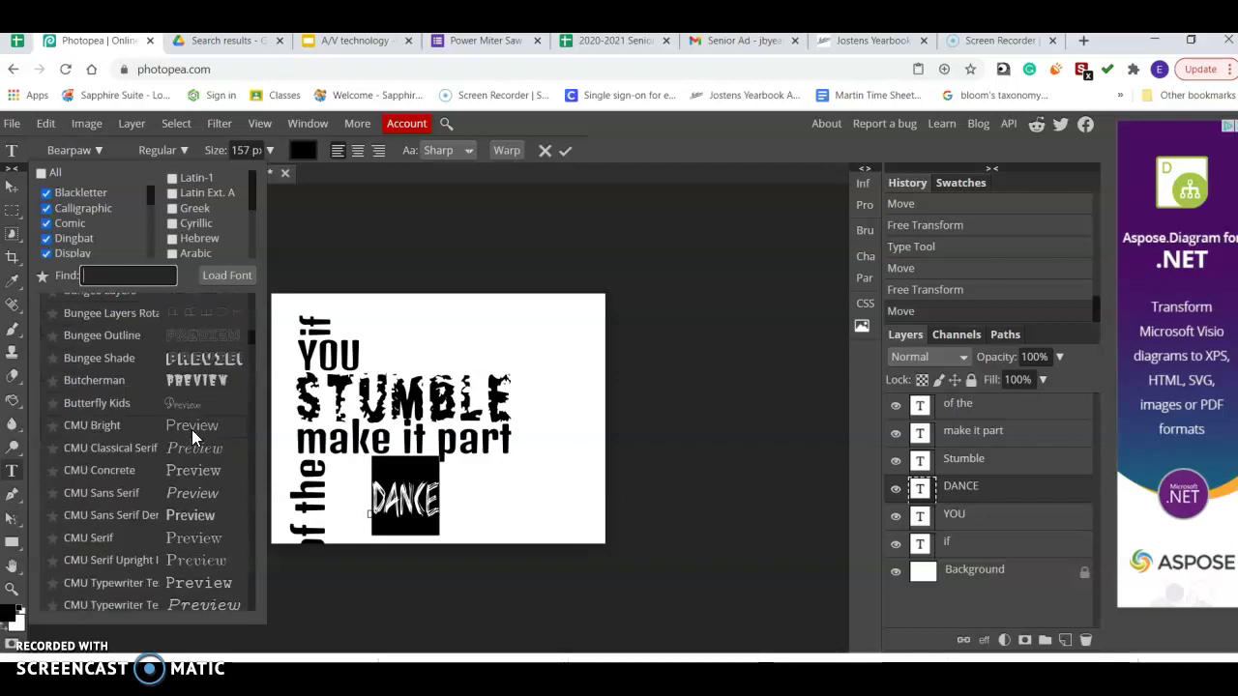
scroll(191, 430, "down", 5)
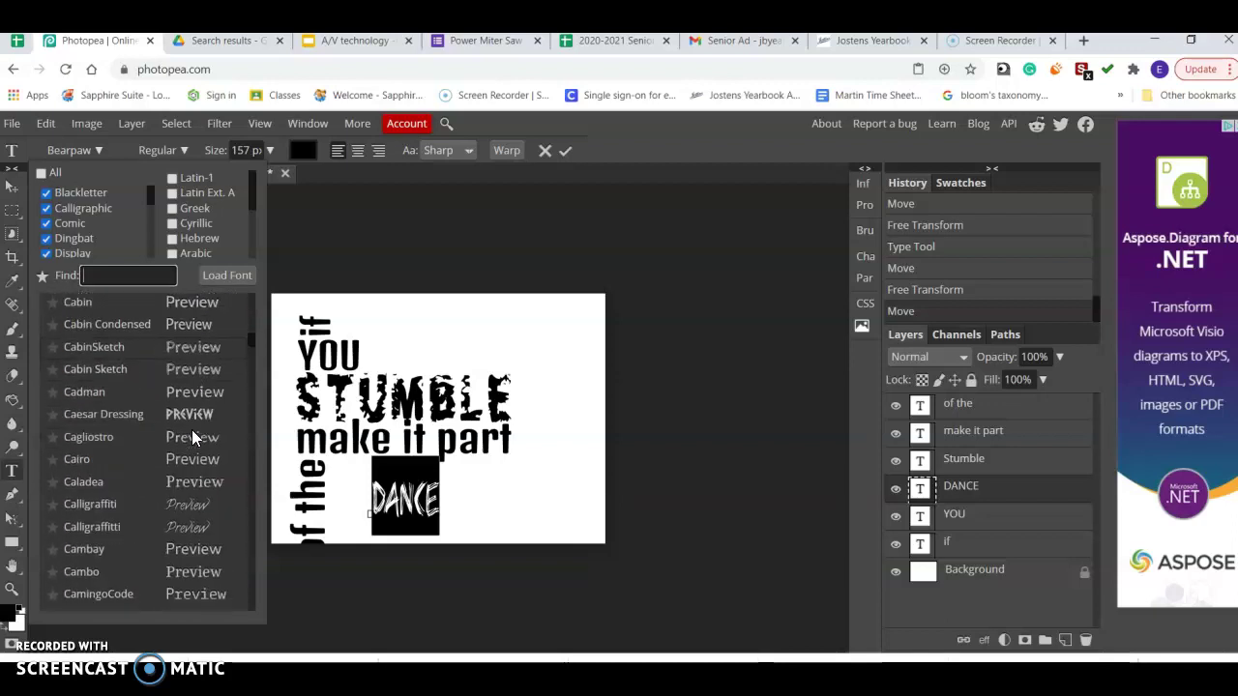
scroll(191, 433, "down", 5)
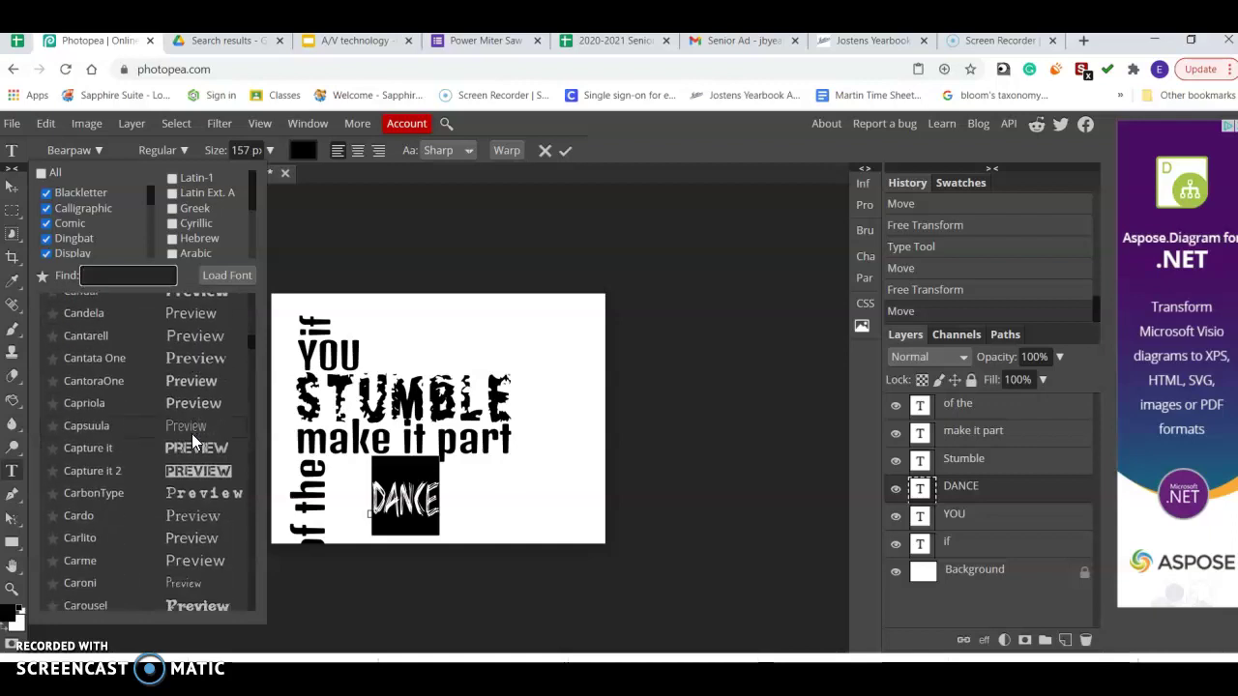
scroll(191, 433, "down", 2)
scroll(191, 433, "down", 3)
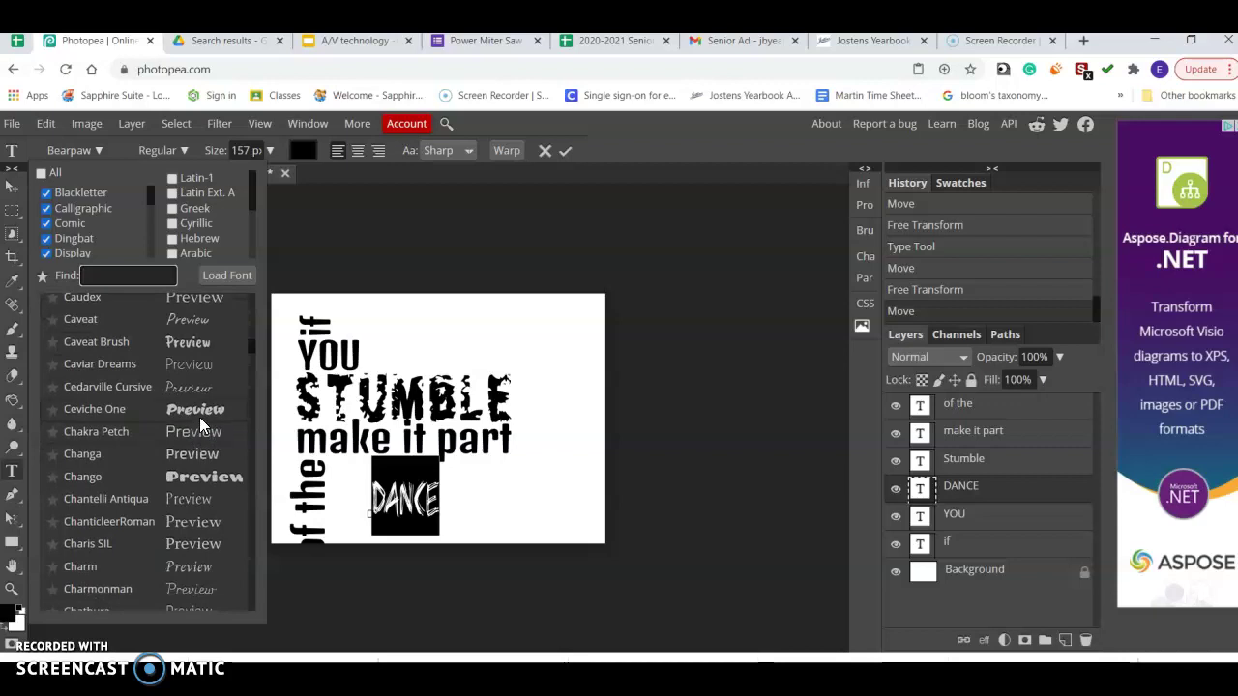
left_click(199, 417)
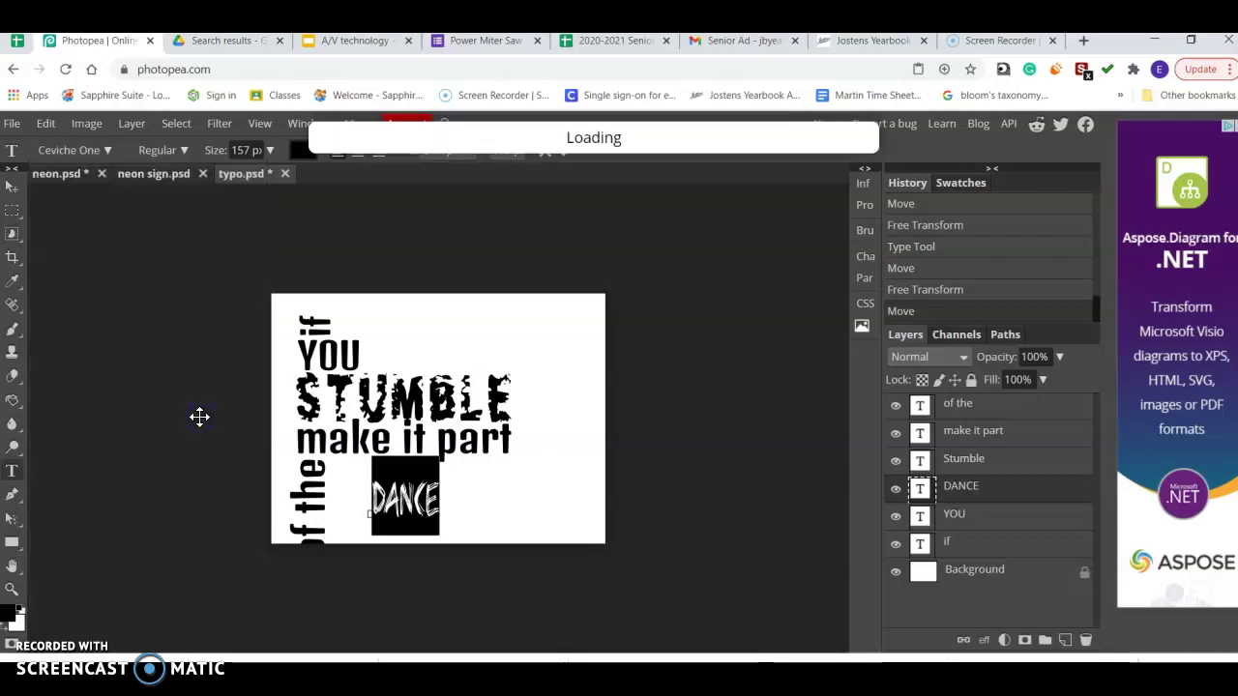
left_click(390, 476)
left_click(404, 497)
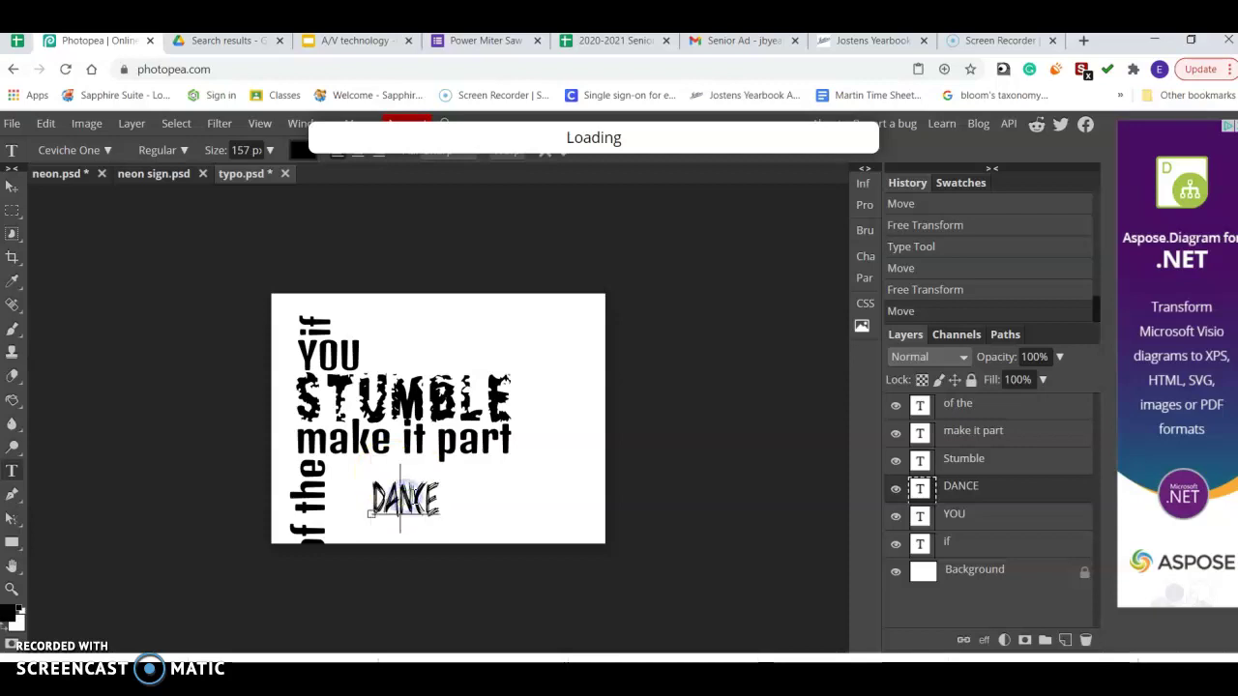
left_click_drag(437, 496, 376, 497)
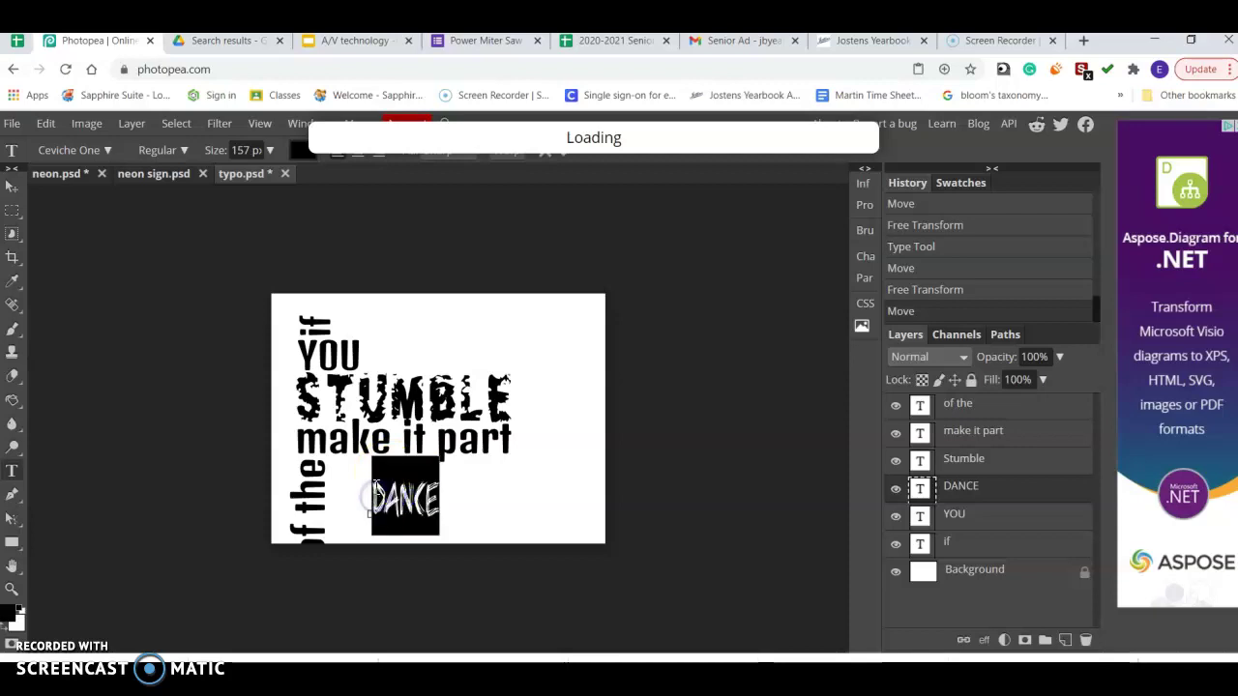
left_click(474, 480)
left_click(133, 176)
Try the Clicker Script font on the selected word "DANCE".
left_click(108, 150)
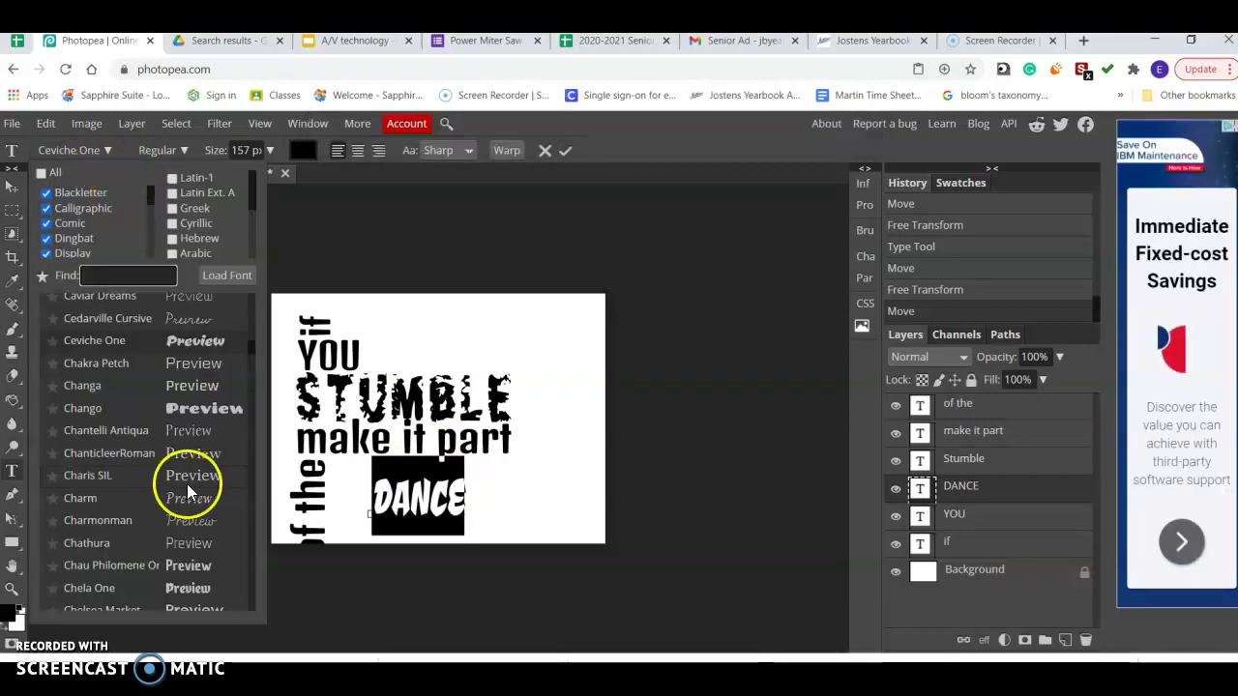
scroll(190, 474, "down", 3)
scroll(196, 421, "down", 6)
left_click(196, 440)
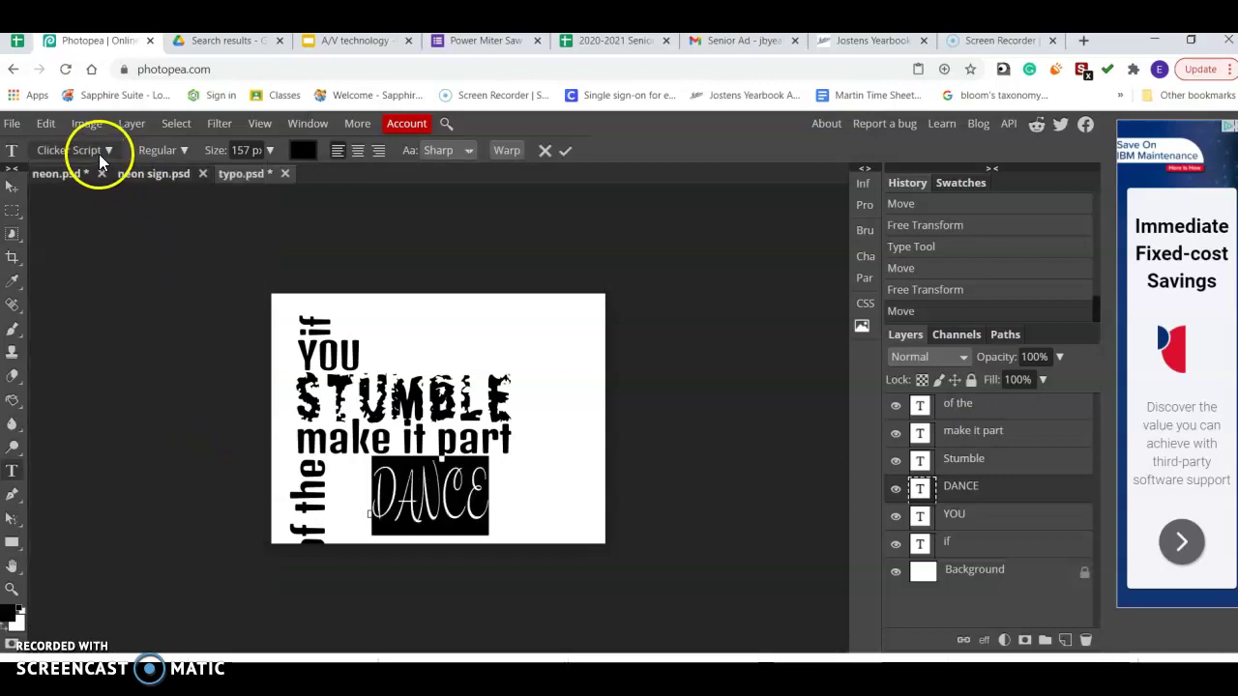
Change the font of the selected word "DANCE" to Desyrel.
left_click(107, 150)
scroll(181, 441, "down", 6)
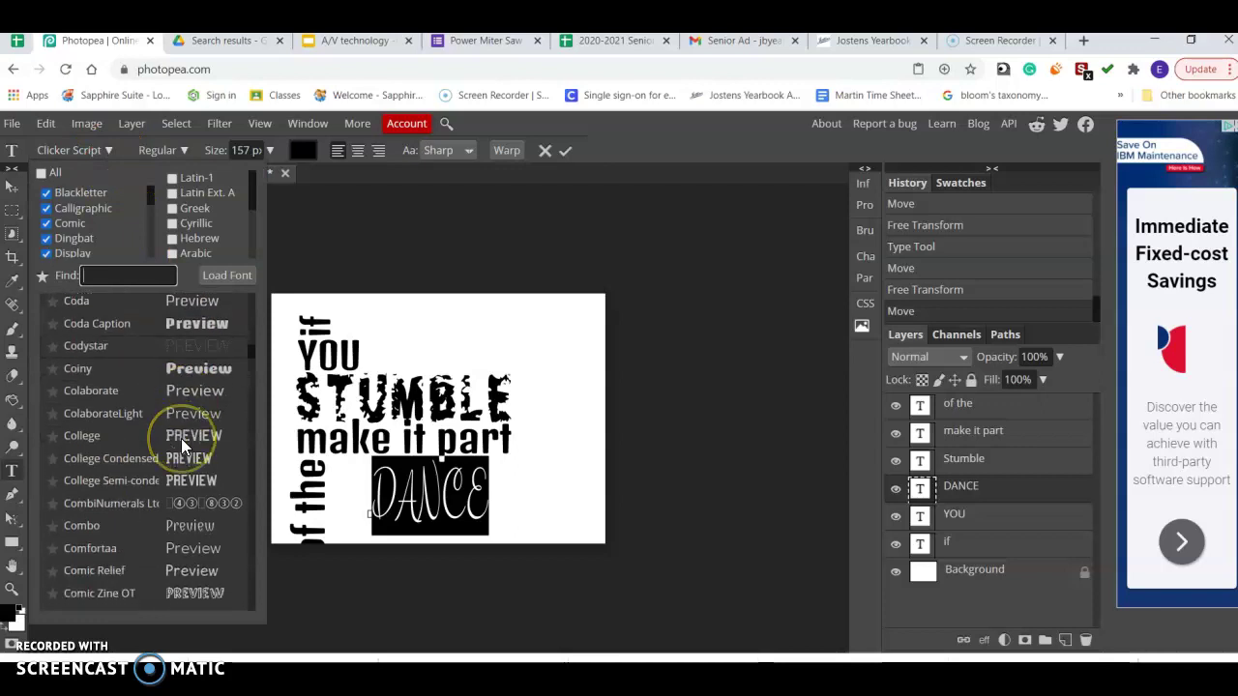
scroll(181, 438, "down", 5)
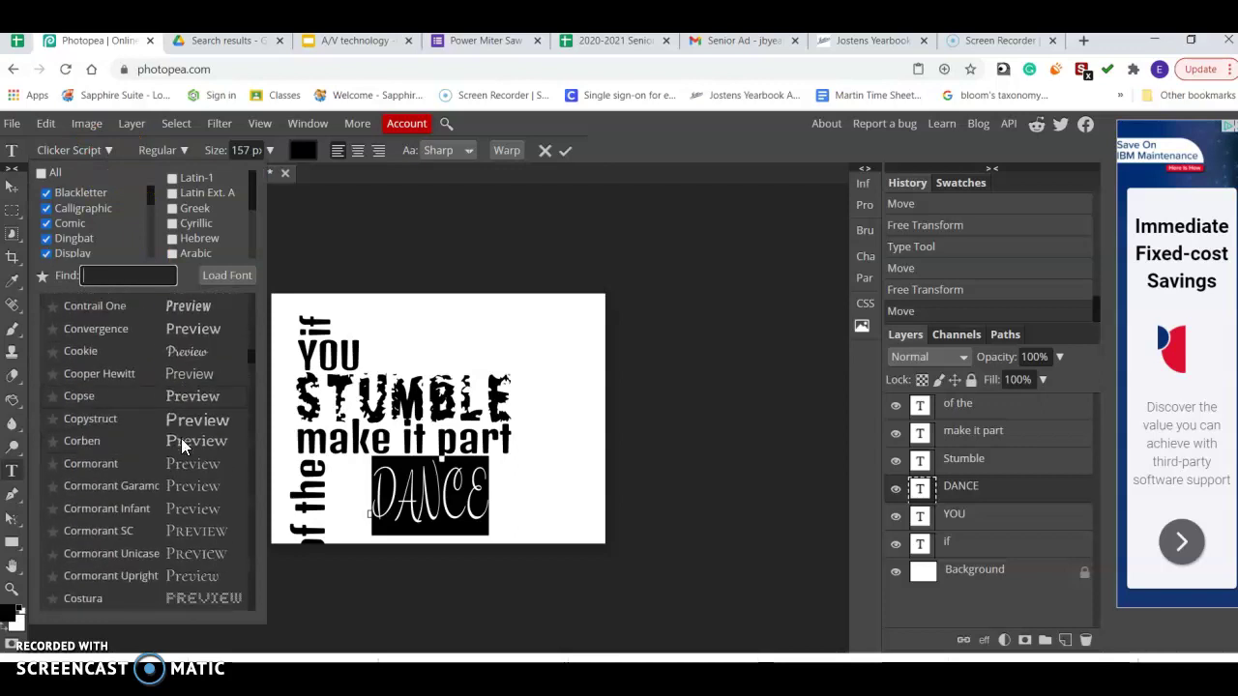
scroll(180, 438, "down", 4)
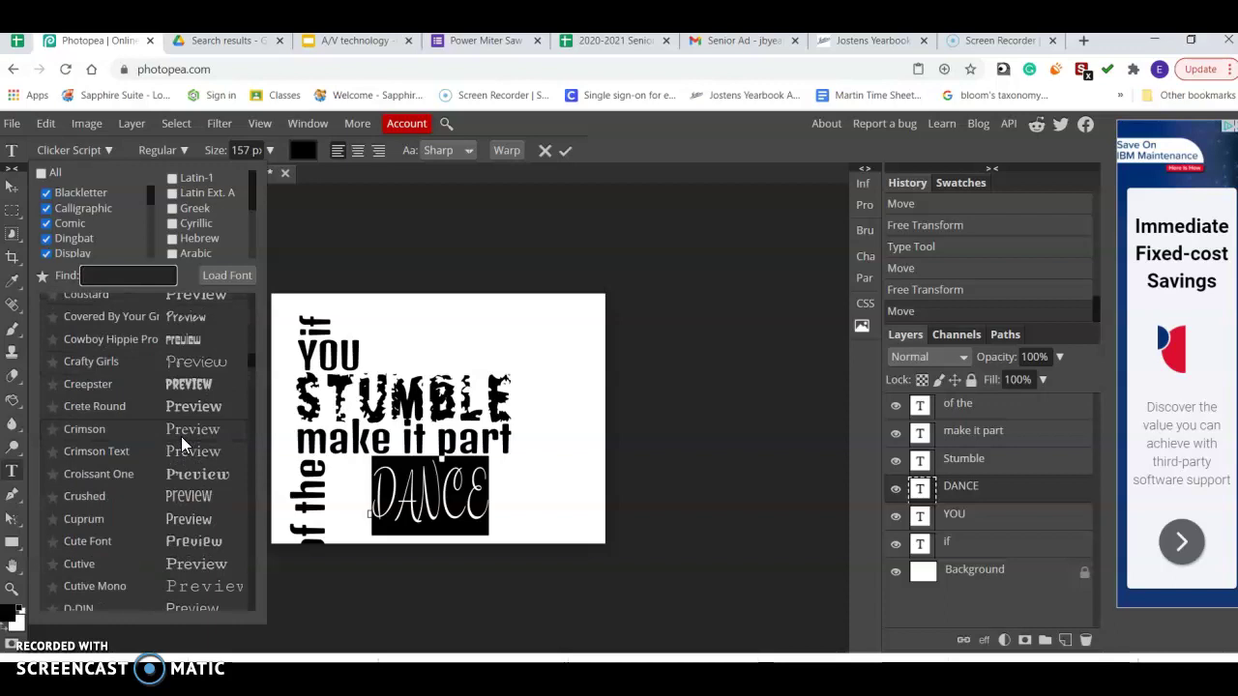
scroll(192, 440, "down", 5)
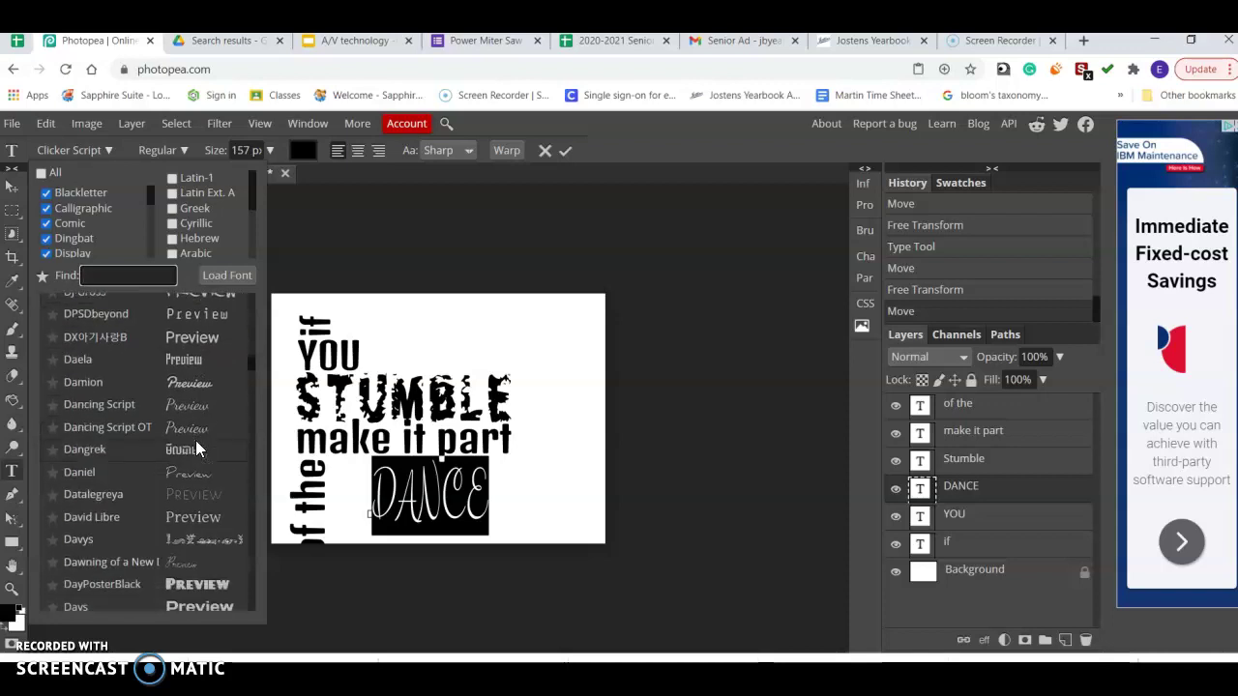
scroll(196, 440, "down", 4)
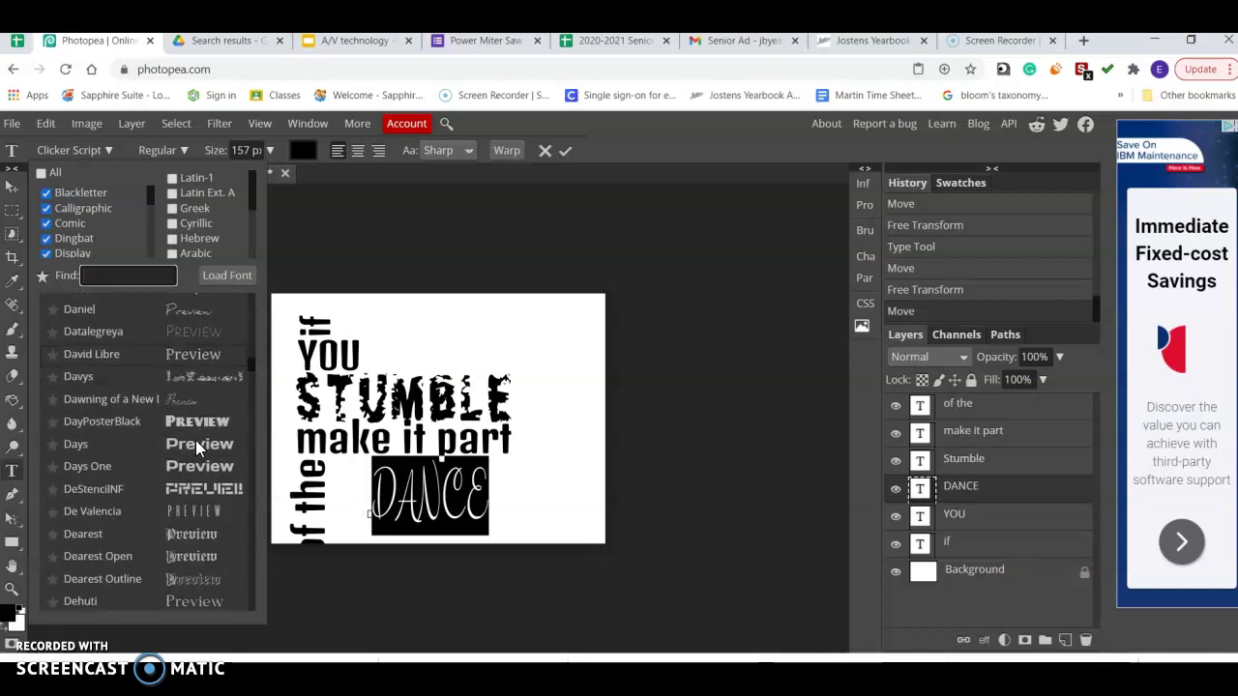
scroll(196, 440, "down", 2)
scroll(195, 440, "down", 3)
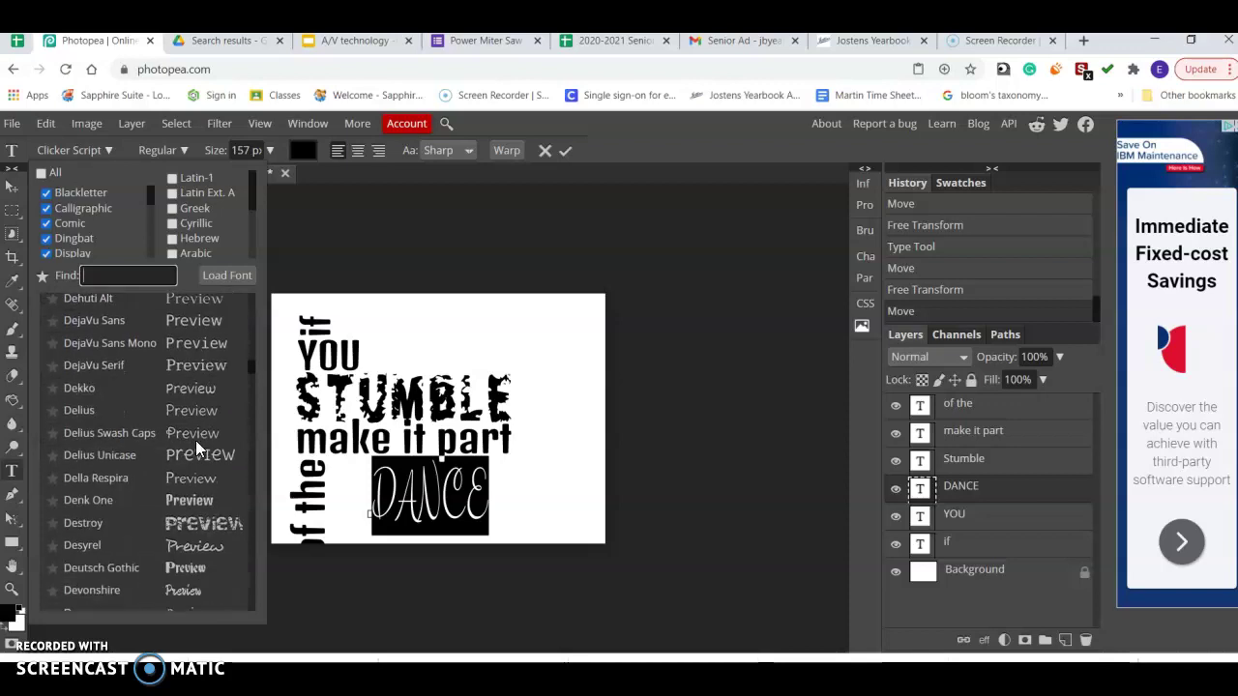
left_click(205, 545)
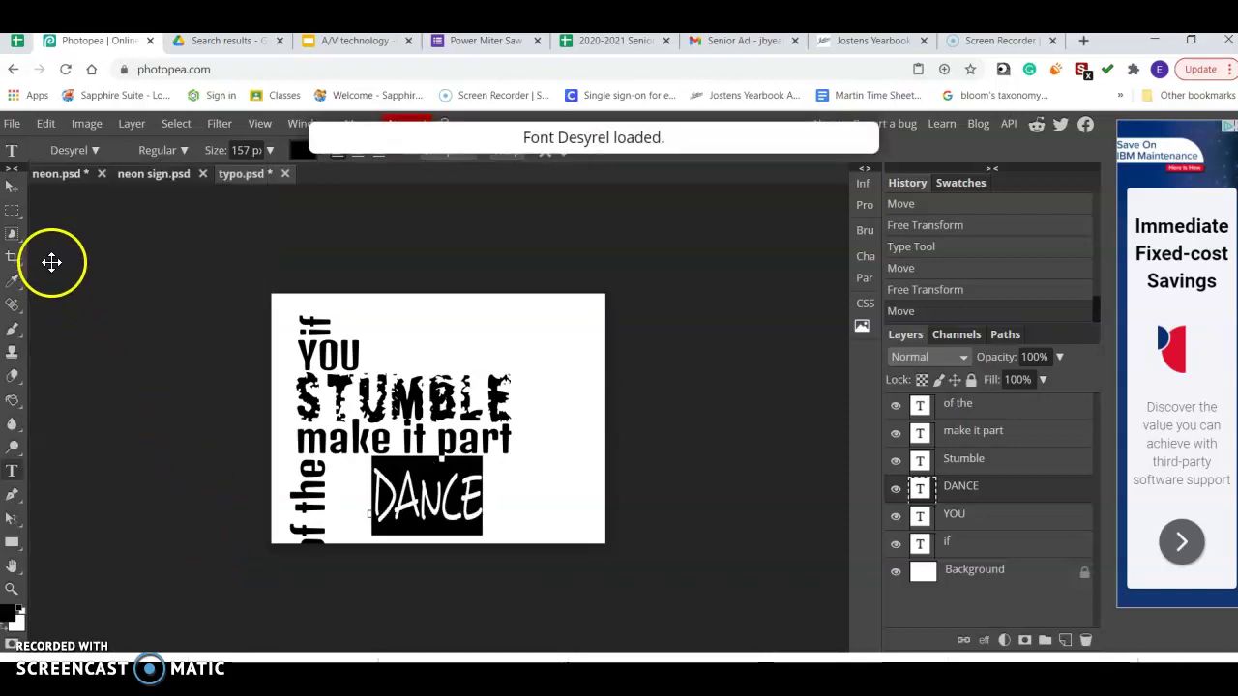
Move the word "DANCE" beside "of the" and scale it to about 159% to align with the end of "make it part".
left_click(11, 187)
left_click_drag(466, 483, 496, 483)
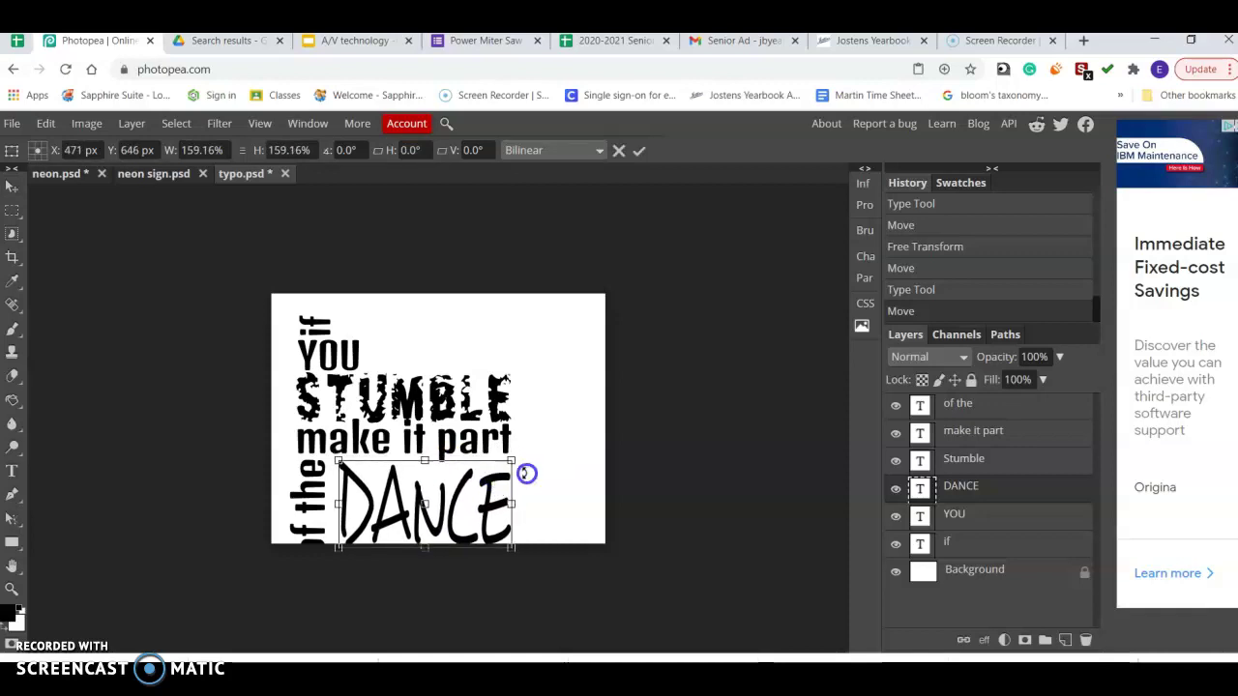
left_click(11, 257)
left_click(12, 187)
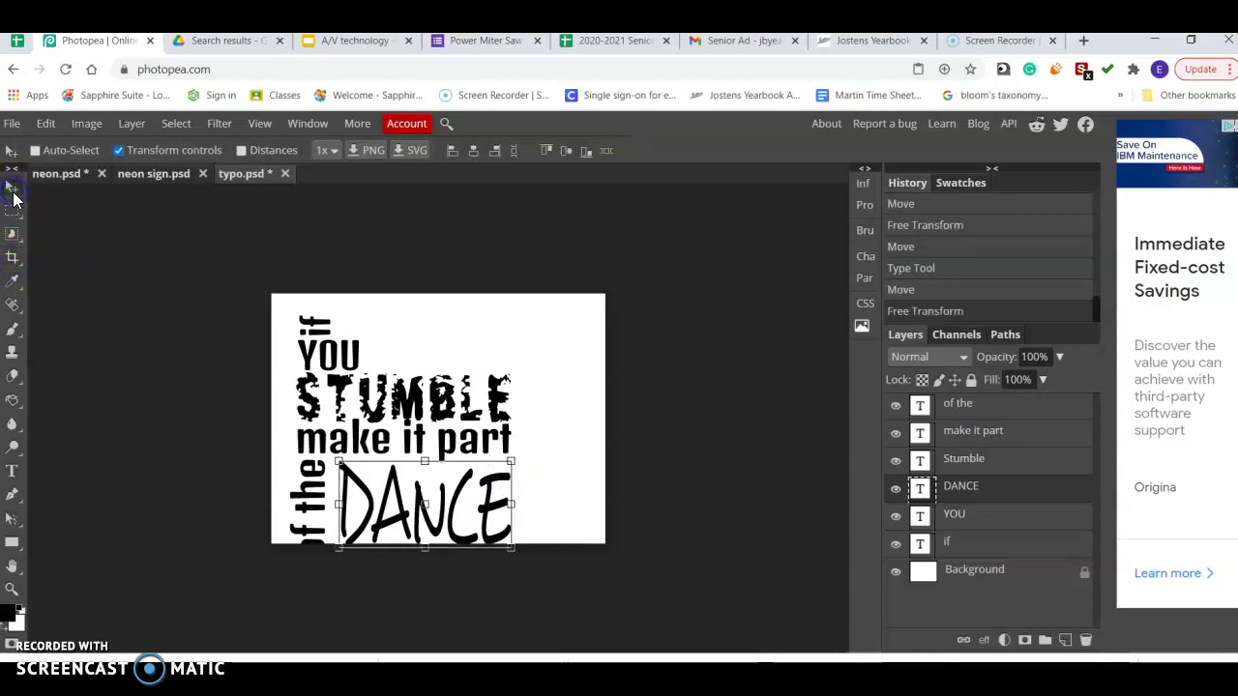
Extend the canvas downward with the Crop tool, keeping its width, so the whole of "of the" fits.
left_click(12, 256)
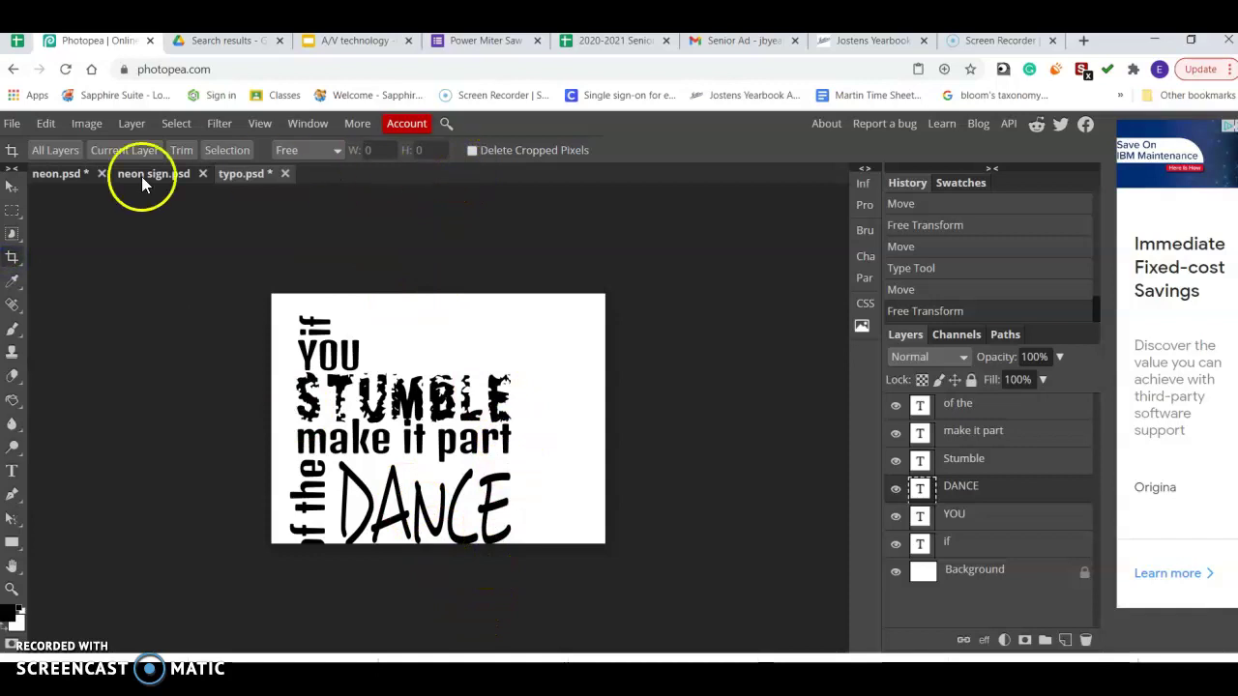
left_click_drag(272, 293, 605, 619)
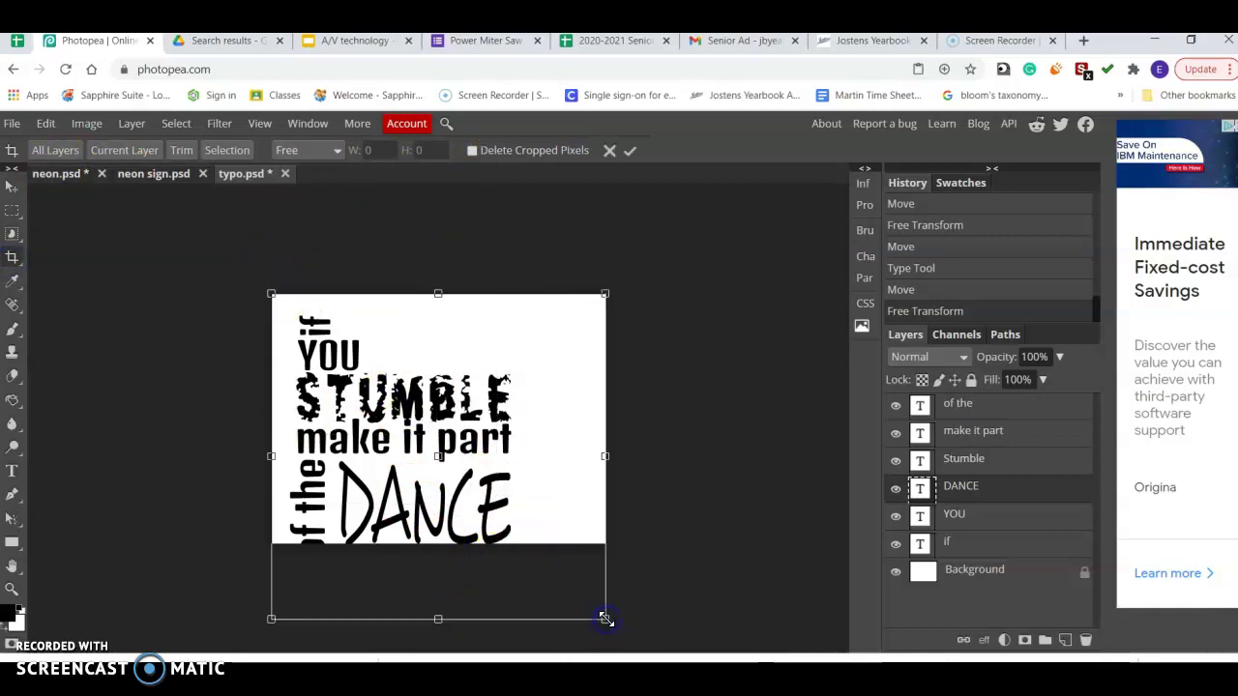
key("Return")
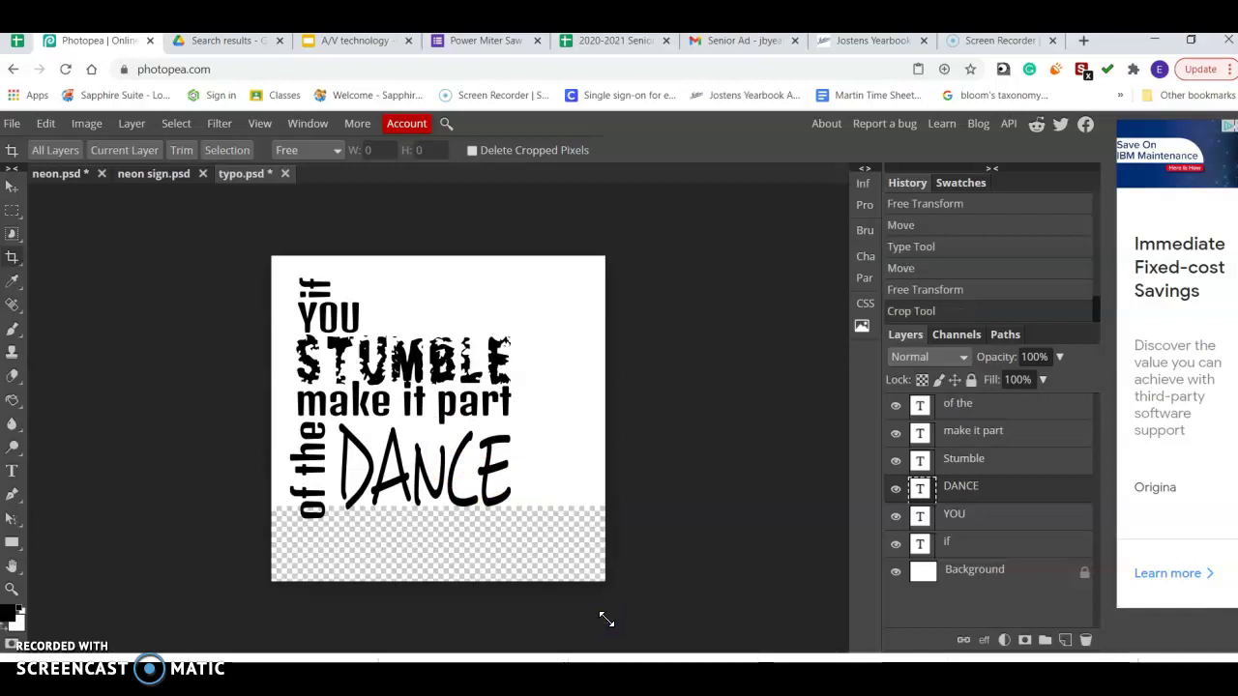
Fill the added strip of the Background layer using the Paint Bucket, first with black, then with white after swapping the colors.
left_click(951, 578)
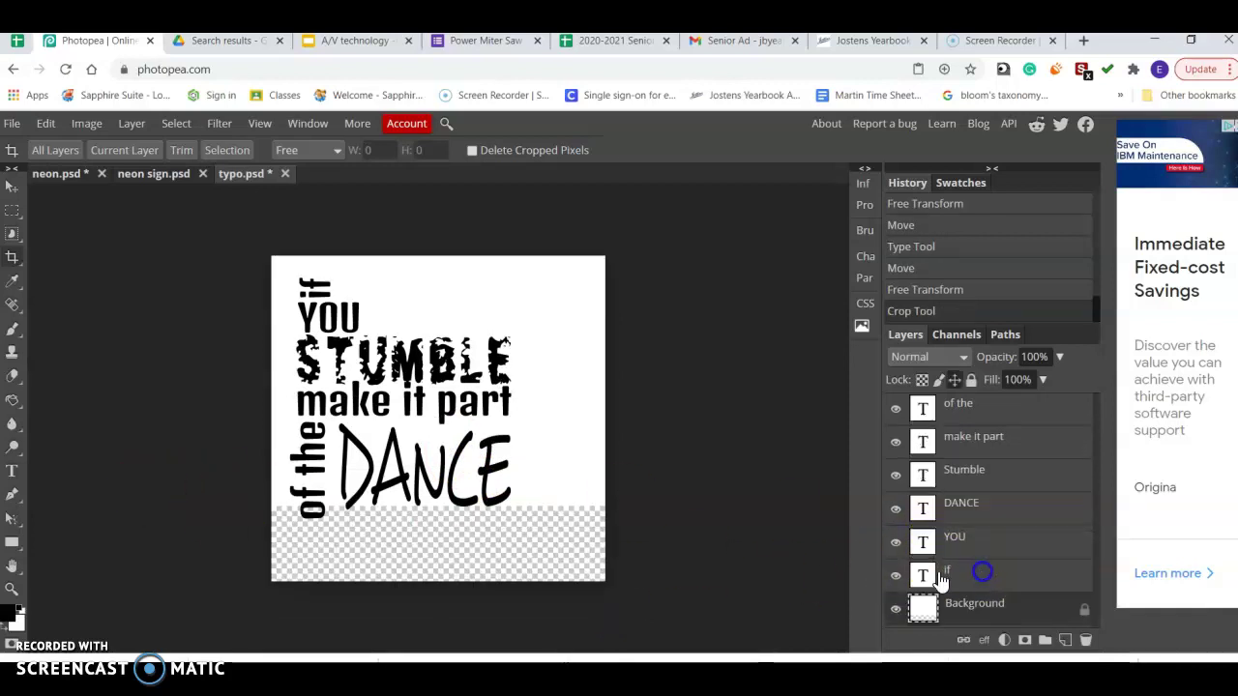
left_click(12, 399)
left_click(354, 551)
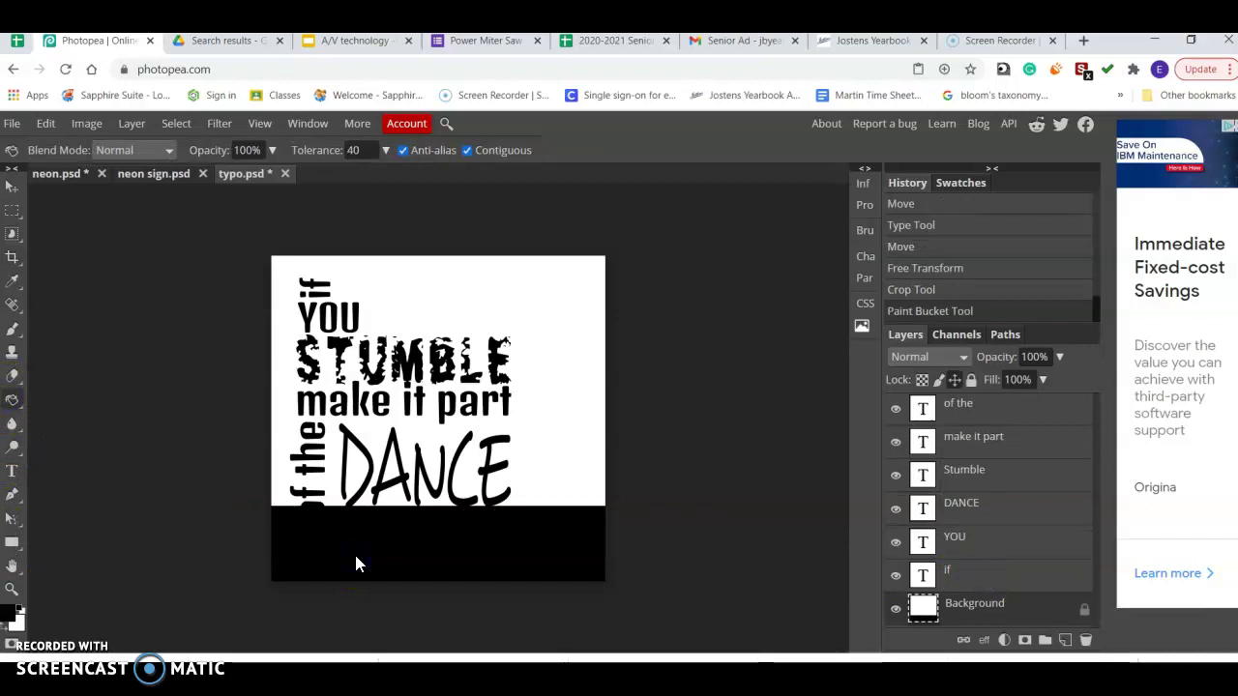
left_click(318, 535)
left_click(345, 544)
left_click(19, 606)
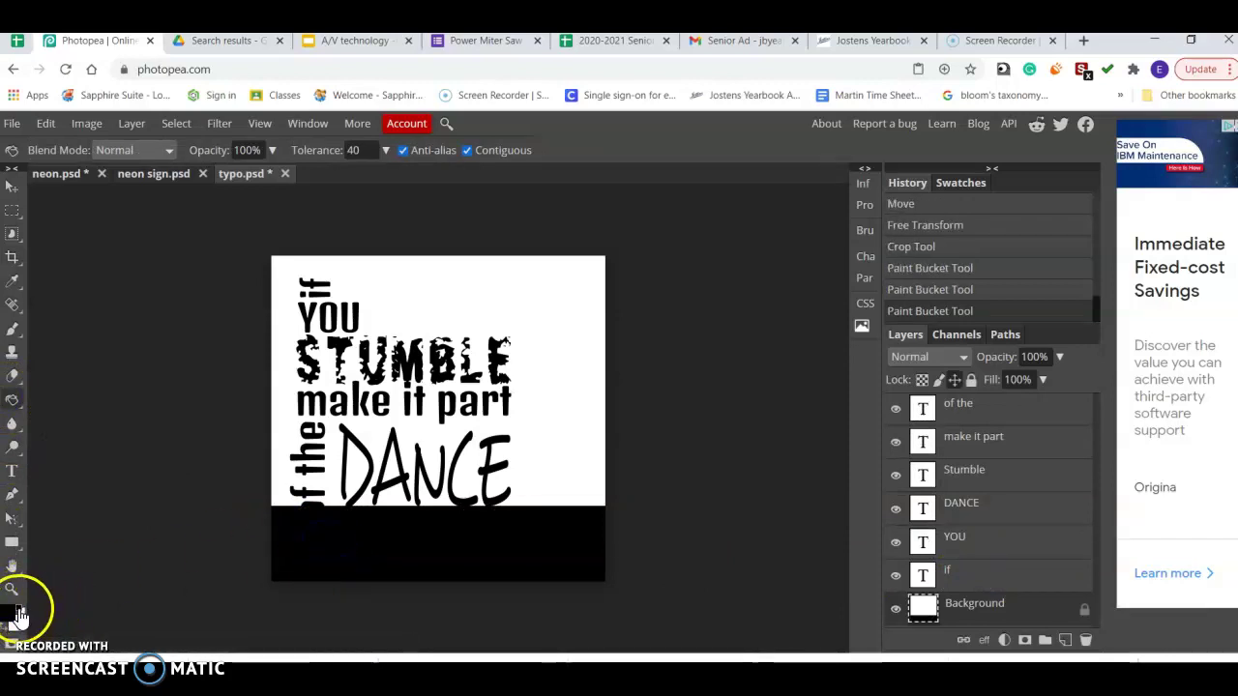
left_click(390, 546)
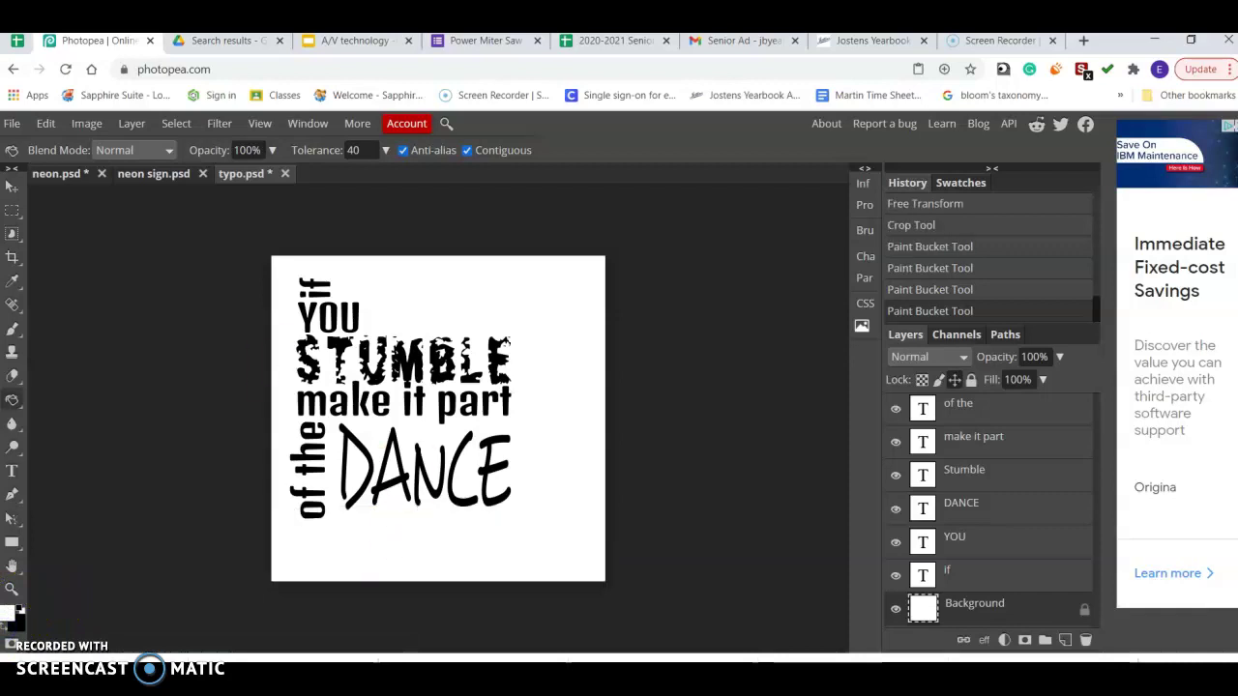
Select the DANCE layer and move the word slightly down, away from "make it part".
left_click(11, 186)
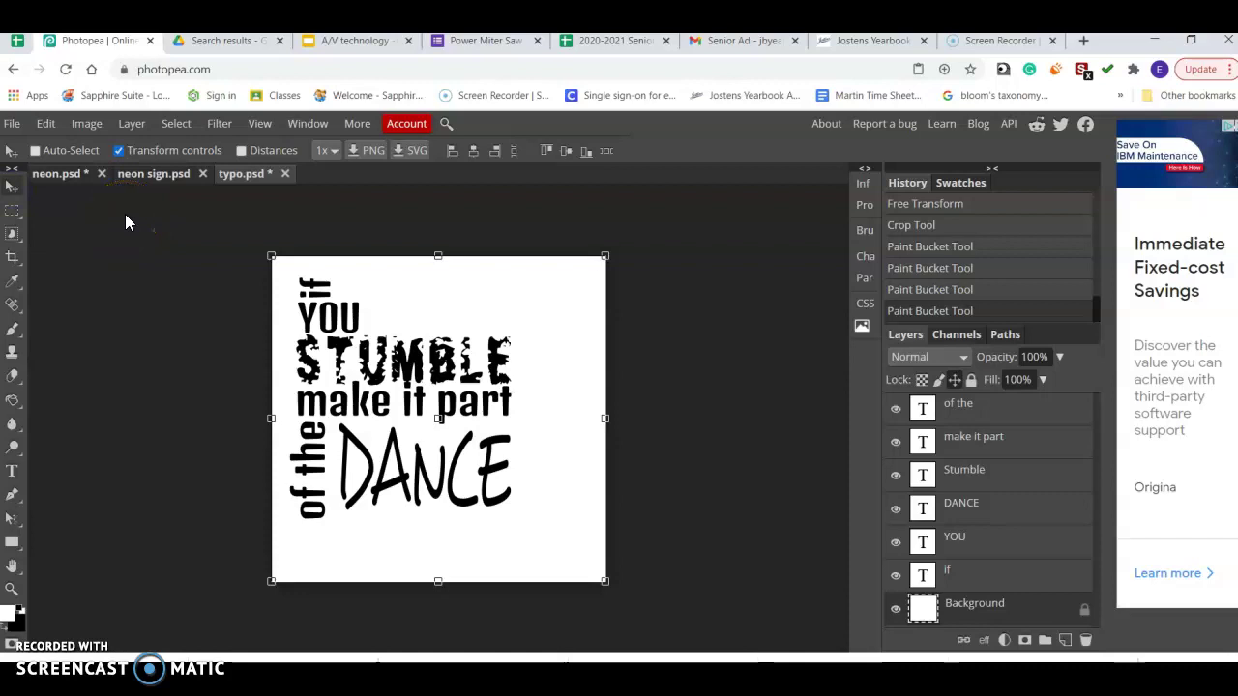
left_click(11, 184)
left_click(1023, 505)
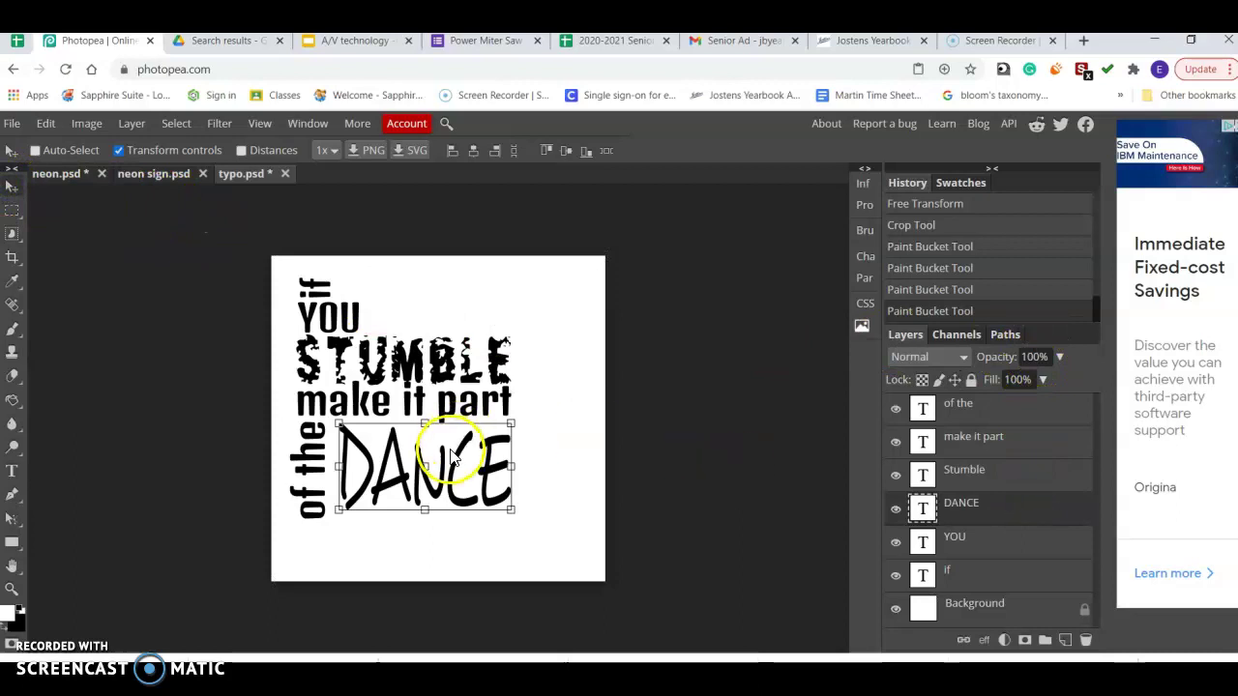
left_click_drag(453, 458, 455, 479)
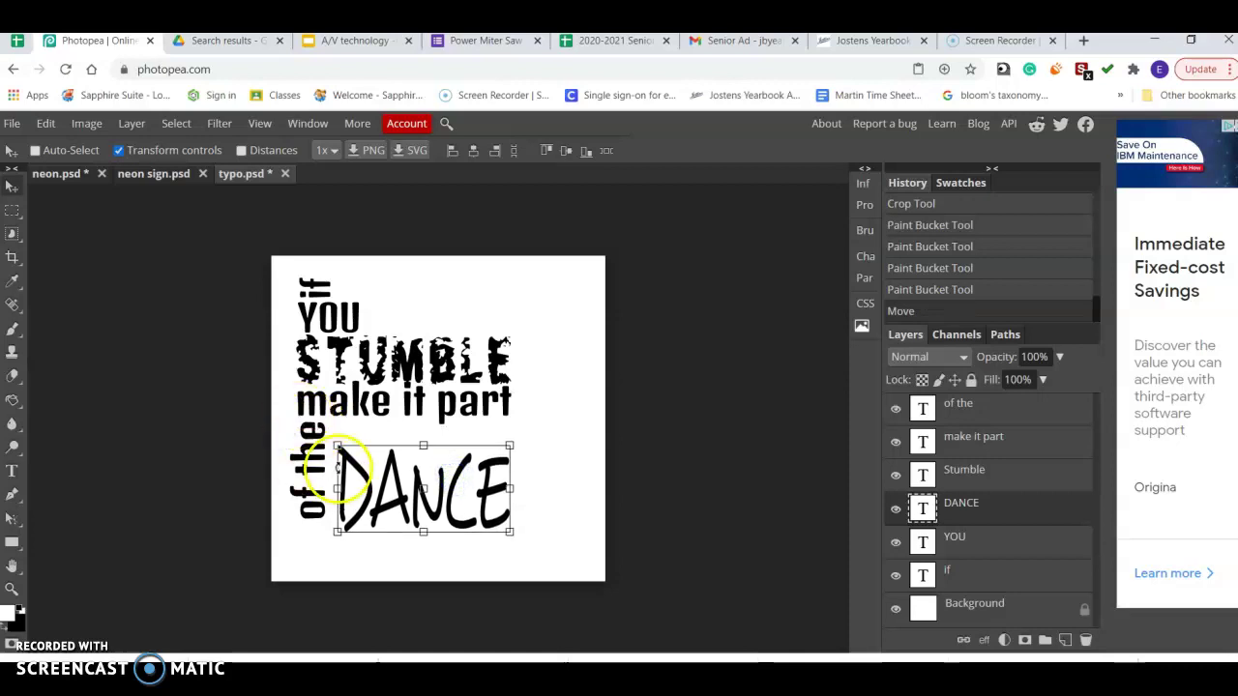